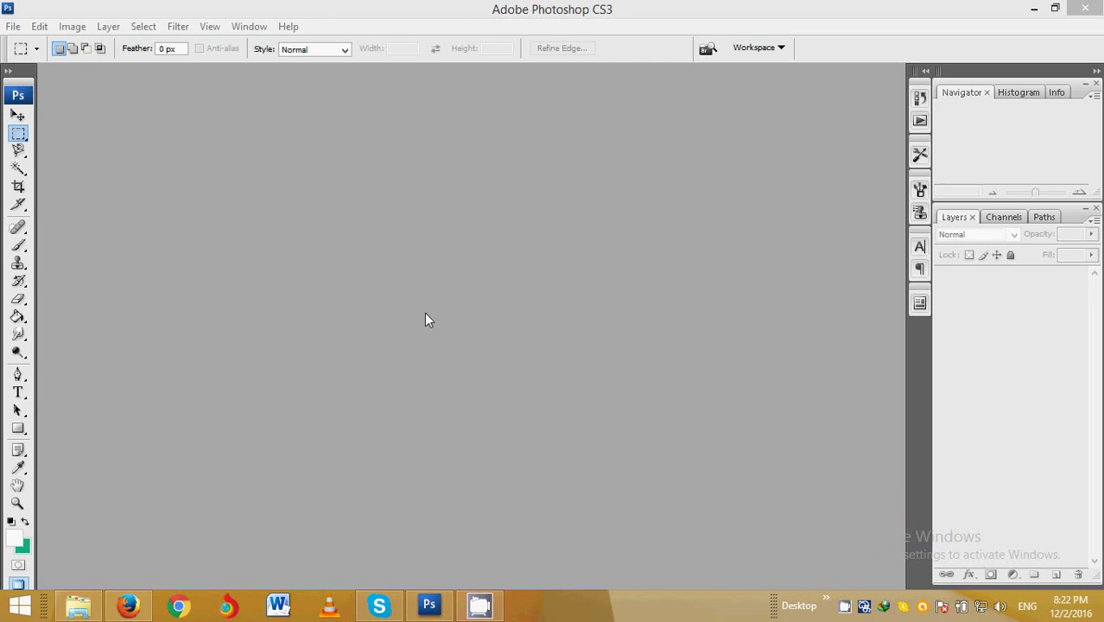
- Open the Open file browser and dismiss it without opening anything
{"action": "left_click", "coordinate": [13, 28]}
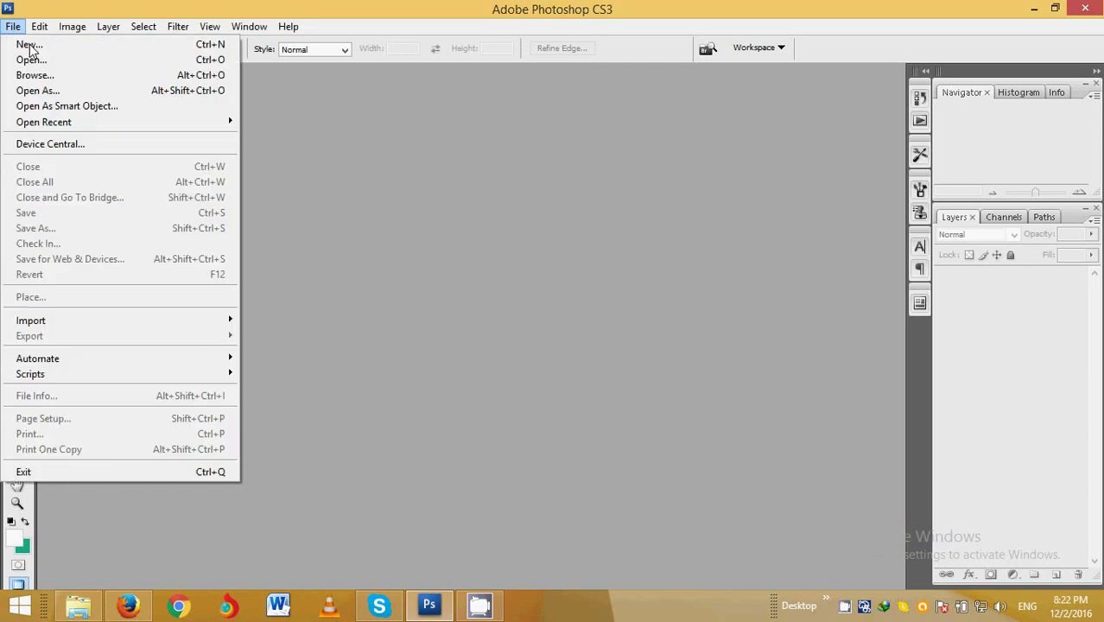
{"action": "left_click", "coordinate": [32, 60]}
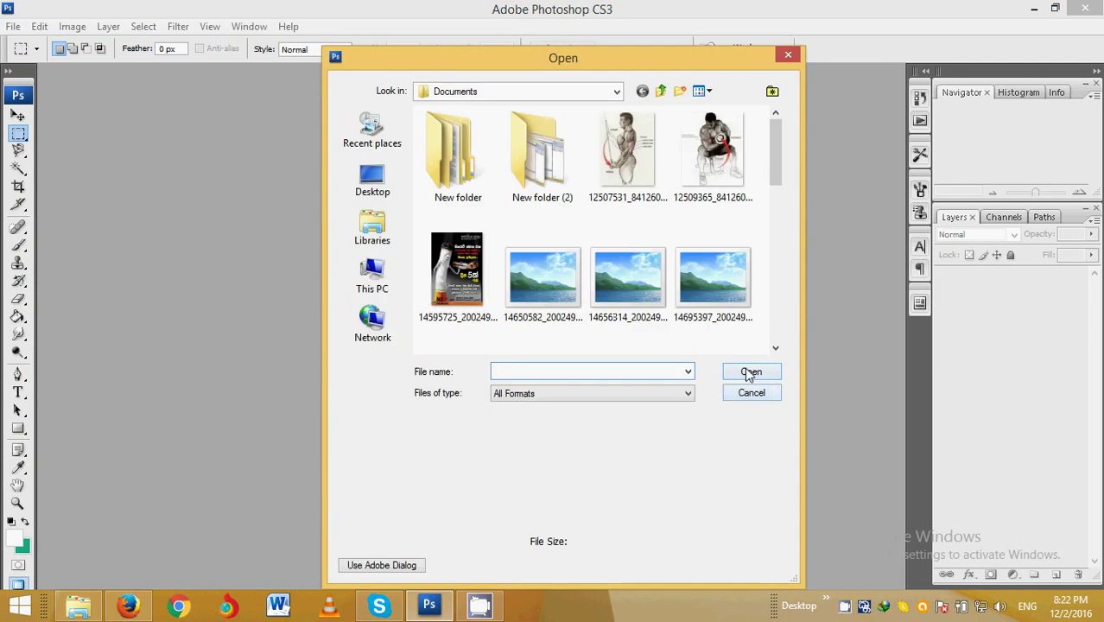
{"action": "left_click", "coordinate": [749, 391]}
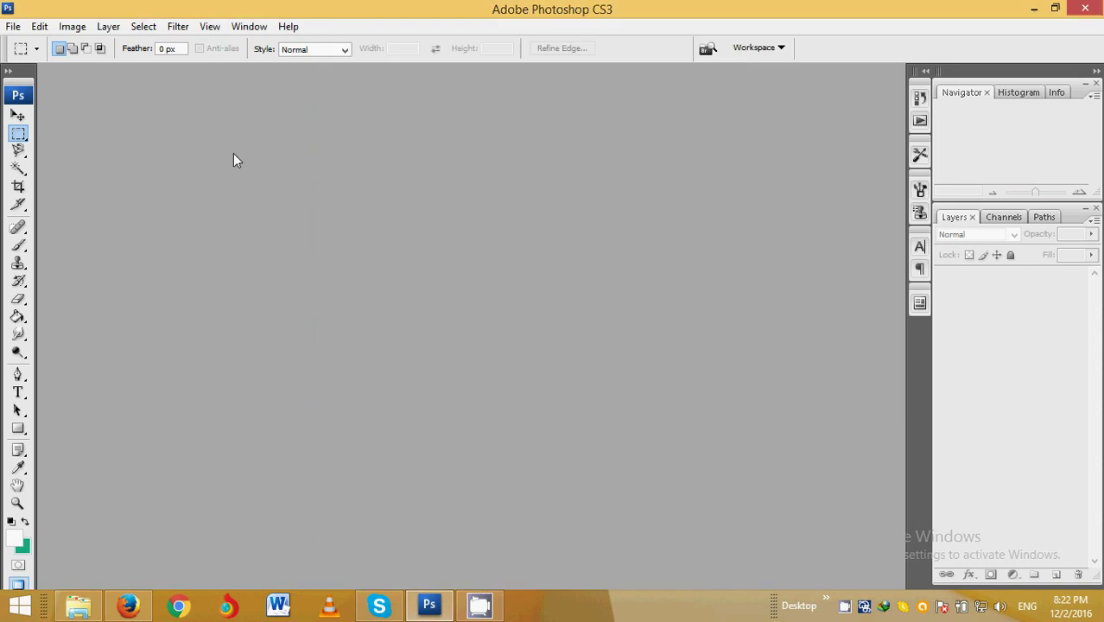
- Start a new document and try the U.S. Paper sizes Letter, Legal and Tabloid
{"action": "left_click", "coordinate": [13, 26]}
{"action": "left_click", "coordinate": [29, 44]}
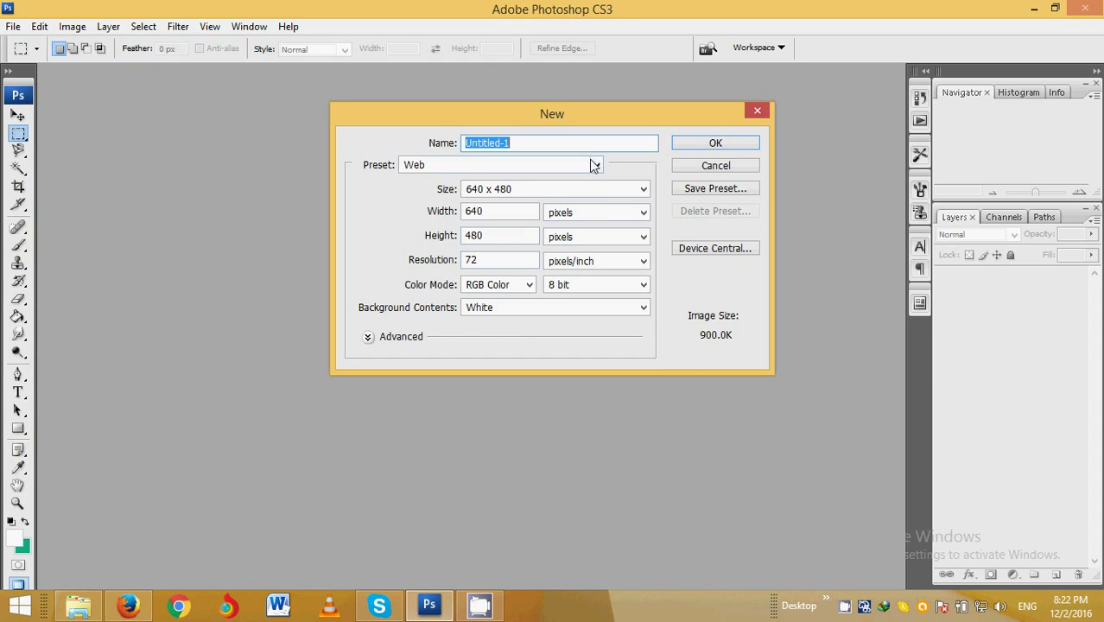
{"action": "left_click", "coordinate": [596, 165]}
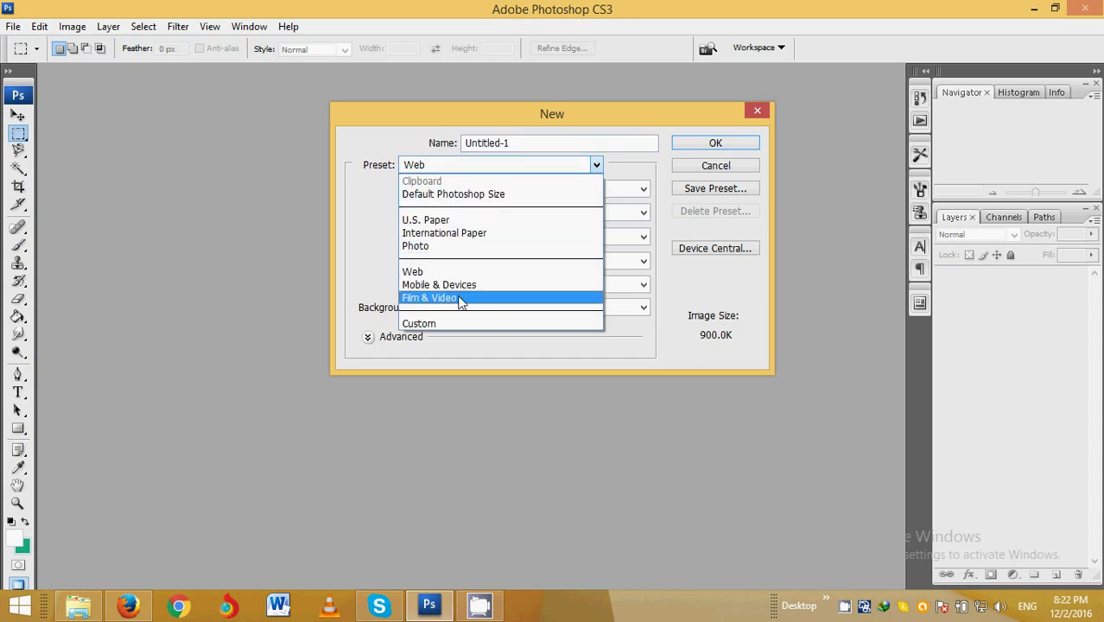
{"action": "left_click", "coordinate": [445, 221]}
{"action": "left_click", "coordinate": [645, 189]}
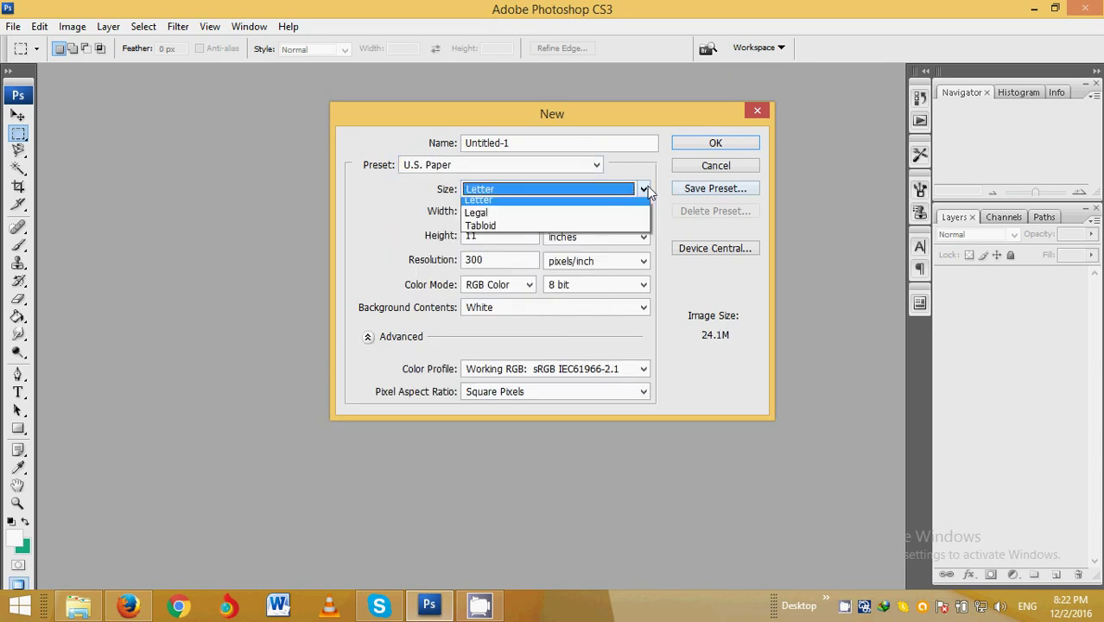
{"action": "left_click", "coordinate": [646, 189]}
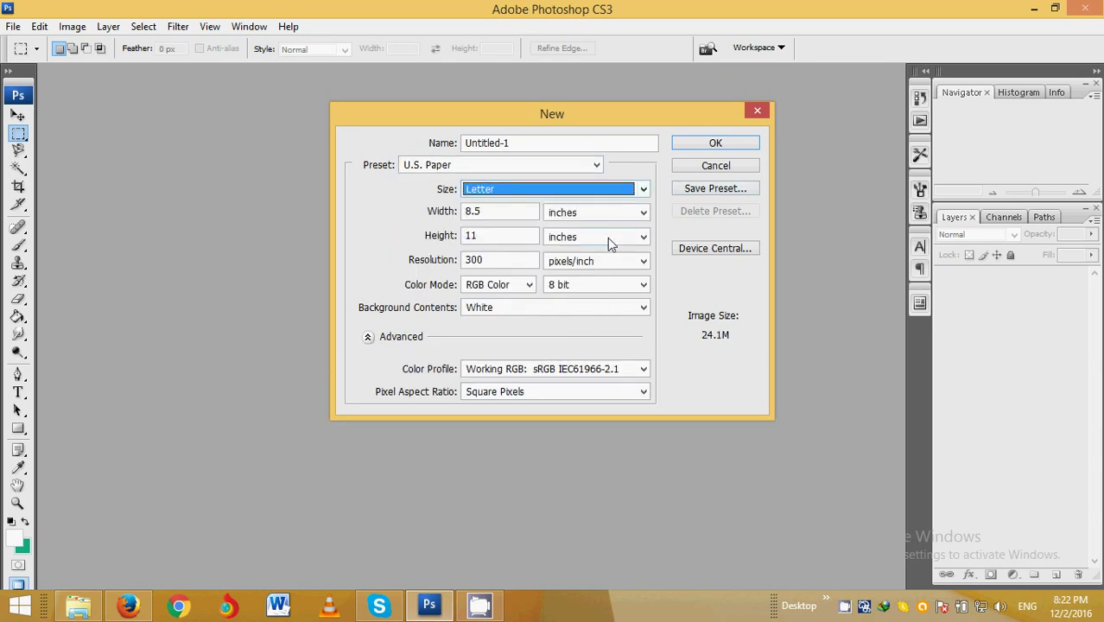
{"action": "left_click", "coordinate": [644, 189]}
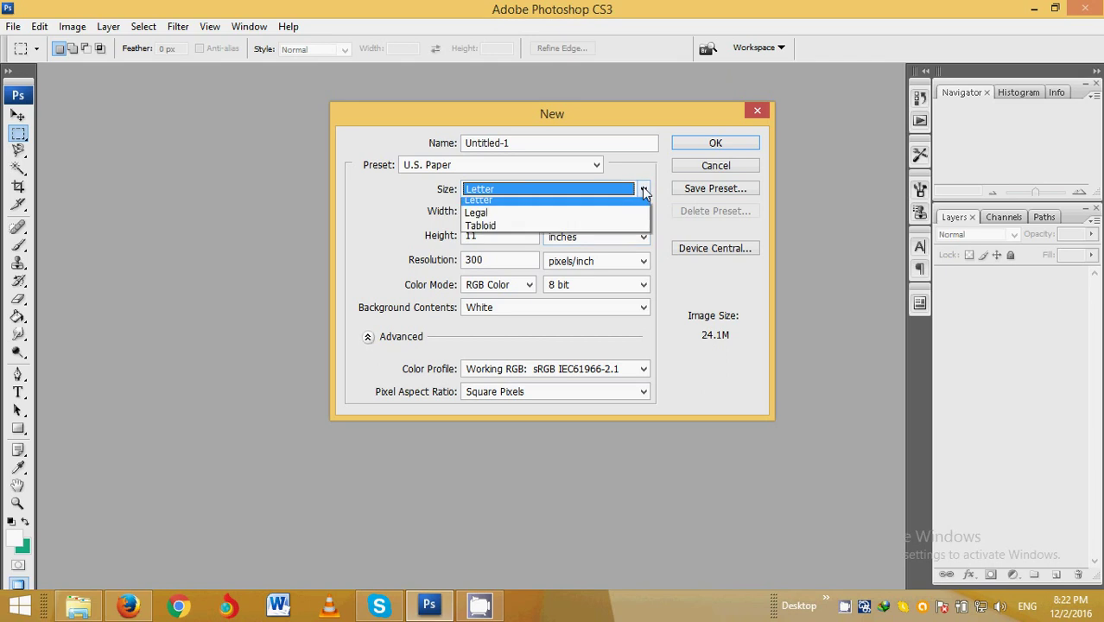
{"action": "left_click", "coordinate": [605, 218]}
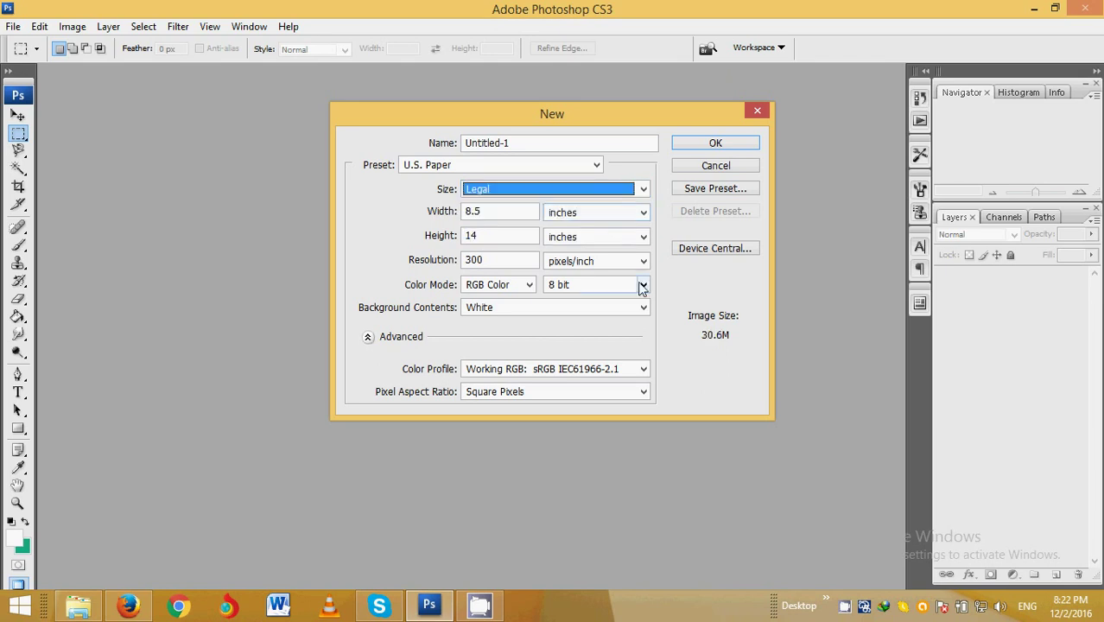
{"action": "left_click", "coordinate": [643, 189]}
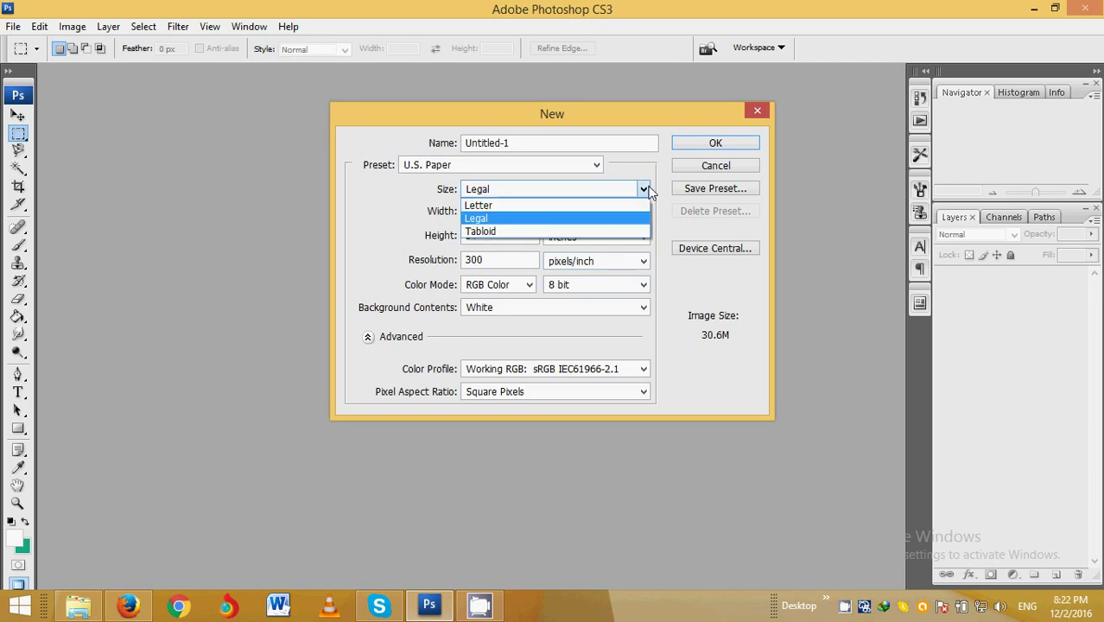
{"action": "left_click", "coordinate": [581, 231]}
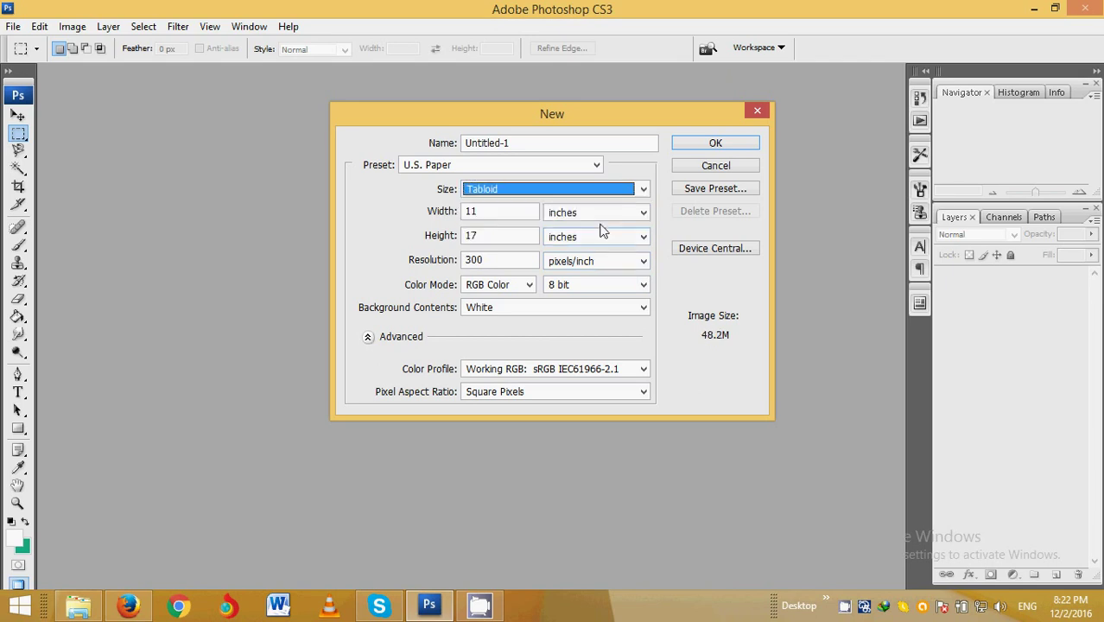
{"action": "left_click", "coordinate": [647, 192]}
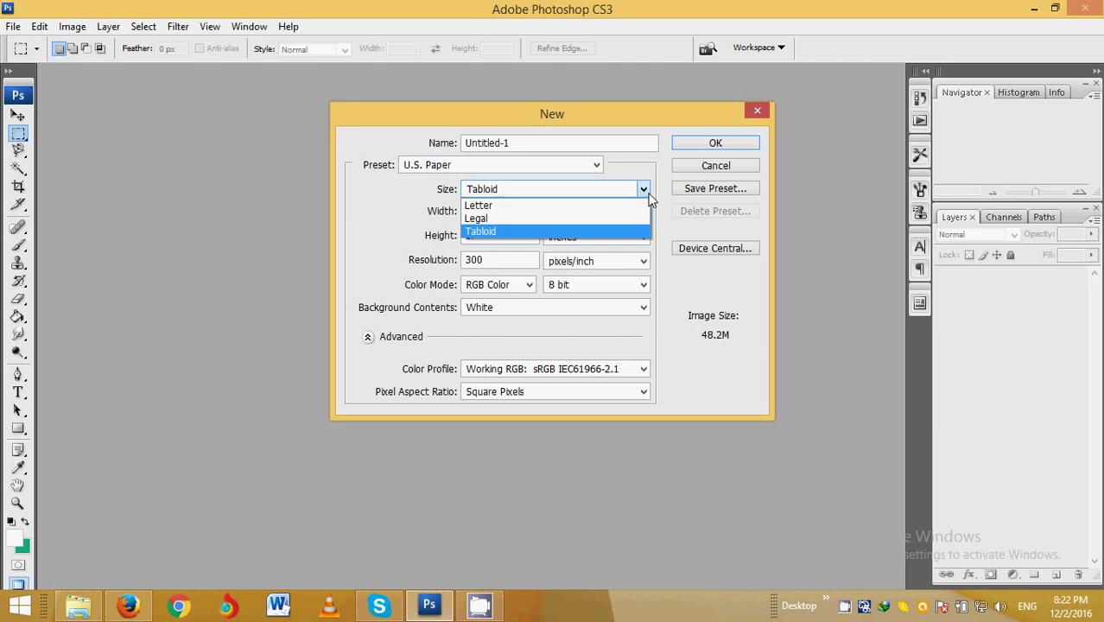
{"action": "left_click", "coordinate": [611, 218]}
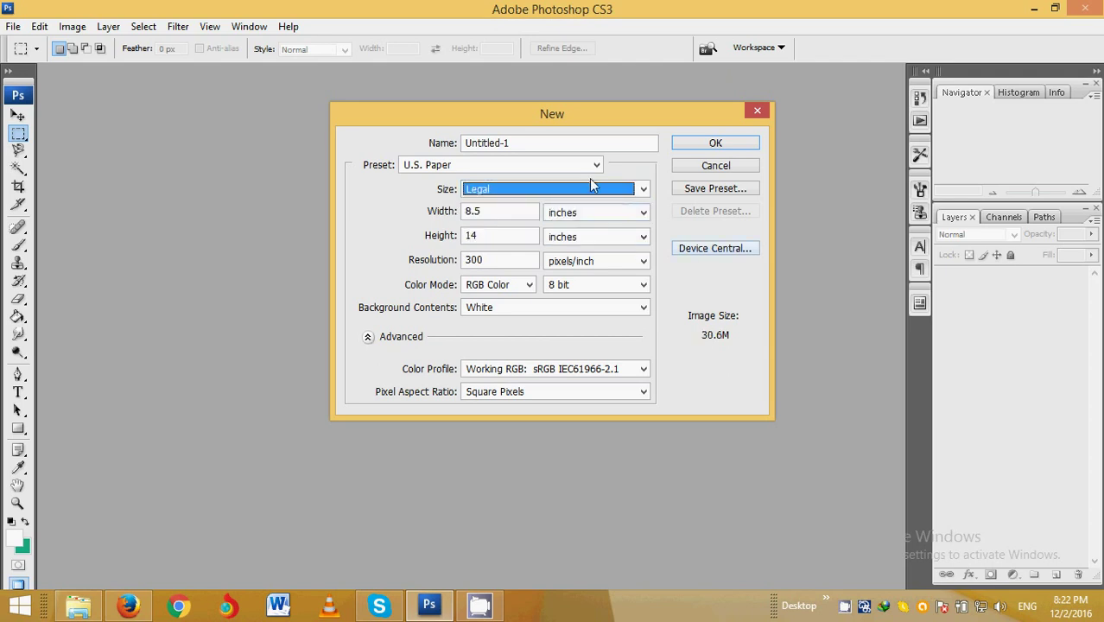
- Switch to the International Paper preset at A3 size and create the document
{"action": "left_click", "coordinate": [593, 166]}
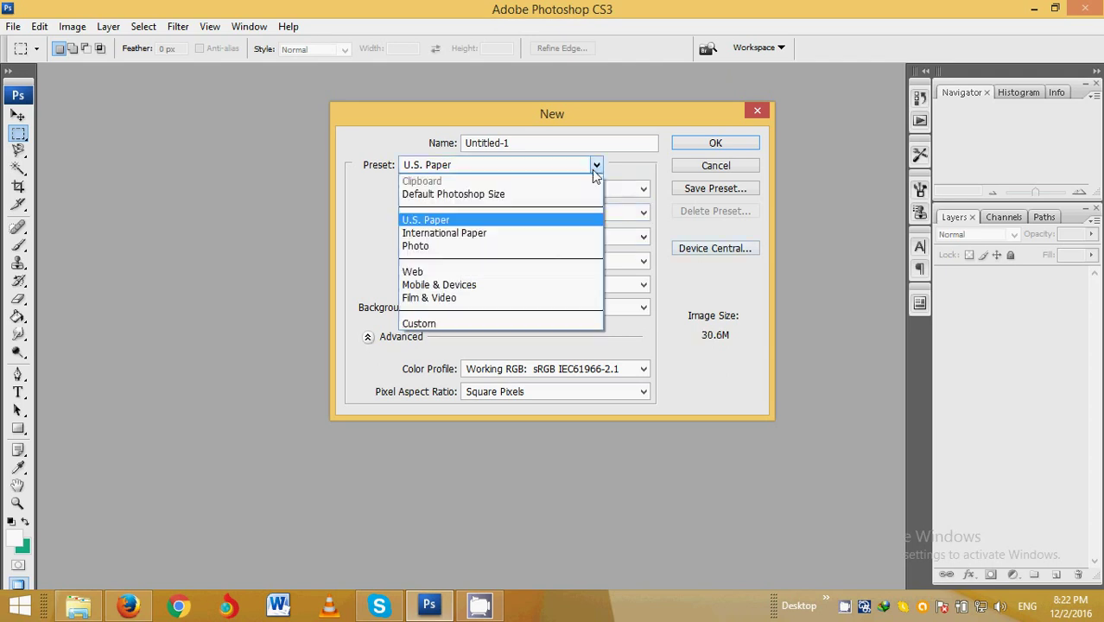
{"action": "left_click", "coordinate": [525, 234]}
{"action": "left_click", "coordinate": [644, 190]}
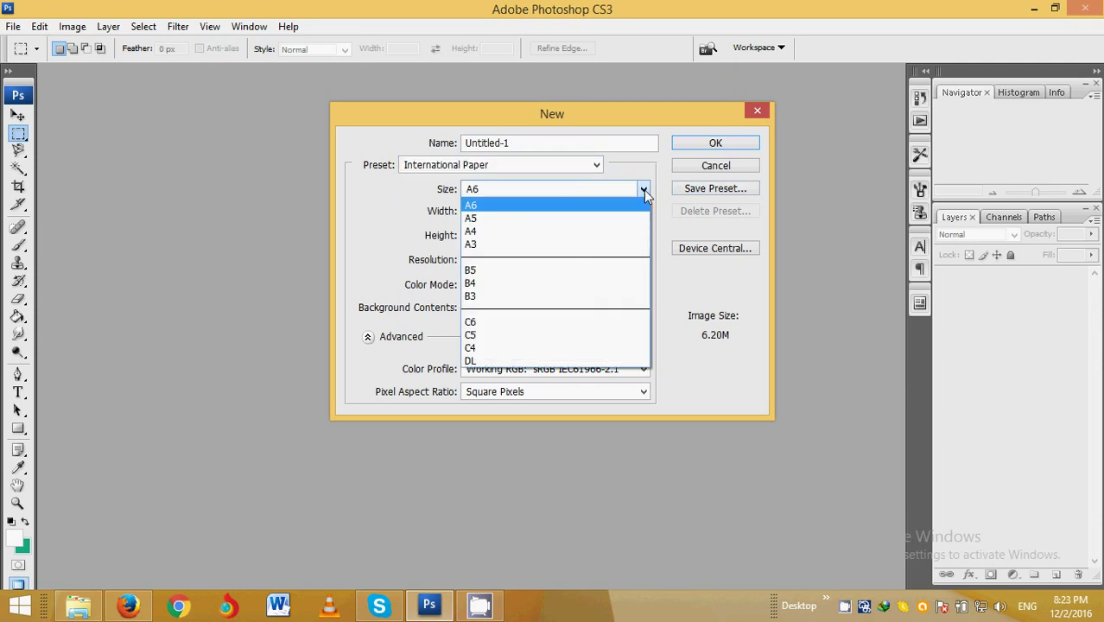
{"action": "left_click", "coordinate": [588, 244]}
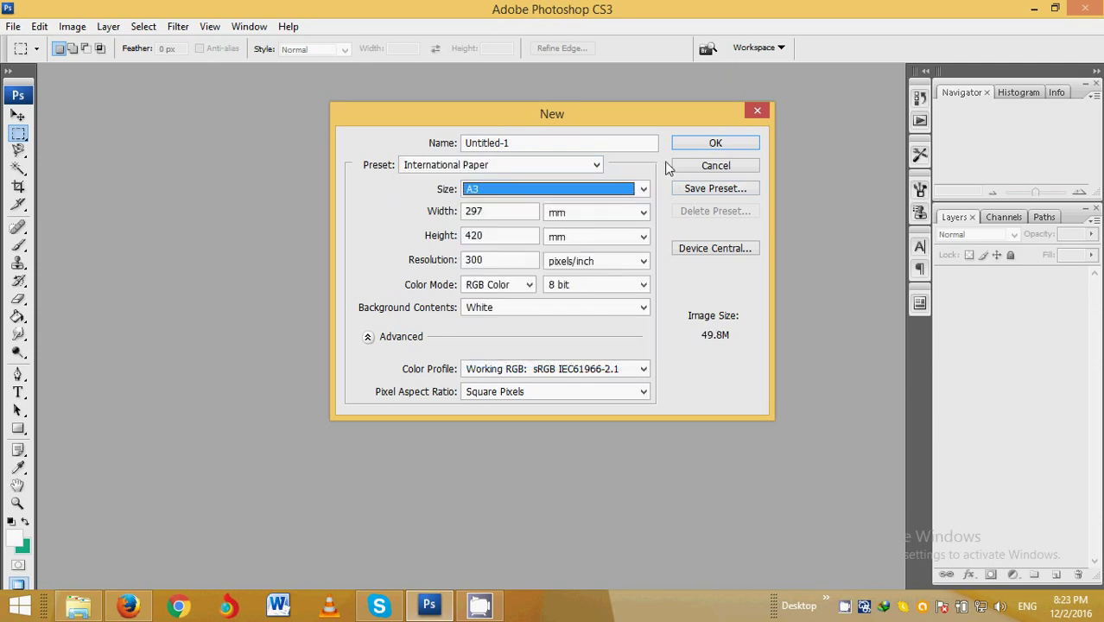
{"action": "left_click", "coordinate": [699, 142]}
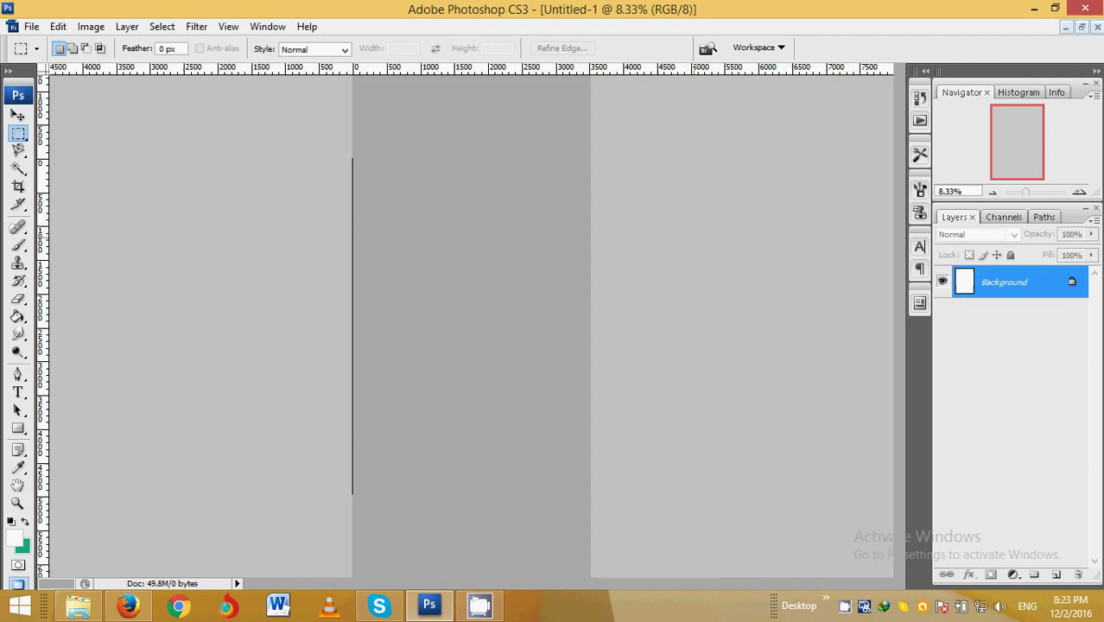
- Type 'CONTATA BEACH PARTY' near the page's top-left and commit the text
{"action": "left_click", "coordinate": [31, 26]}
{"action": "left_click", "coordinate": [321, 124]}
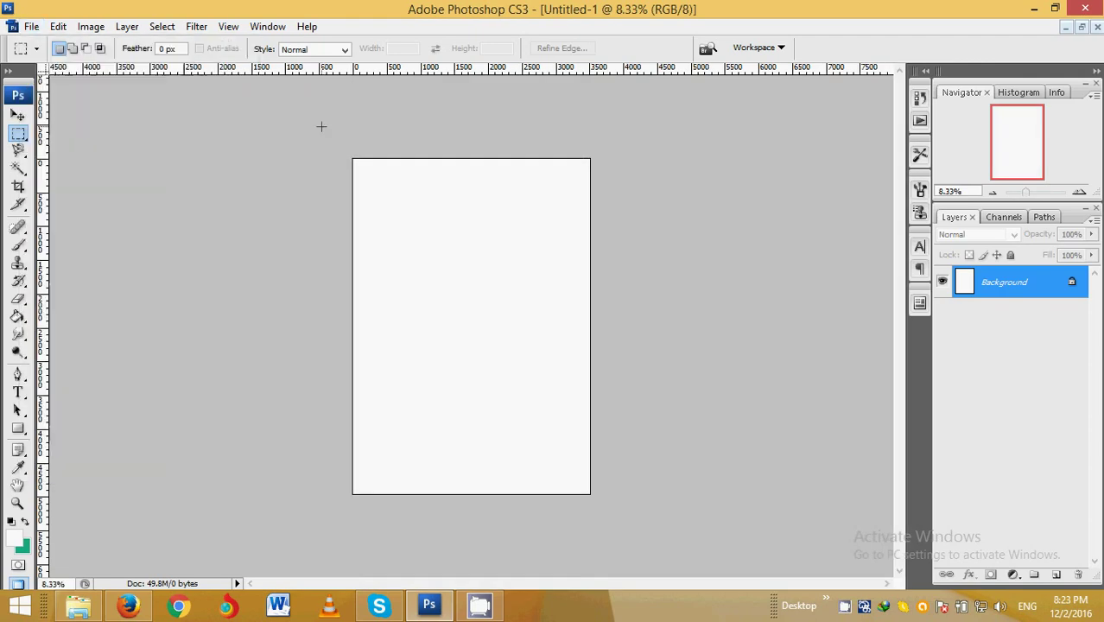
{"action": "left_click", "coordinate": [18, 392]}
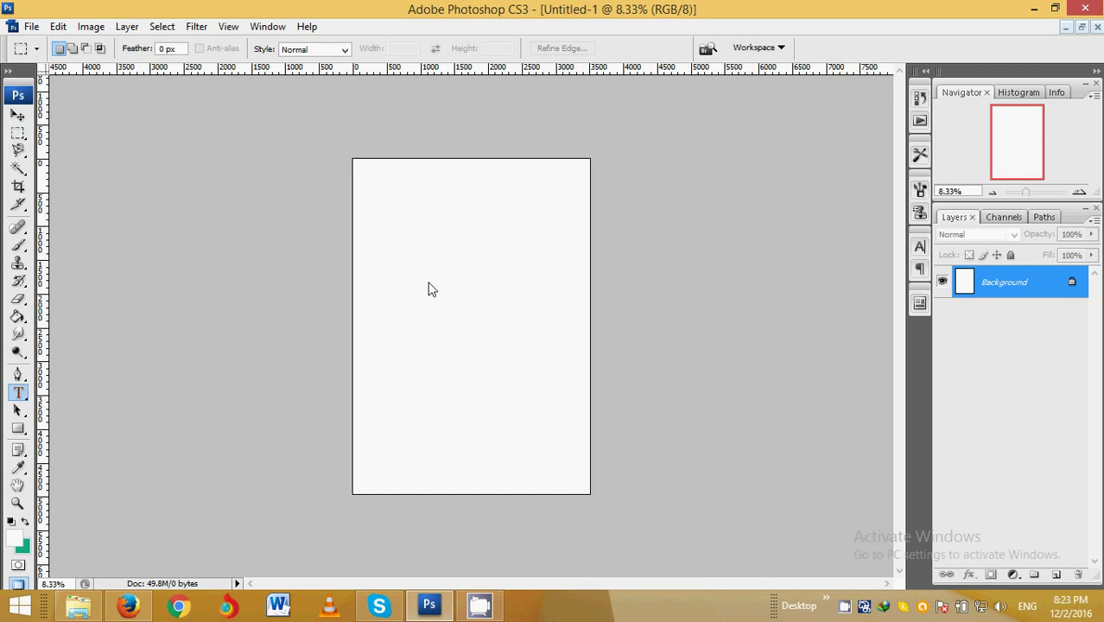
{"action": "left_click", "coordinate": [391, 191]}
{"action": "type", "text": "S"}
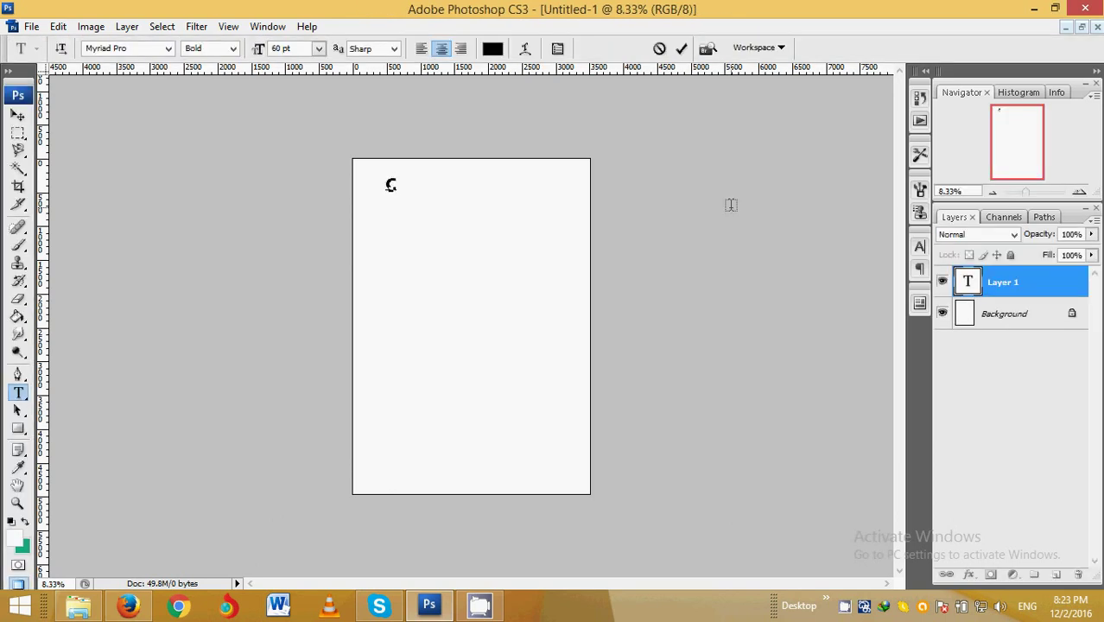
{"action": "type", "text": "ON"}
{"action": "type", "text": "T"}
{"action": "type", "text": "A"}
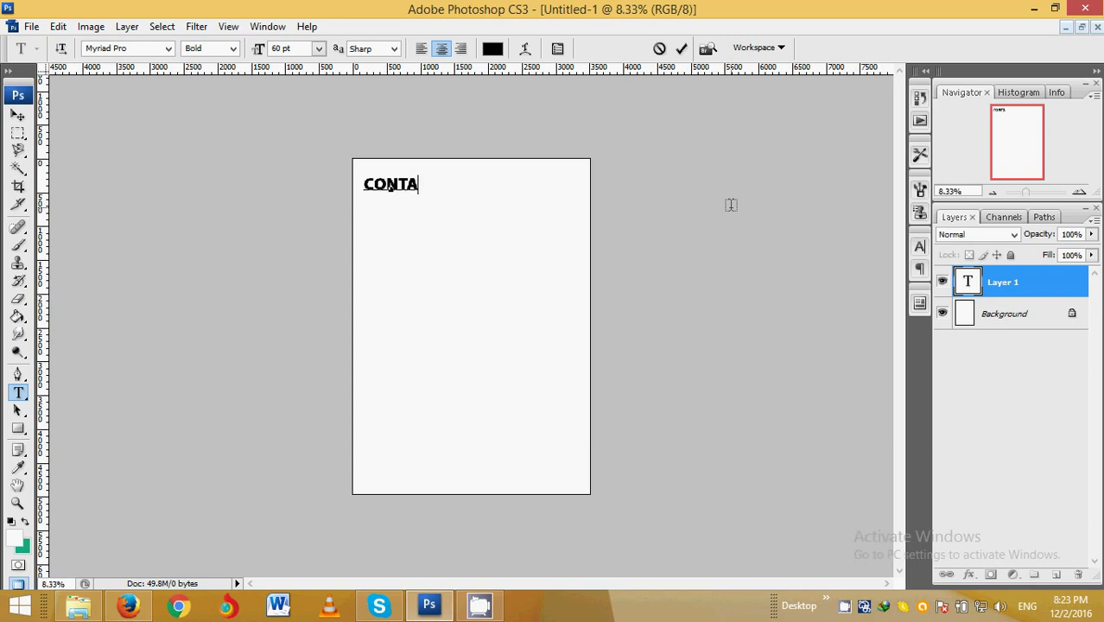
{"action": "type", "text": "T"}
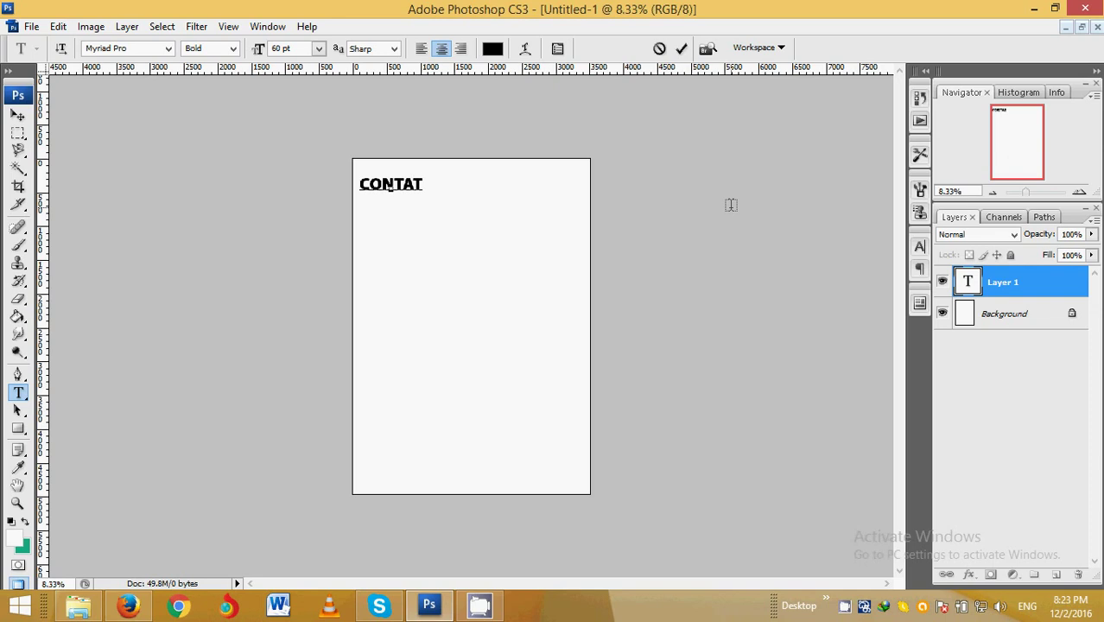
{"action": "type", "text": "A"}
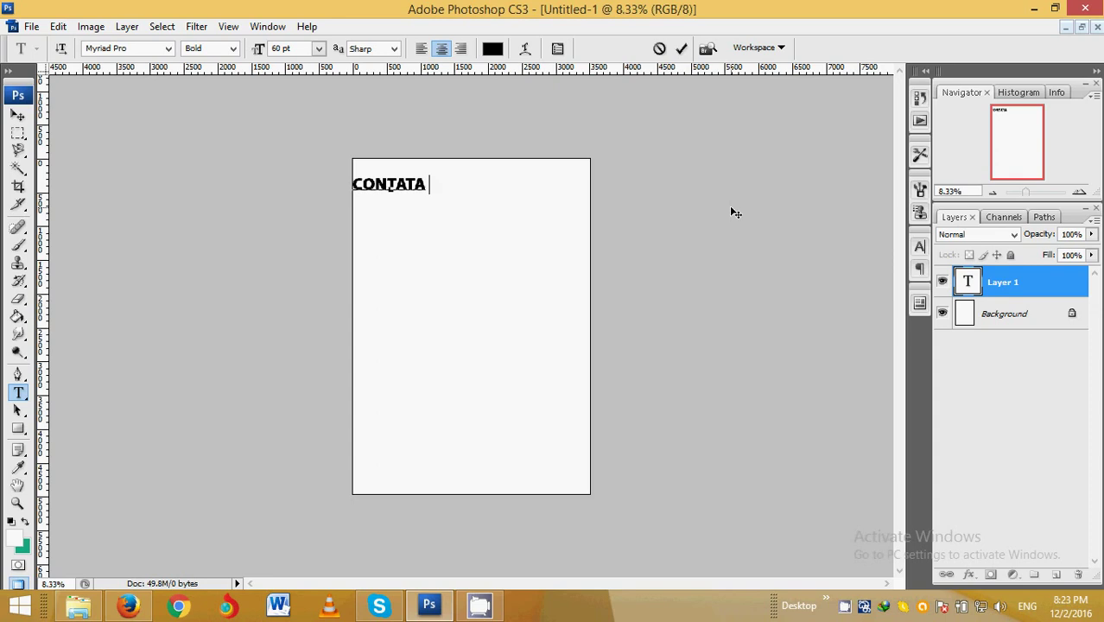
{"action": "type", "text": " BEA"}
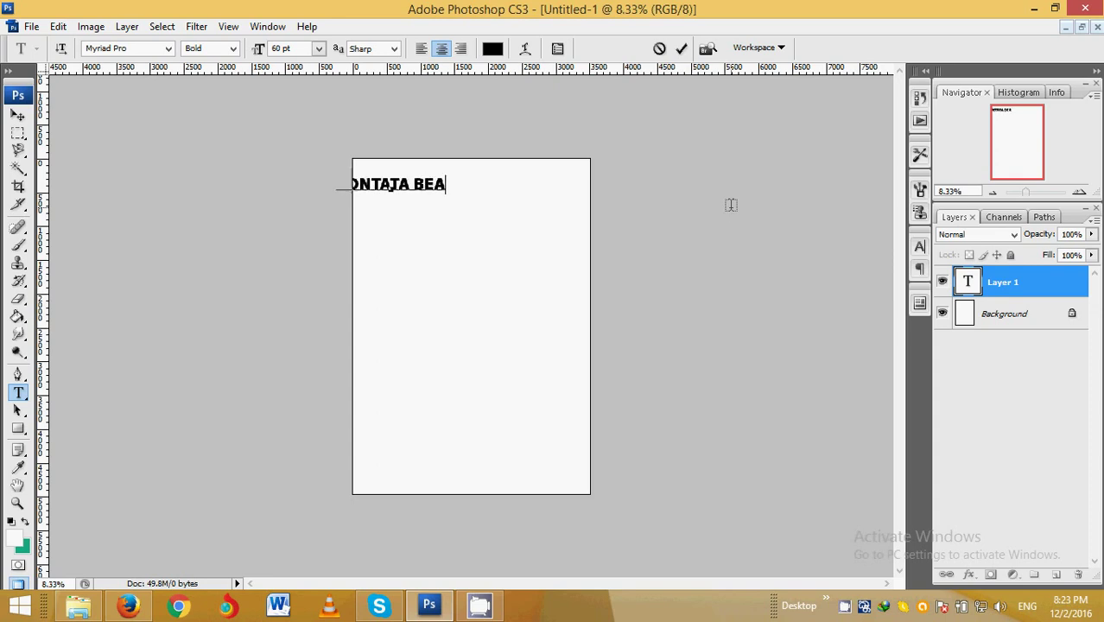
{"action": "type", "text": "CH"}
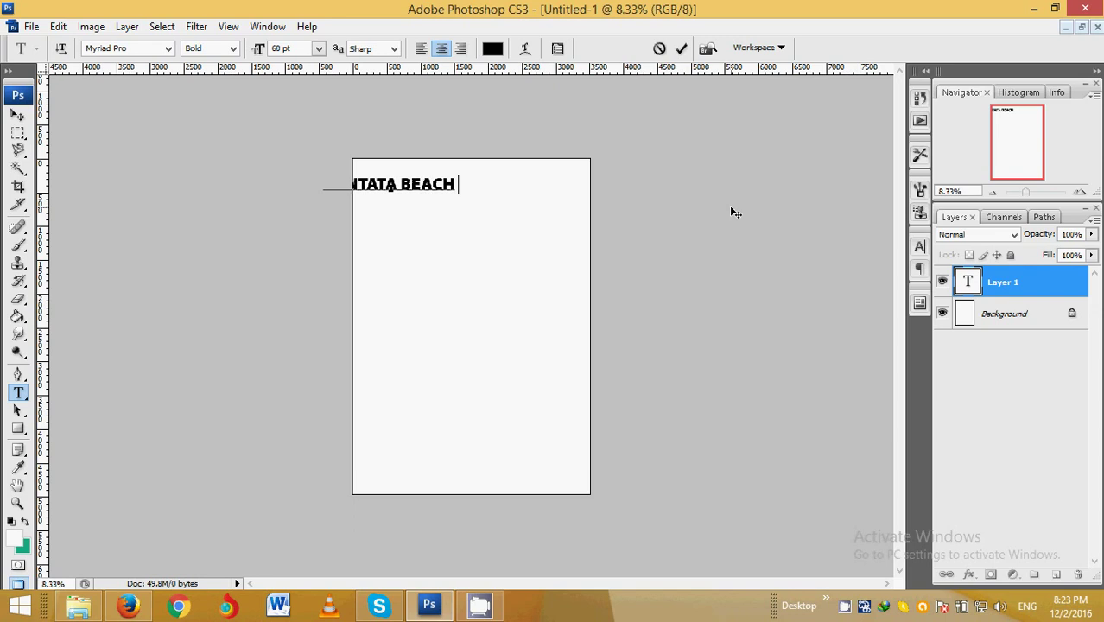
{"action": "type", "text": " PAR"}
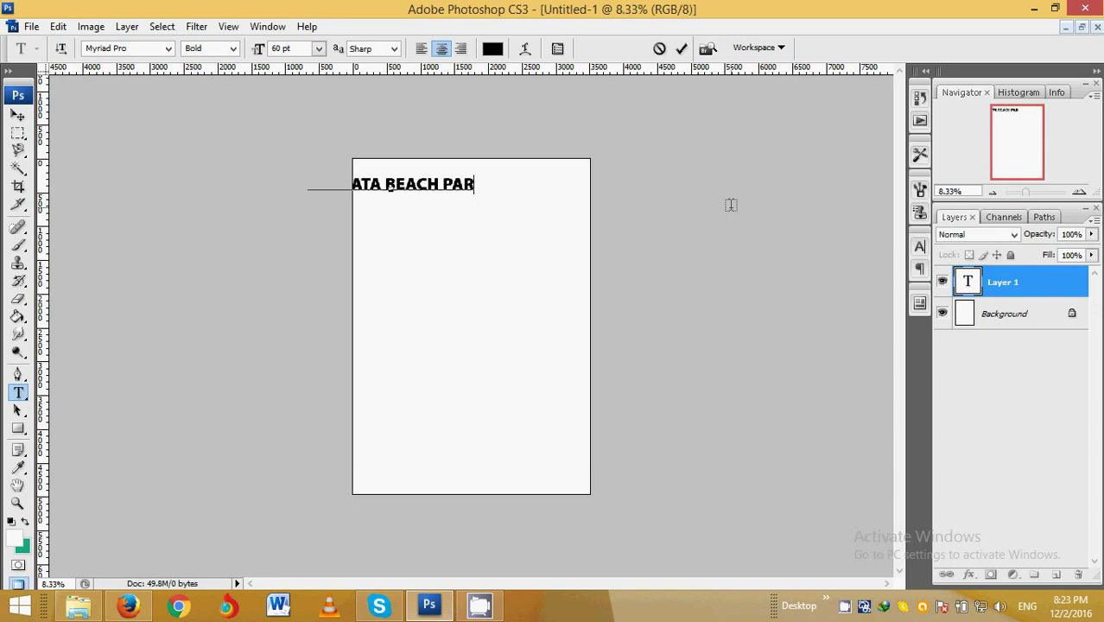
{"action": "type", "text": "TY"}
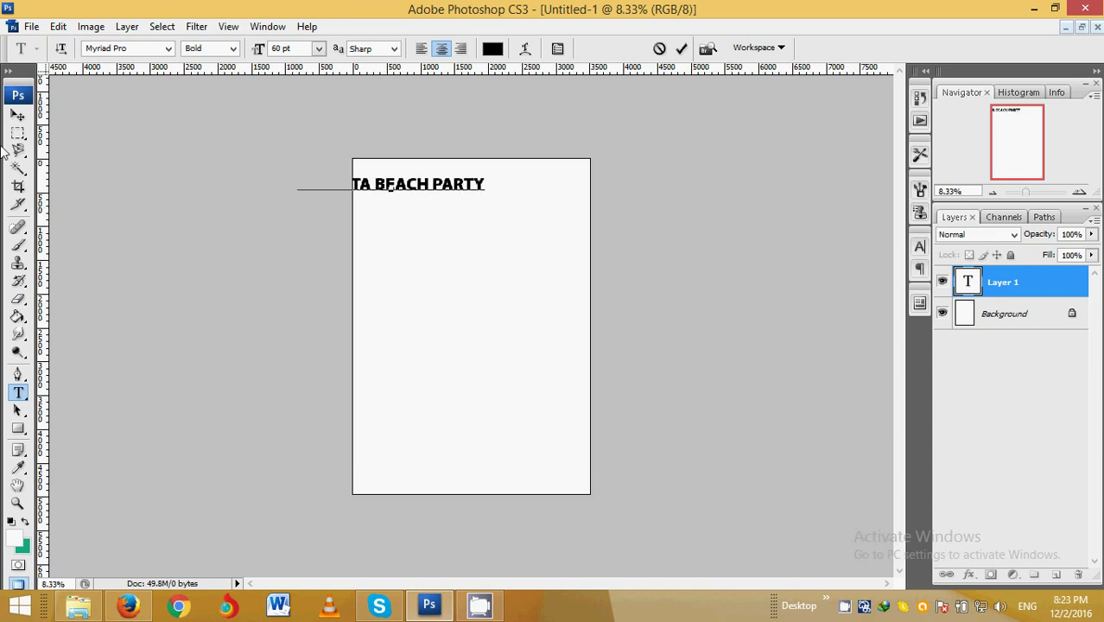
{"action": "left_click", "coordinate": [19, 114]}
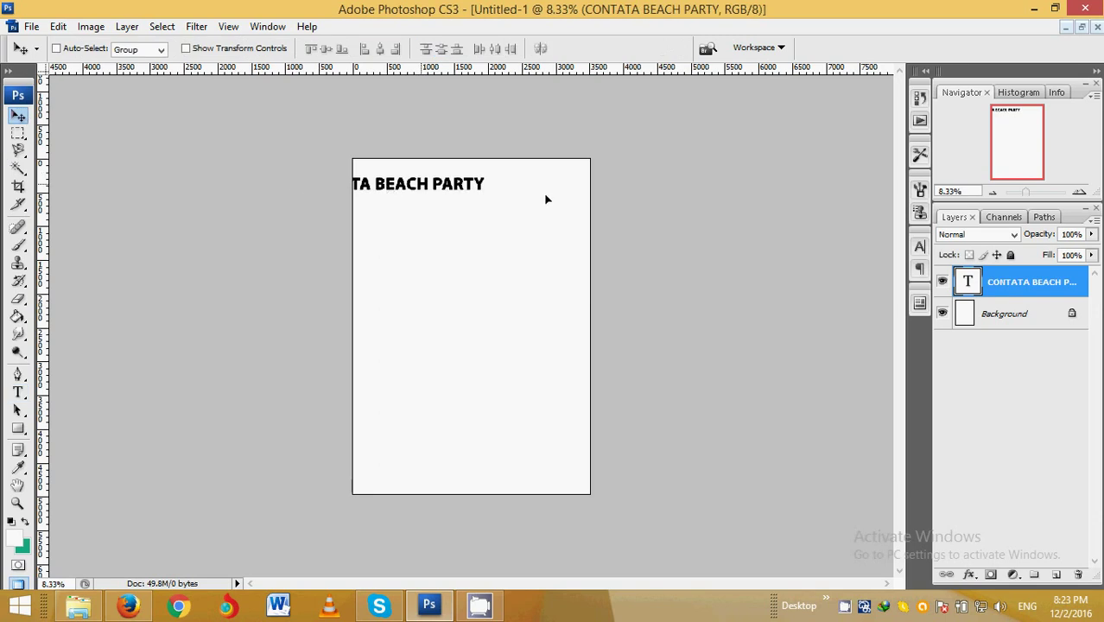
- Move the title onto the page top and convert the Background into Layer 0
{"action": "mouse_move", "coordinate": [329, 166]}
{"action": "left_mouse_down"}
{"action": "mouse_move", "coordinate": [454, 180]}
{"action": "mouse_move", "coordinate": [435, 190]}
{"action": "left_mouse_up"}
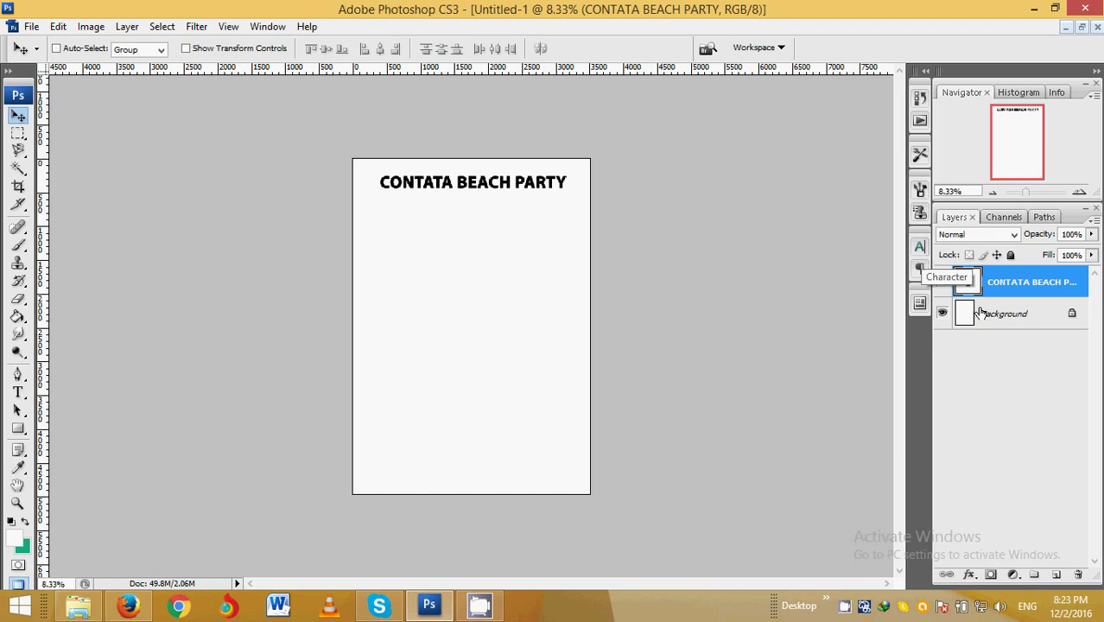
{"action": "left_click", "coordinate": [1005, 322]}
{"action": "double_click", "coordinate": [1005, 316]}
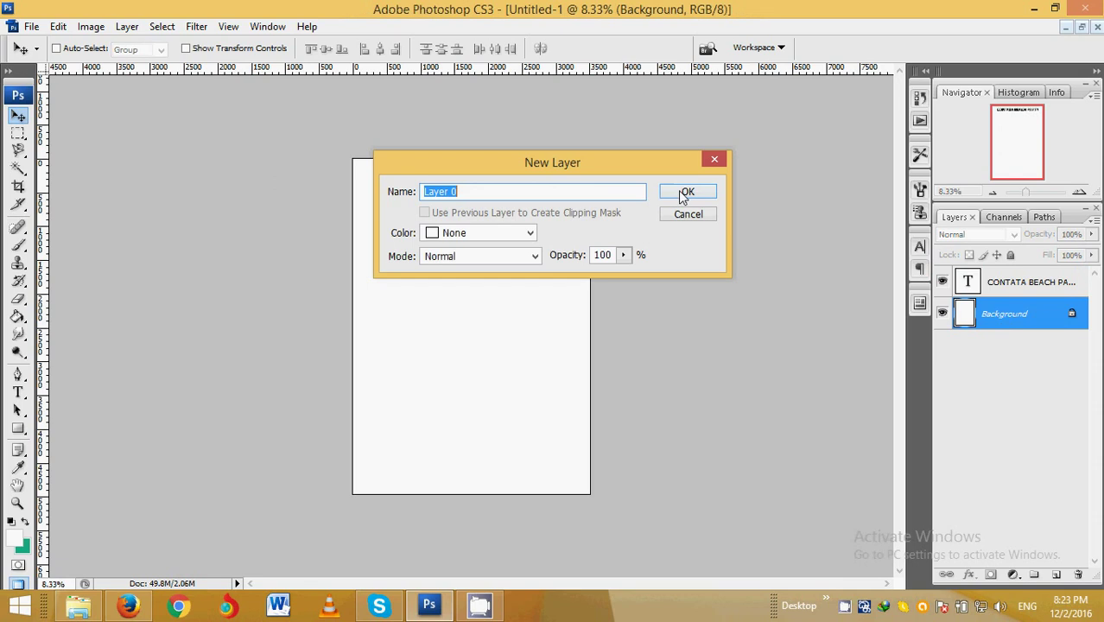
{"action": "left_click", "coordinate": [684, 192]}
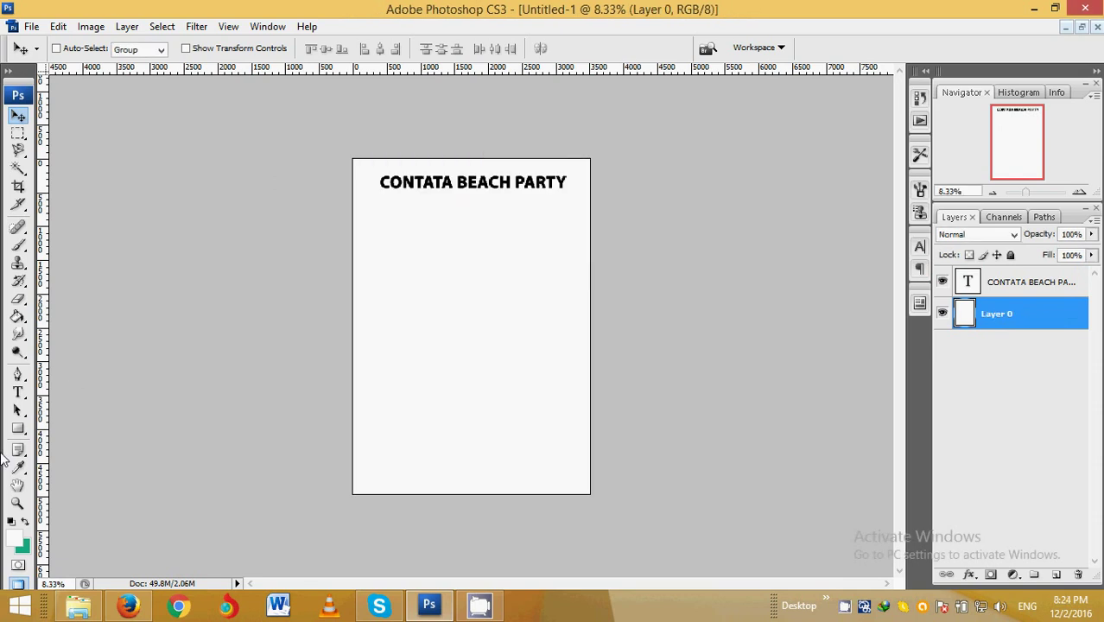
- Reset default colours and fill Layer 0 with black using the Paint Bucket
{"action": "left_click", "coordinate": [17, 317]}
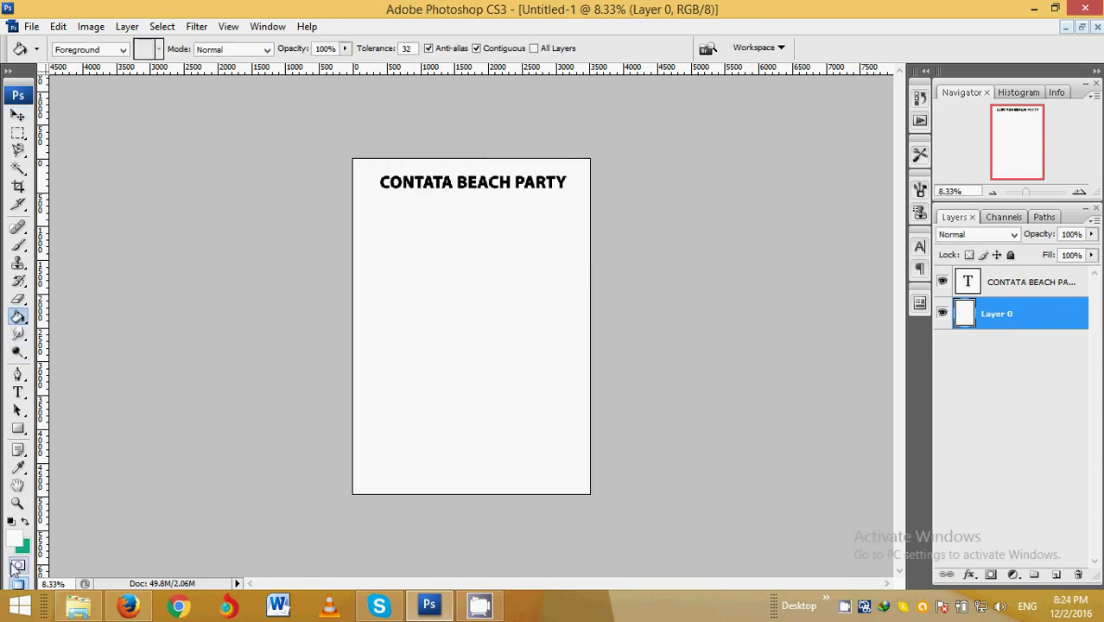
{"action": "left_click", "coordinate": [10, 521]}
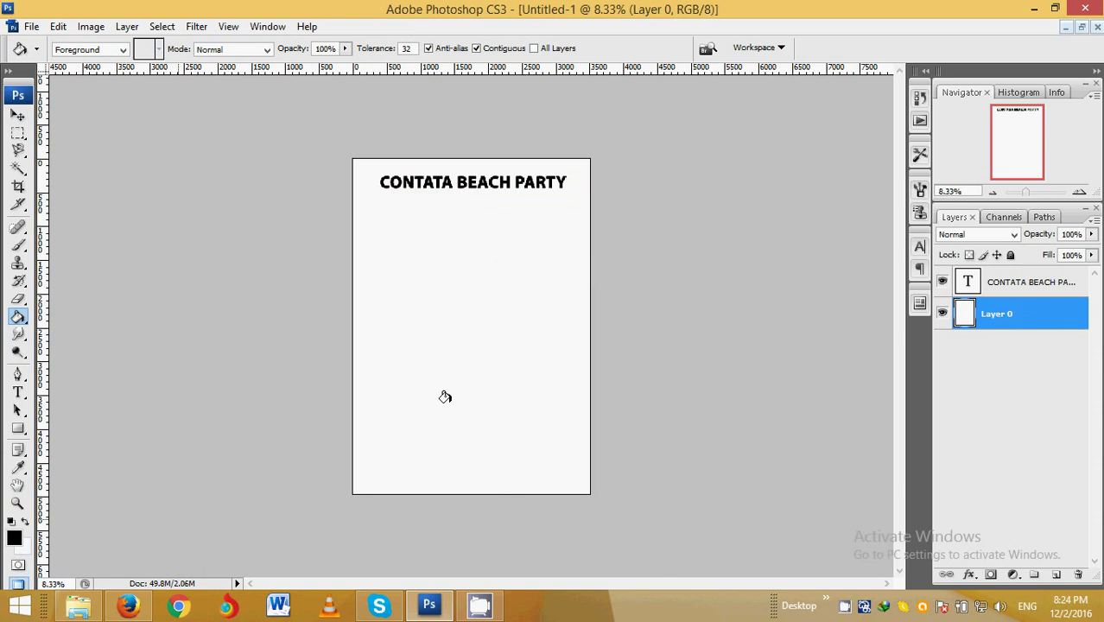
{"action": "left_click", "coordinate": [474, 313]}
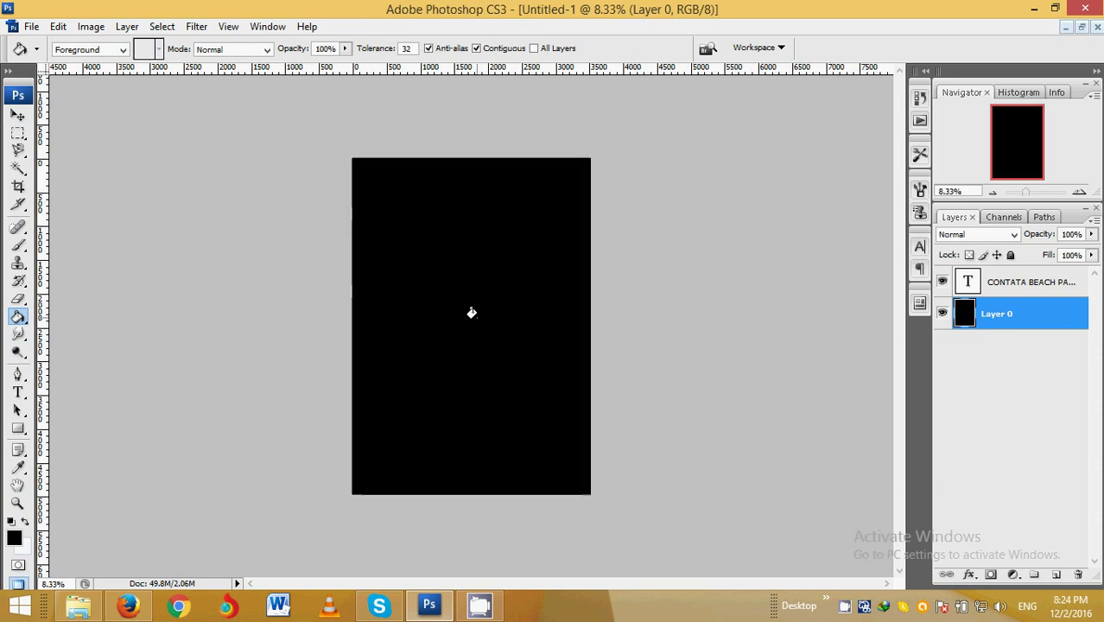
{"action": "left_click", "coordinate": [1044, 288]}
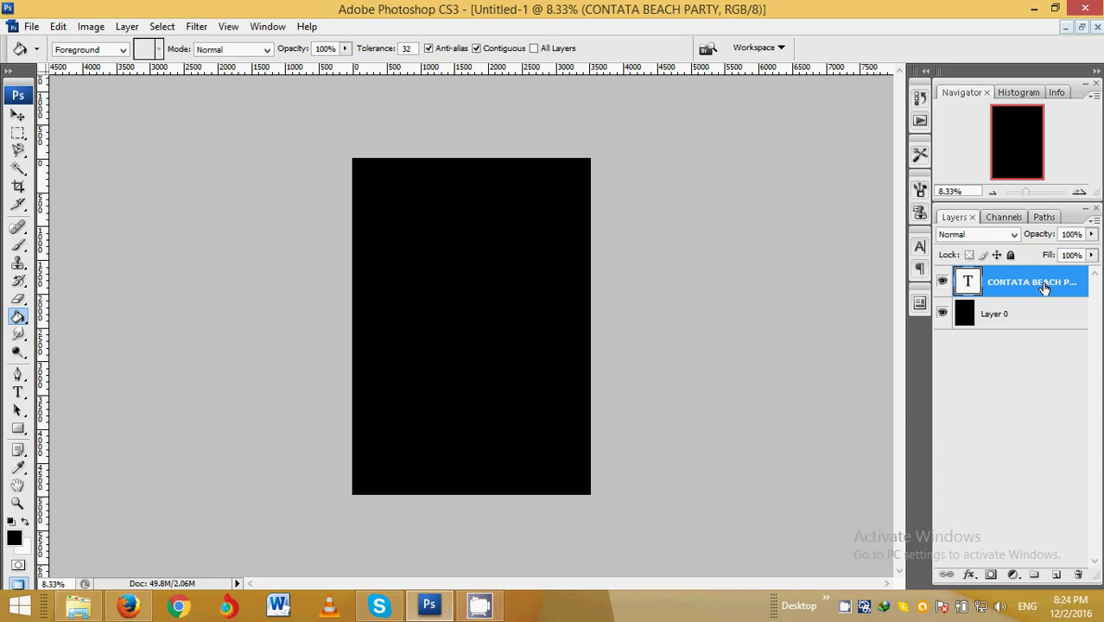
- Make the title white and set it in Old English Text MT
{"action": "left_click", "coordinate": [921, 247]}
{"action": "left_click", "coordinate": [867, 353]}
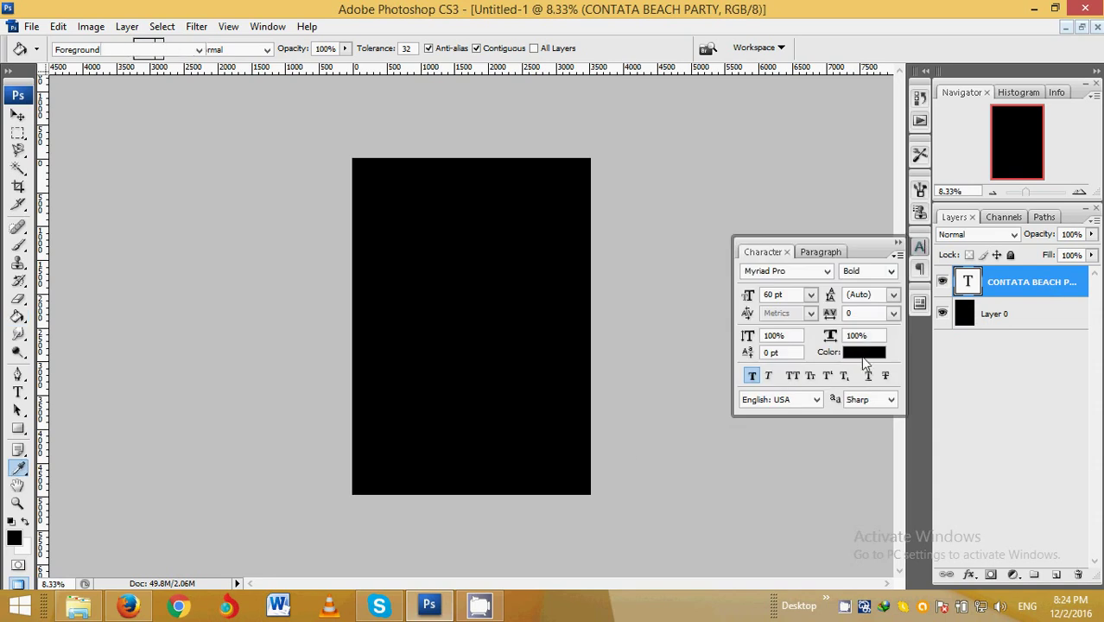
{"action": "left_click_drag", "start_coordinate": [697, 260], "coordinate": [657, 204]}
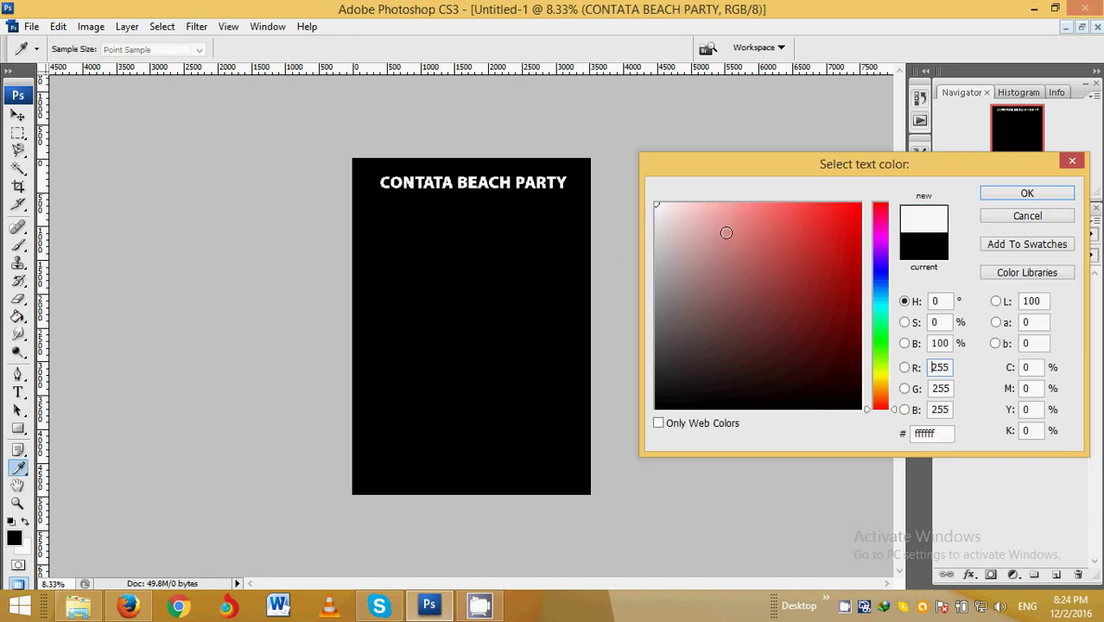
{"action": "left_click", "coordinate": [1008, 194]}
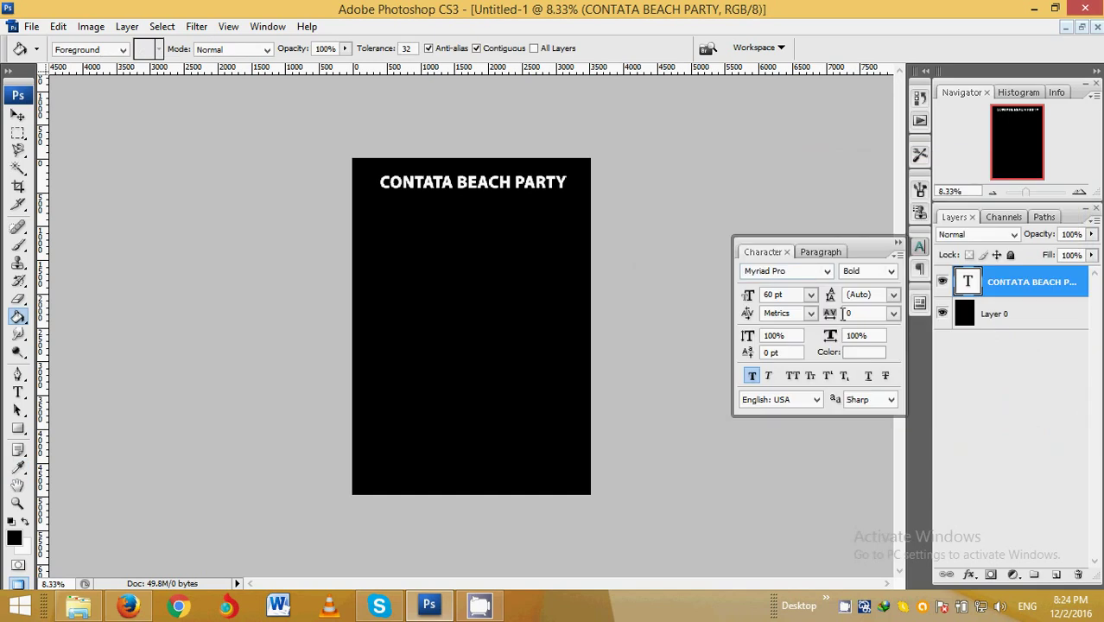
{"action": "left_click", "coordinate": [826, 272]}
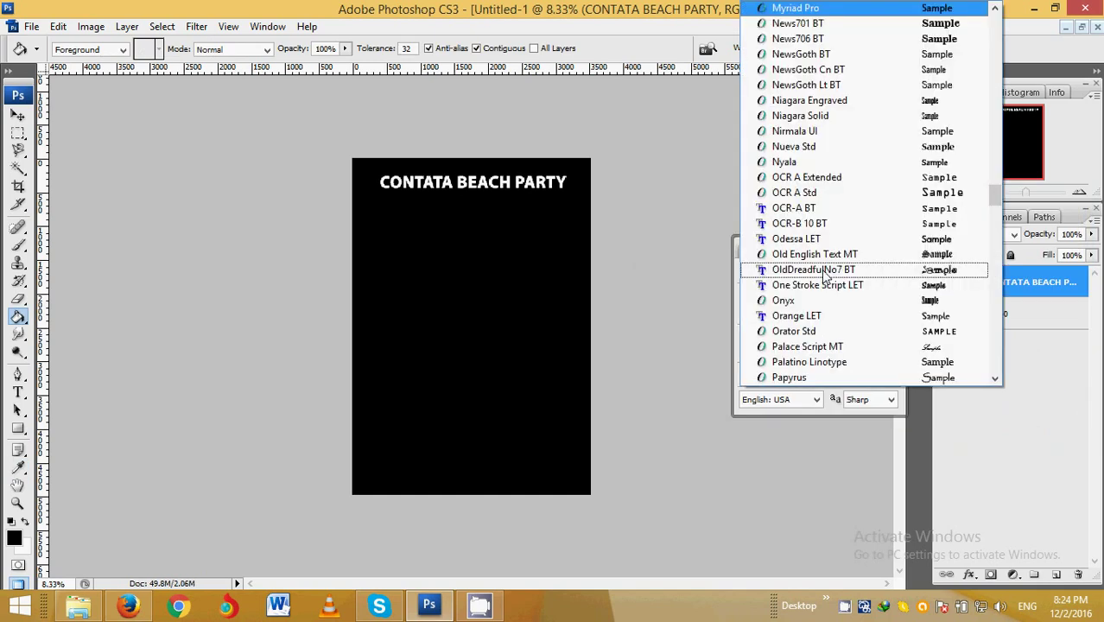
{"action": "left_click", "coordinate": [815, 254]}
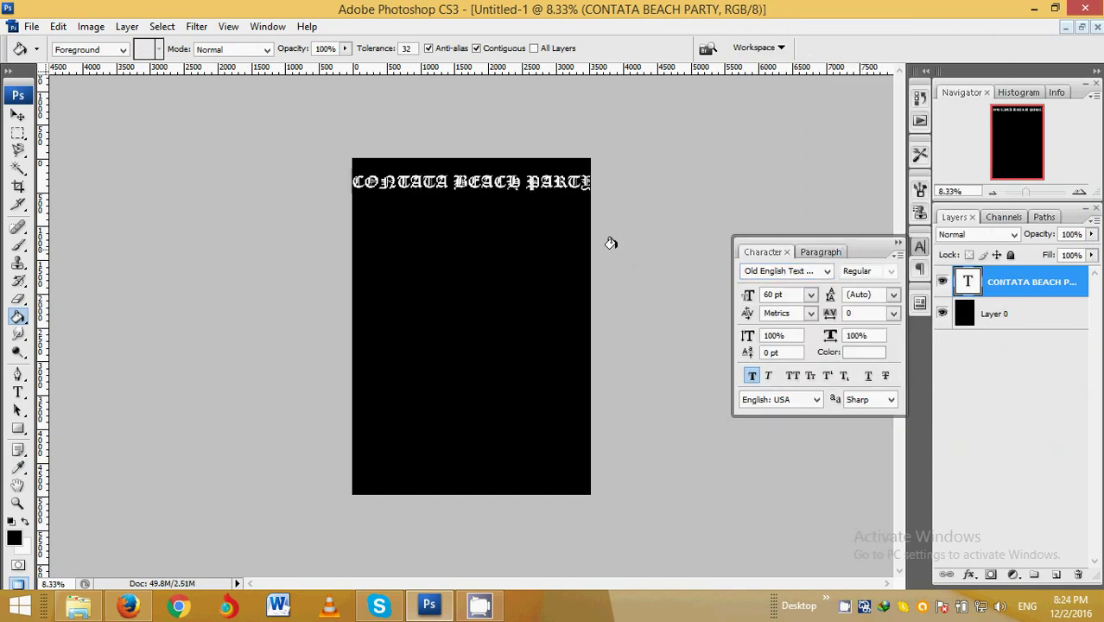
- Reposition the title on the page and reduce its size to 48 pt
{"action": "left_click", "coordinate": [17, 115]}
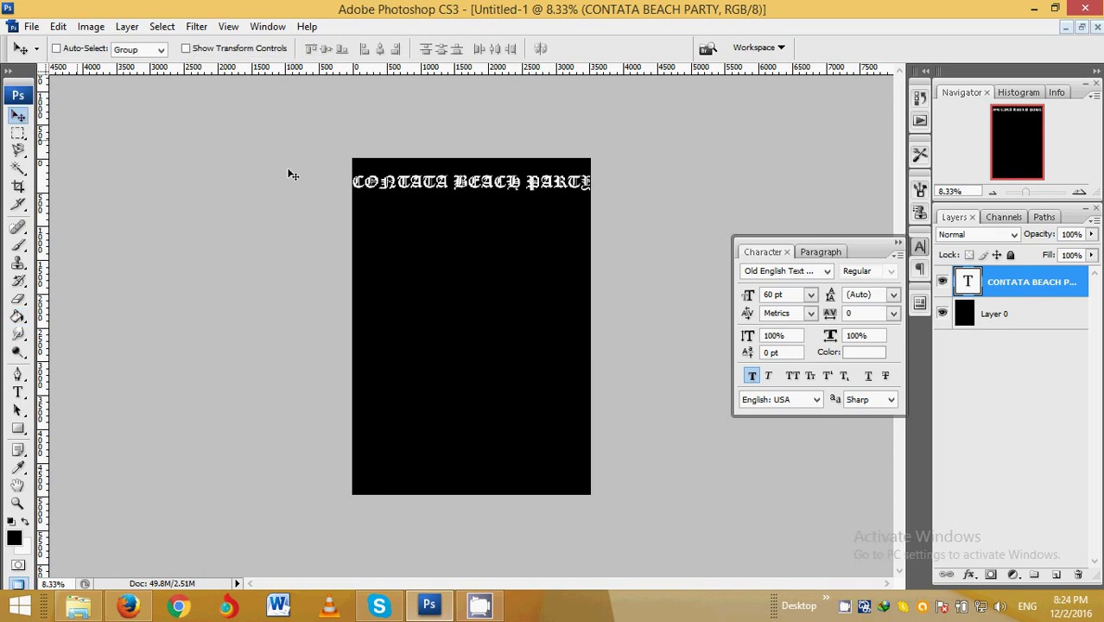
{"action": "left_click_drag", "start_coordinate": [406, 190], "coordinate": [414, 185]}
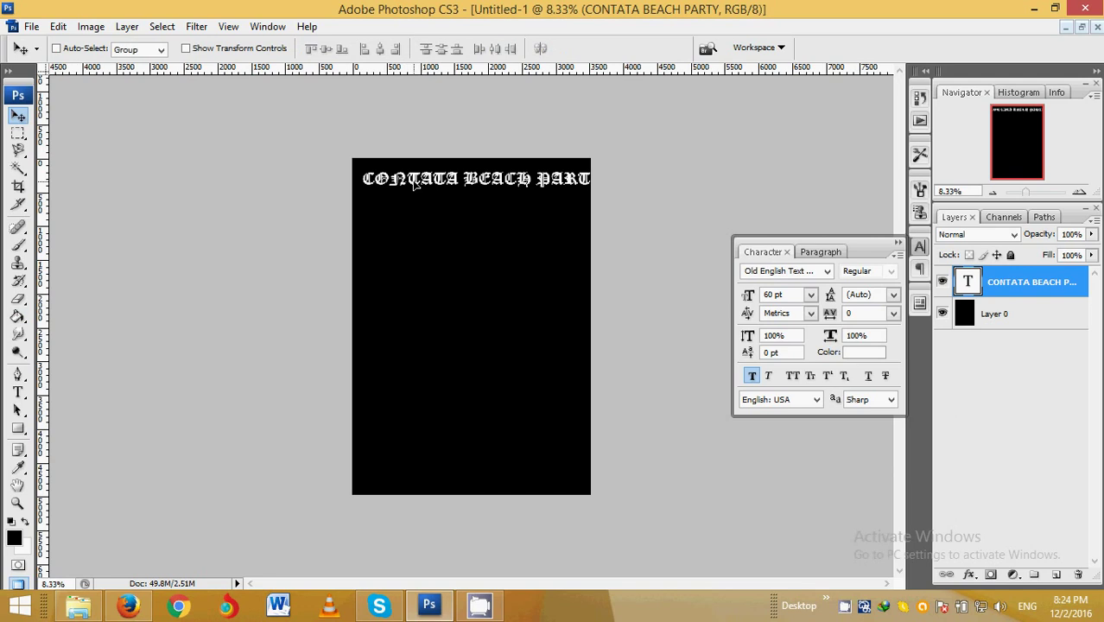
{"action": "left_click", "coordinate": [18, 504]}
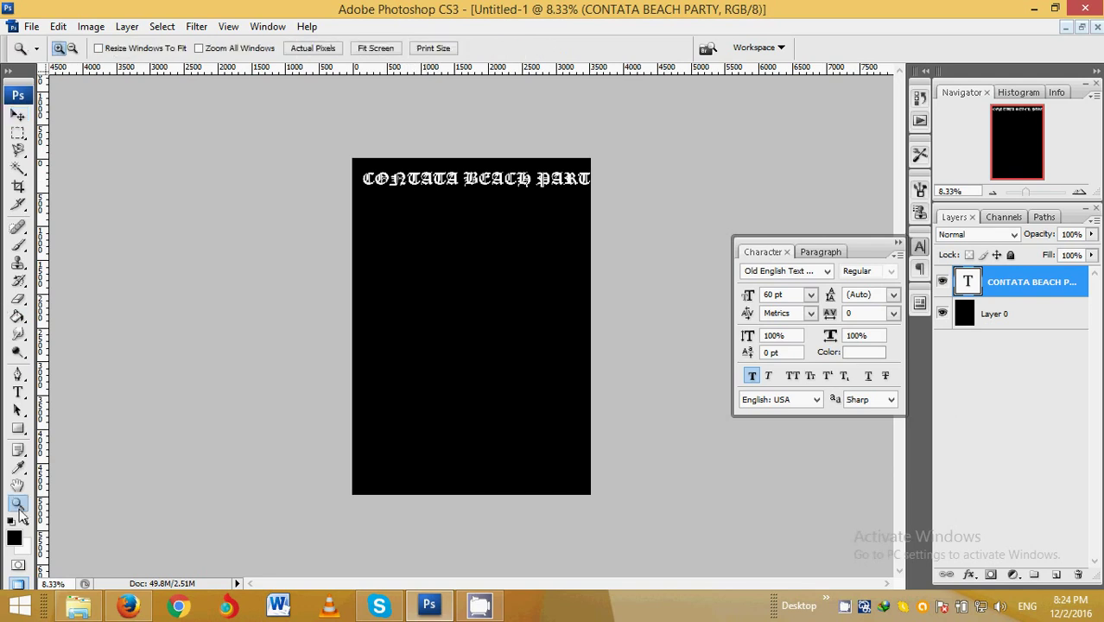
{"action": "left_click_drag", "start_coordinate": [318, 170], "coordinate": [657, 240]}
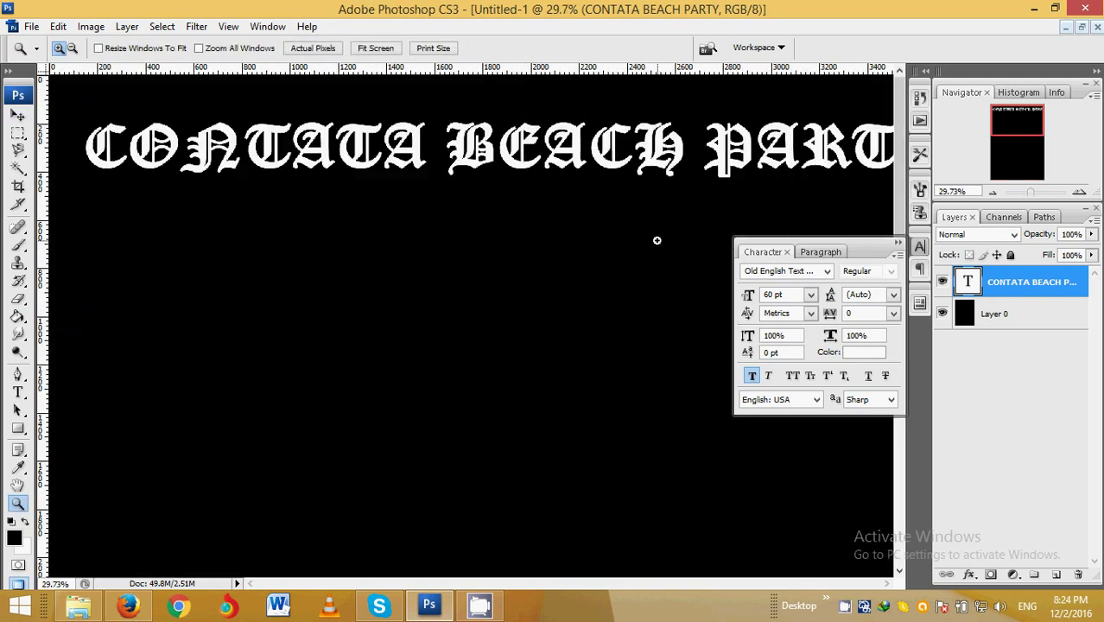
{"action": "left_click", "coordinate": [18, 115]}
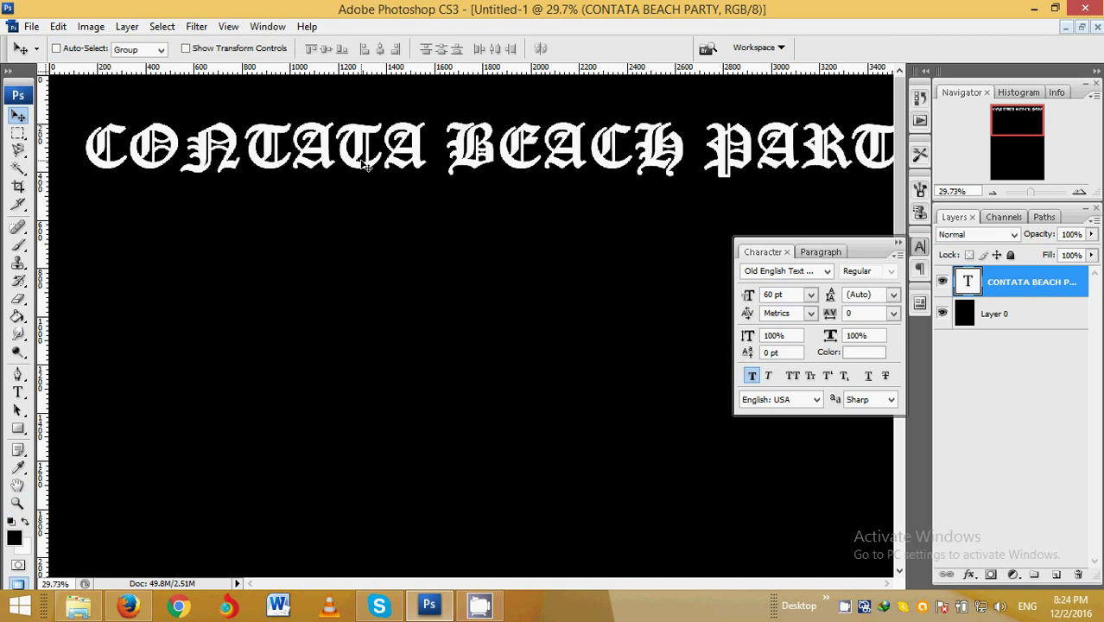
{"action": "left_click_drag", "start_coordinate": [367, 166], "coordinate": [350, 164]}
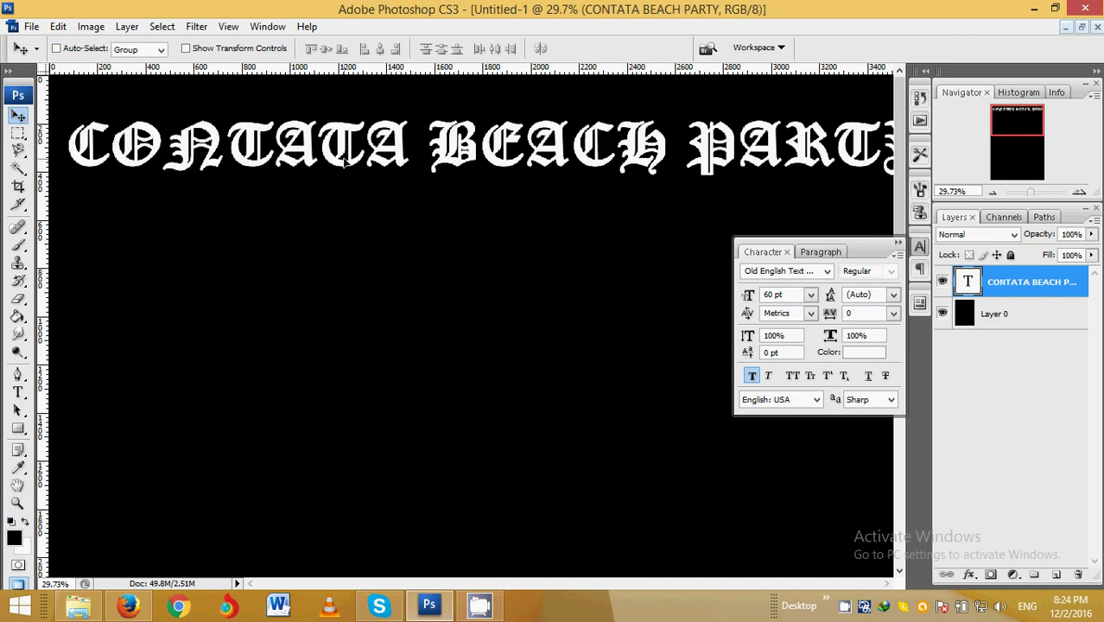
{"action": "left_click", "coordinate": [810, 296]}
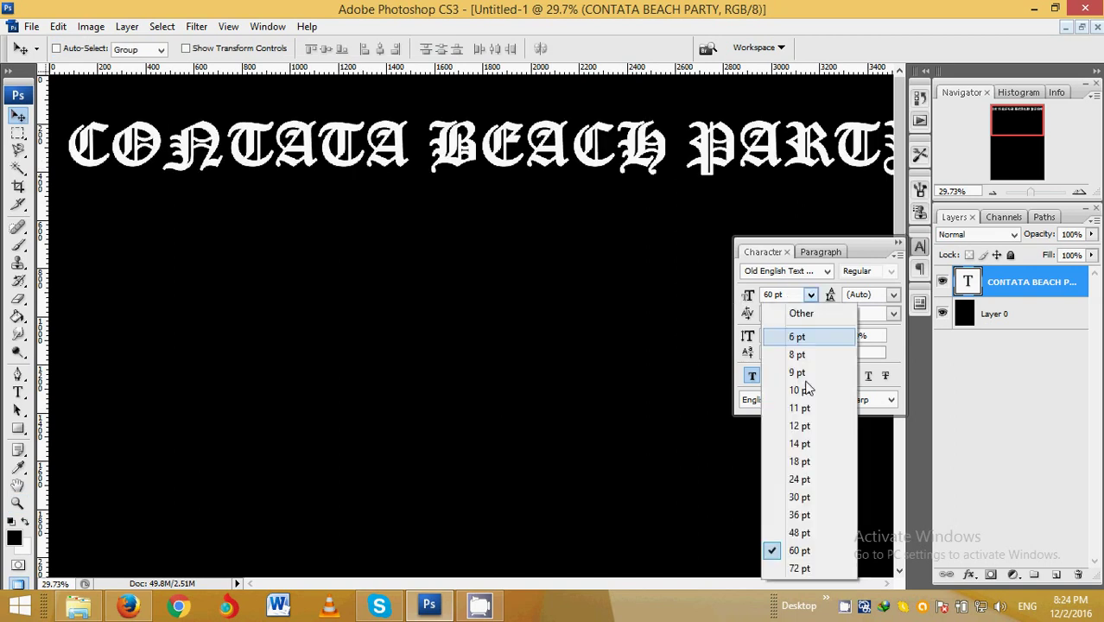
{"action": "left_click", "coordinate": [800, 533]}
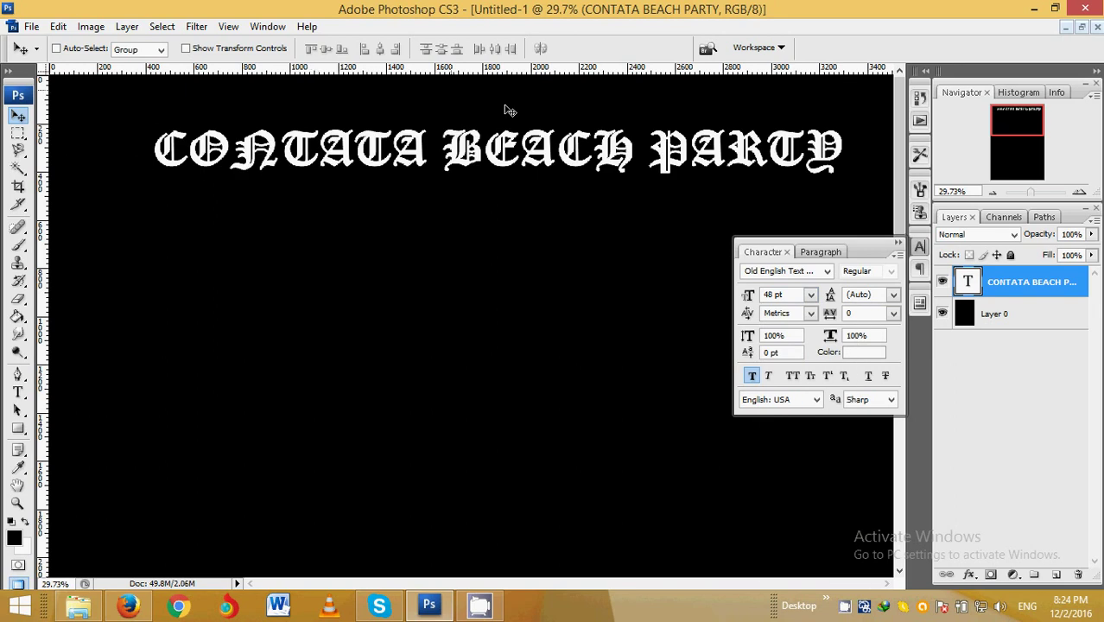
{"action": "left_click", "coordinate": [229, 27]}
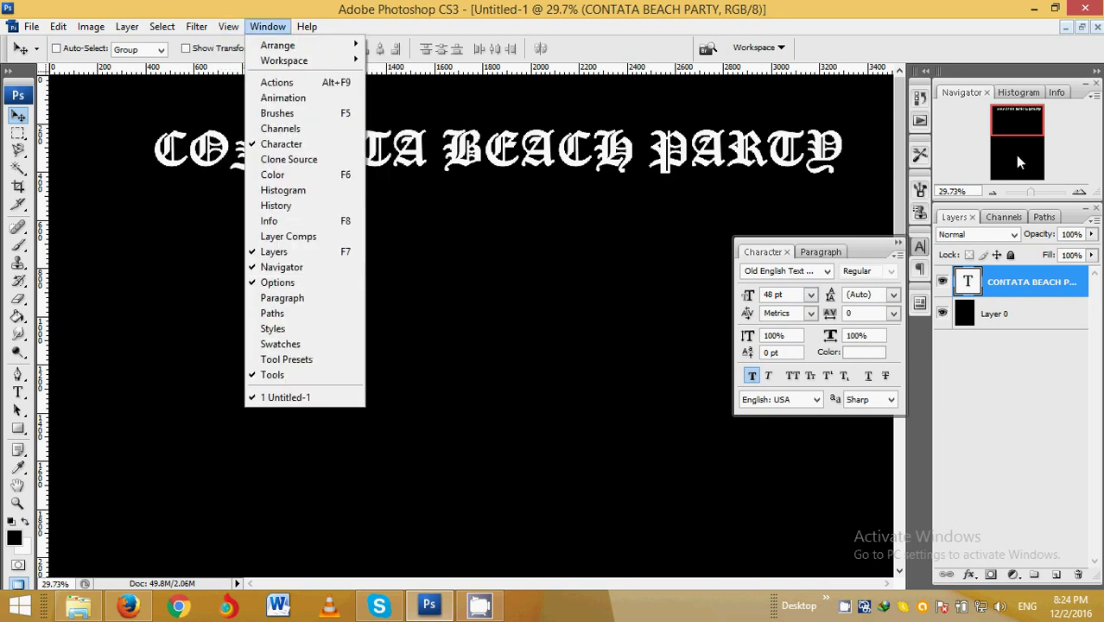
- Zoom out to the whole page and nudge the title centred just below the top edge
{"action": "left_click", "coordinate": [993, 193]}
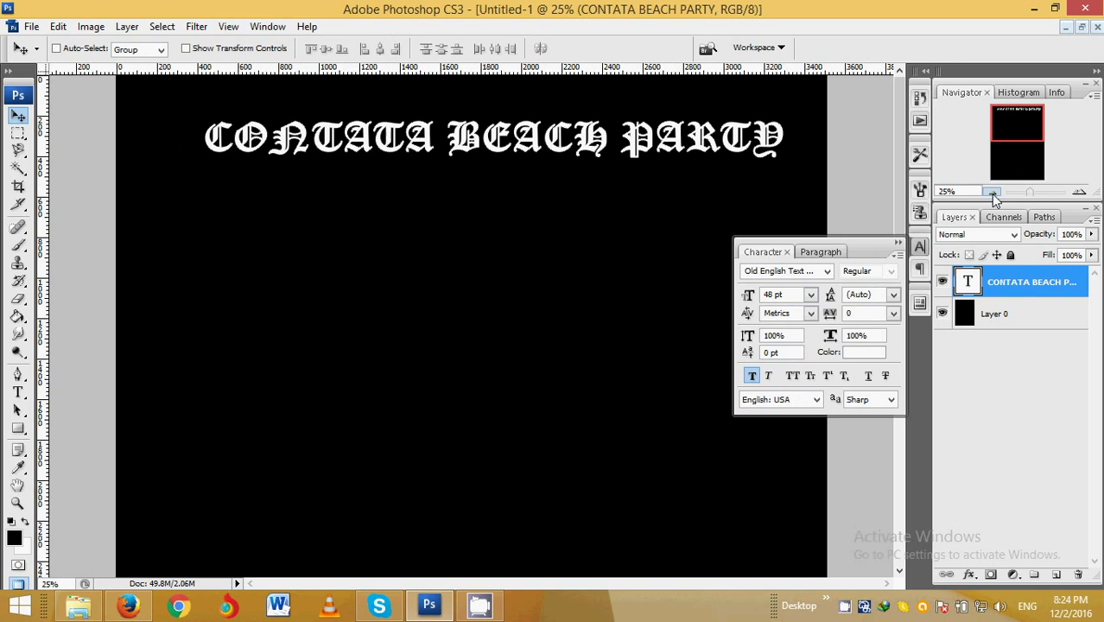
{"action": "left_click", "coordinate": [993, 192]}
{"action": "left_click", "coordinate": [898, 242]}
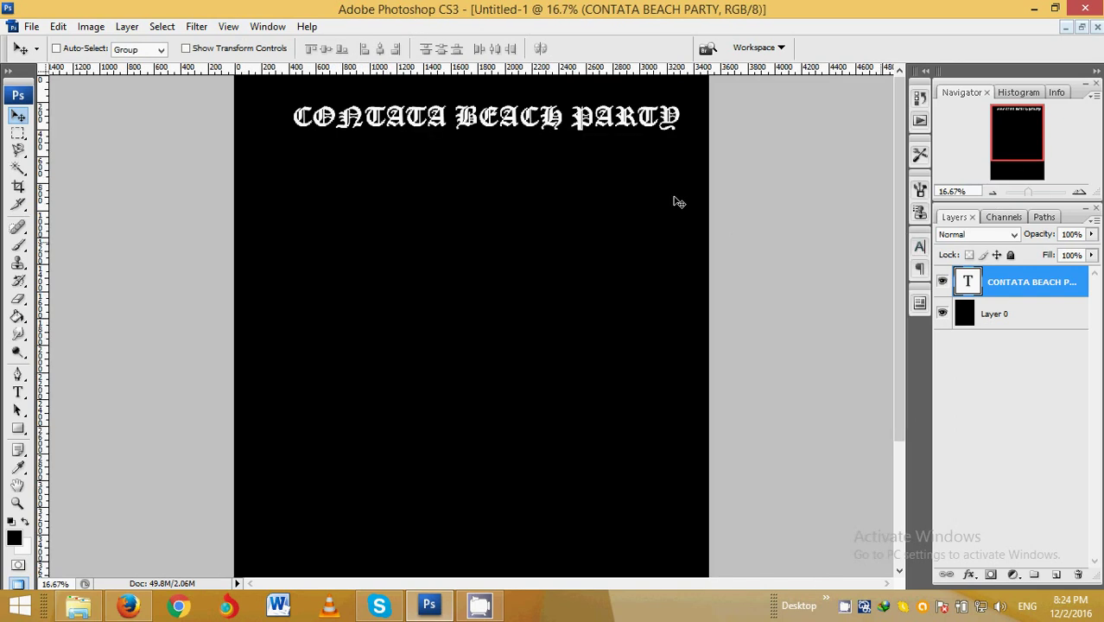
{"action": "left_click_drag", "start_coordinate": [462, 124], "coordinate": [448, 112]}
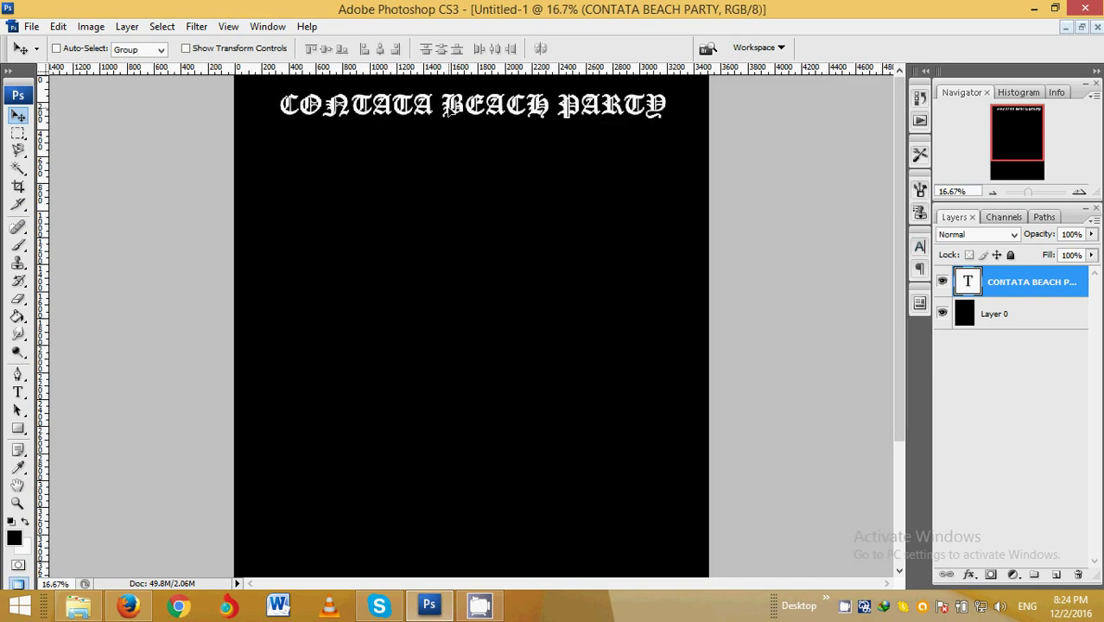
{"action": "left_click", "coordinate": [994, 193]}
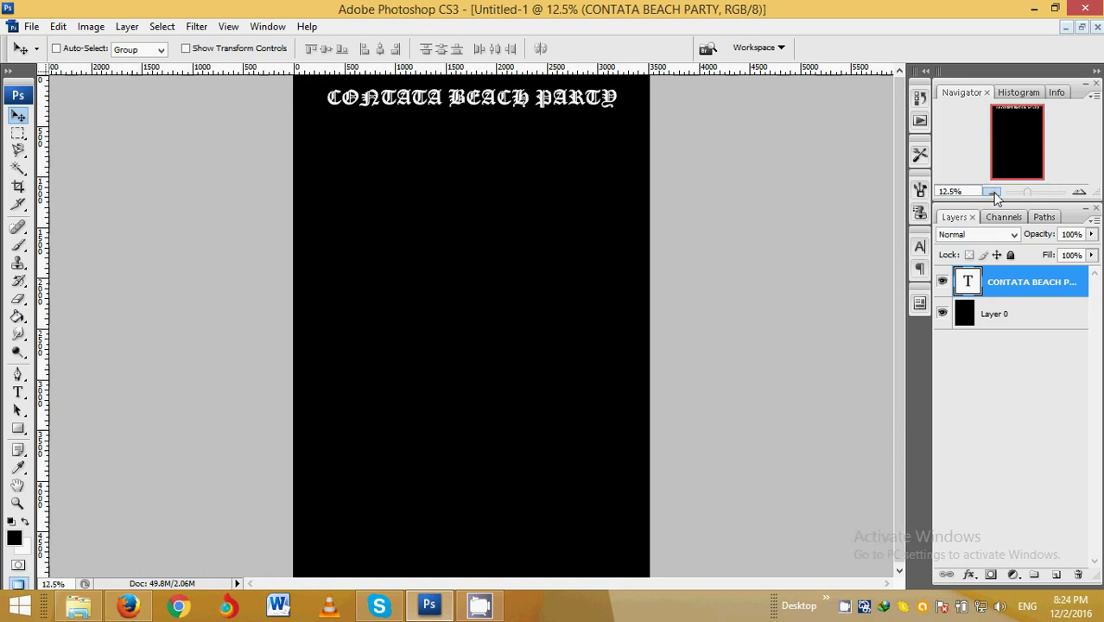
{"action": "left_click_drag", "start_coordinate": [452, 104], "coordinate": [451, 100]}
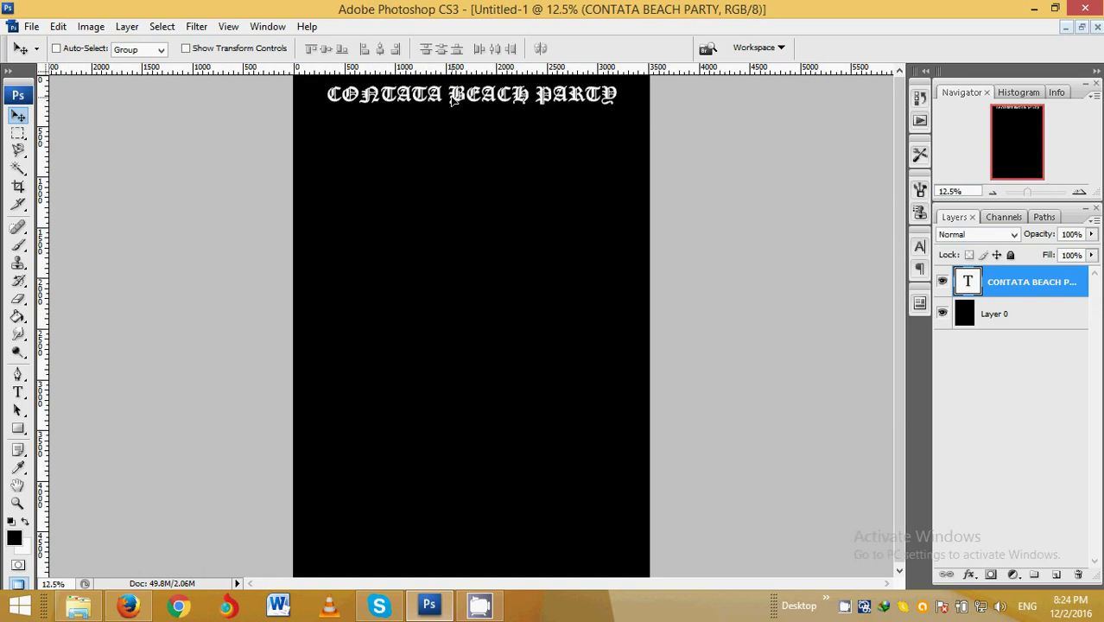
{"action": "left_click", "coordinate": [994, 192]}
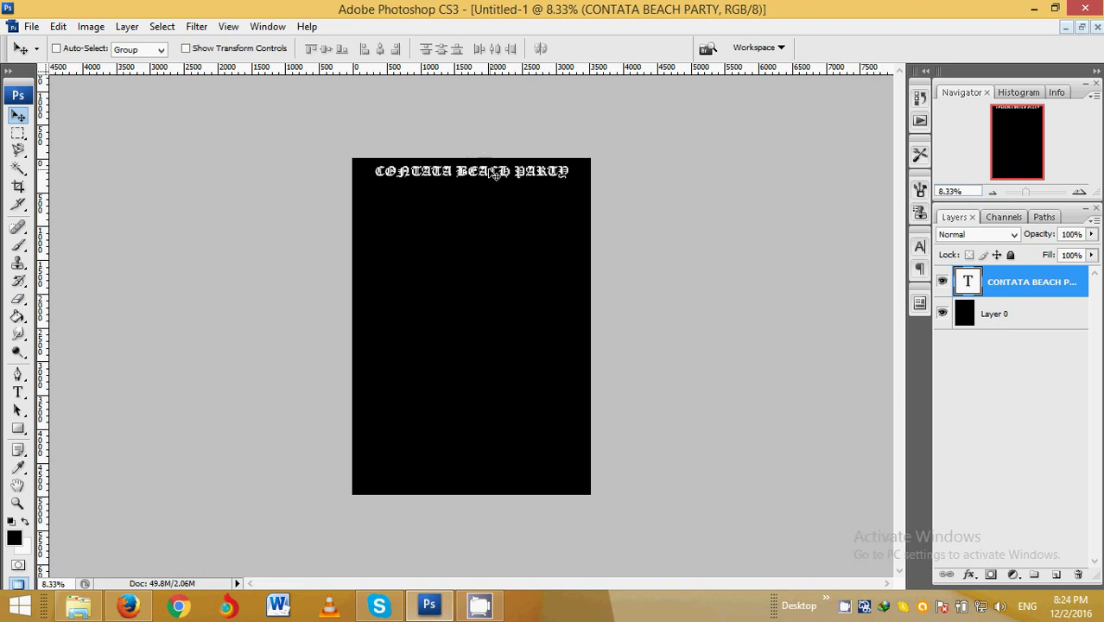
{"action": "left_click_drag", "start_coordinate": [495, 174], "coordinate": [494, 184]}
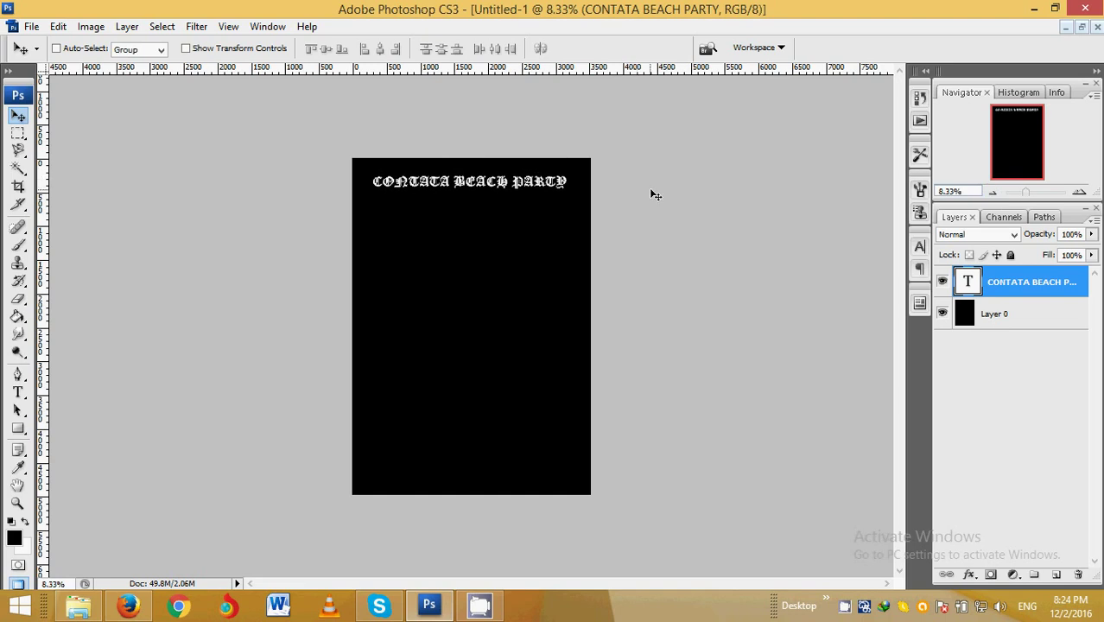
{"action": "left_click_drag", "start_coordinate": [509, 183], "coordinate": [510, 183]}
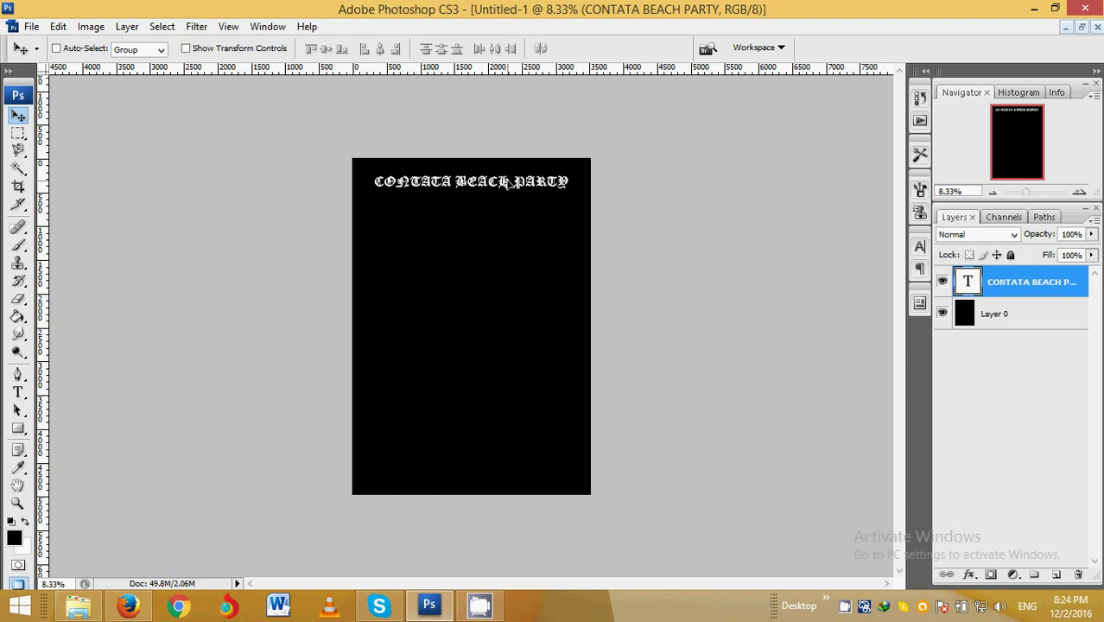
{"action": "left_click", "coordinate": [18, 393]}
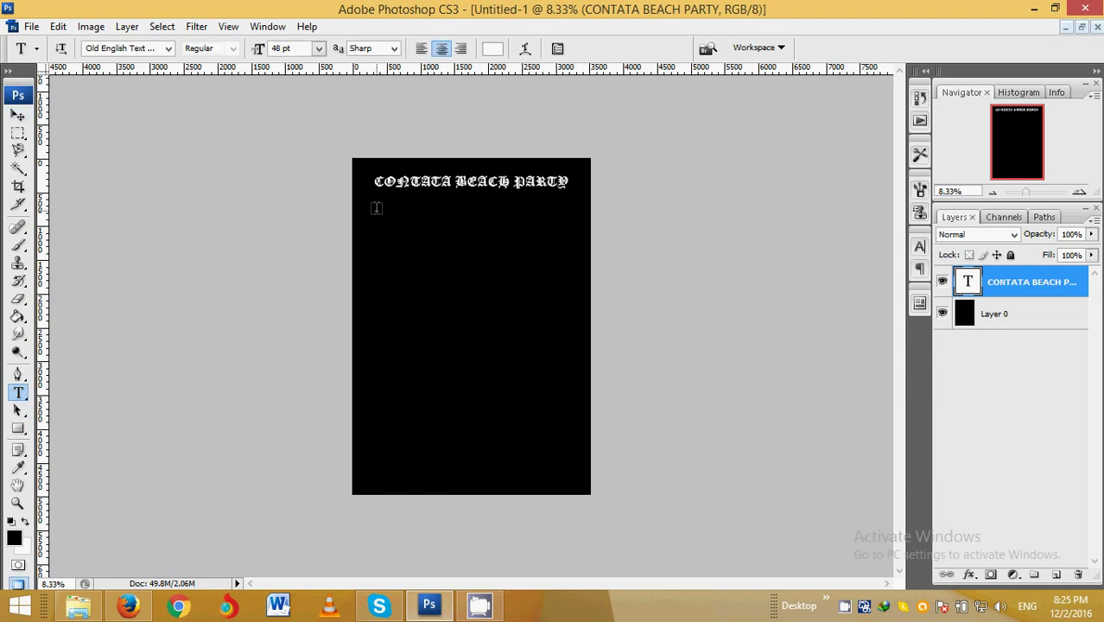
{"action": "left_click_drag", "start_coordinate": [377, 208], "coordinate": [602, 277]}
{"action": "key", "text": "Tab"}
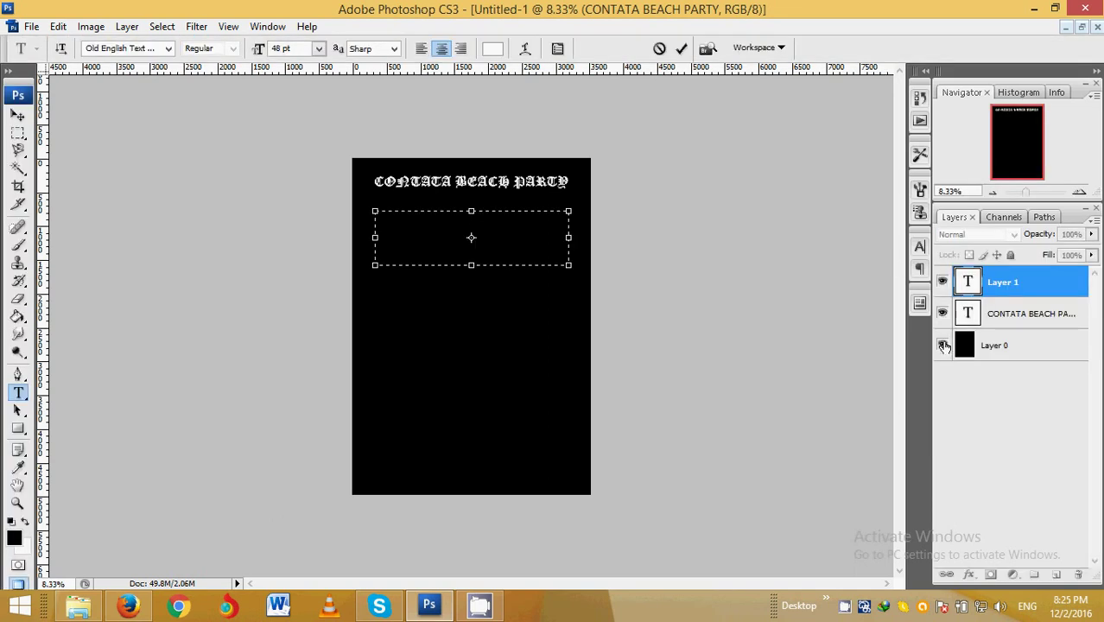
{"action": "left_click", "coordinate": [945, 345]}
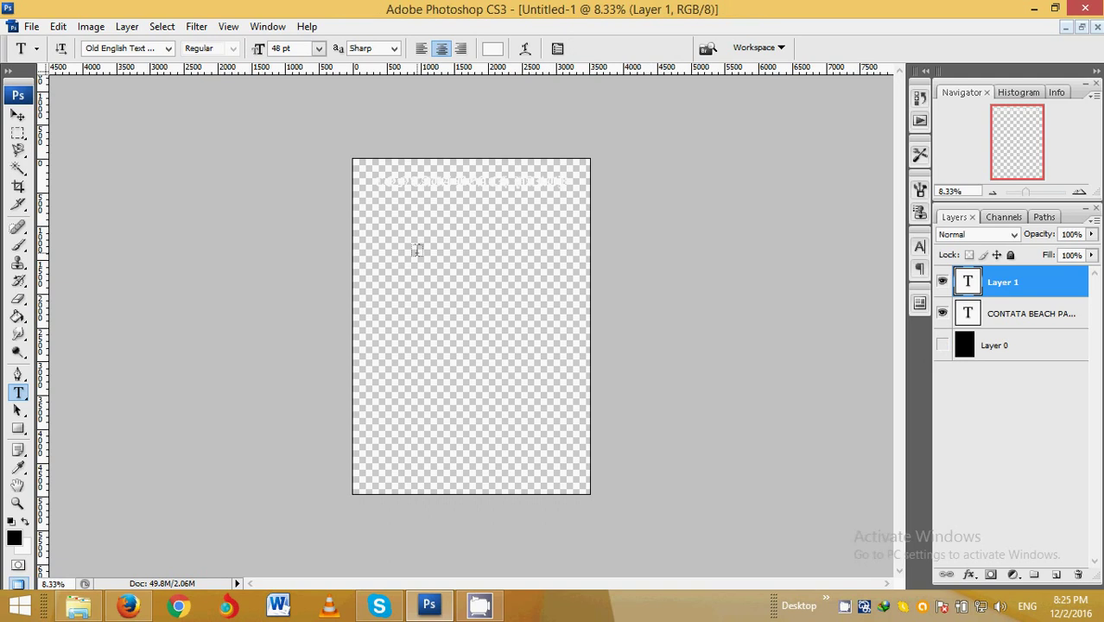
{"action": "left_click", "coordinate": [406, 222]}
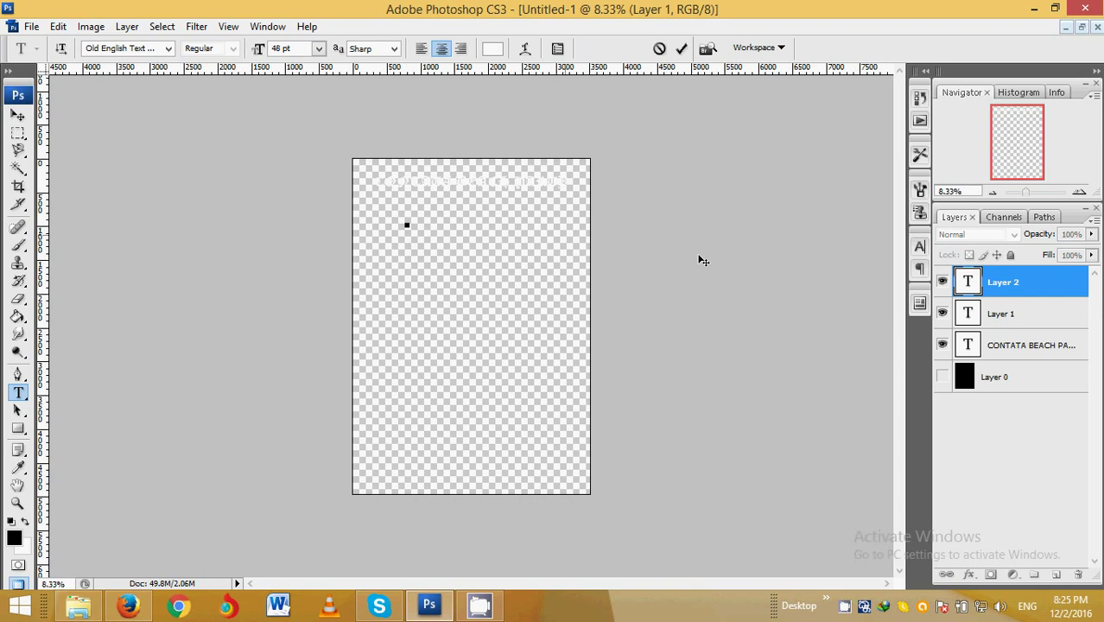
{"action": "left_click", "coordinate": [943, 377]}
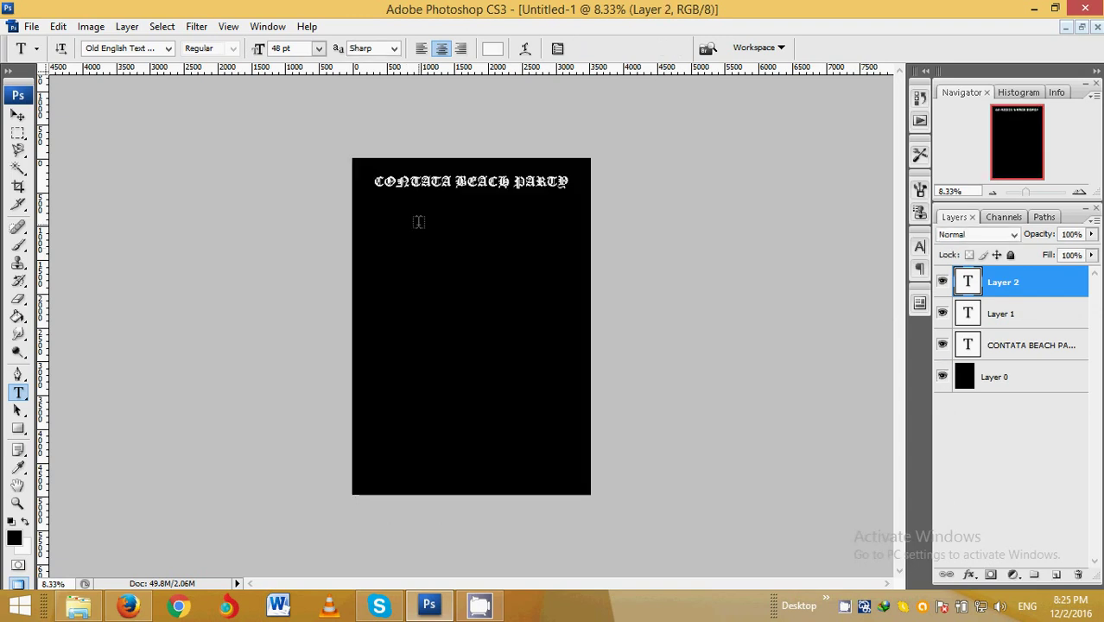
{"action": "left_click", "coordinate": [18, 114]}
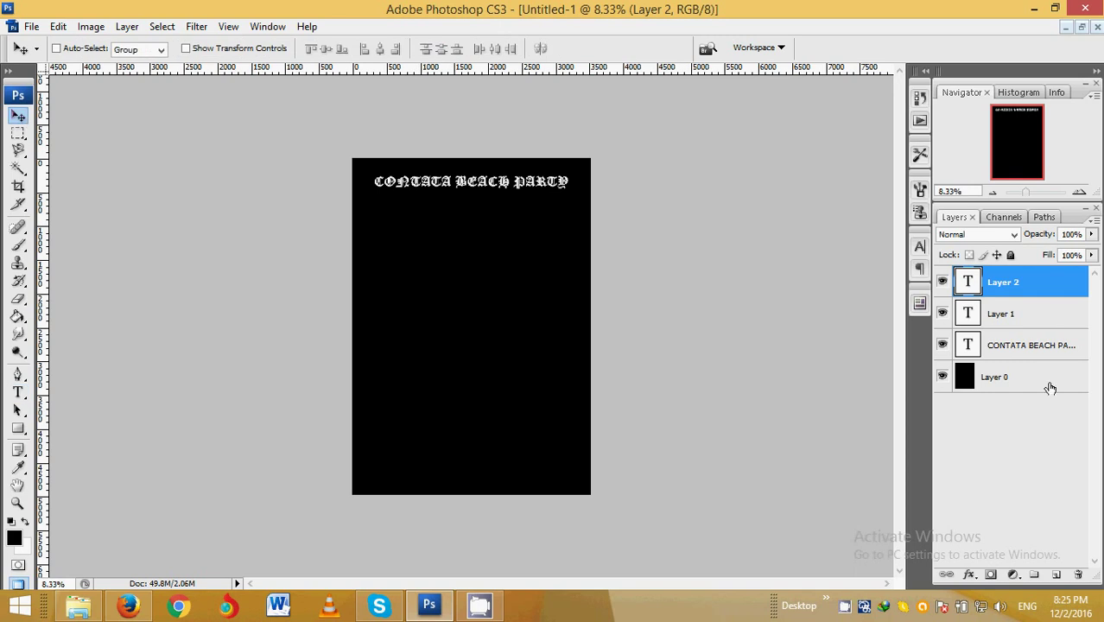
{"action": "left_click", "coordinate": [1079, 575]}
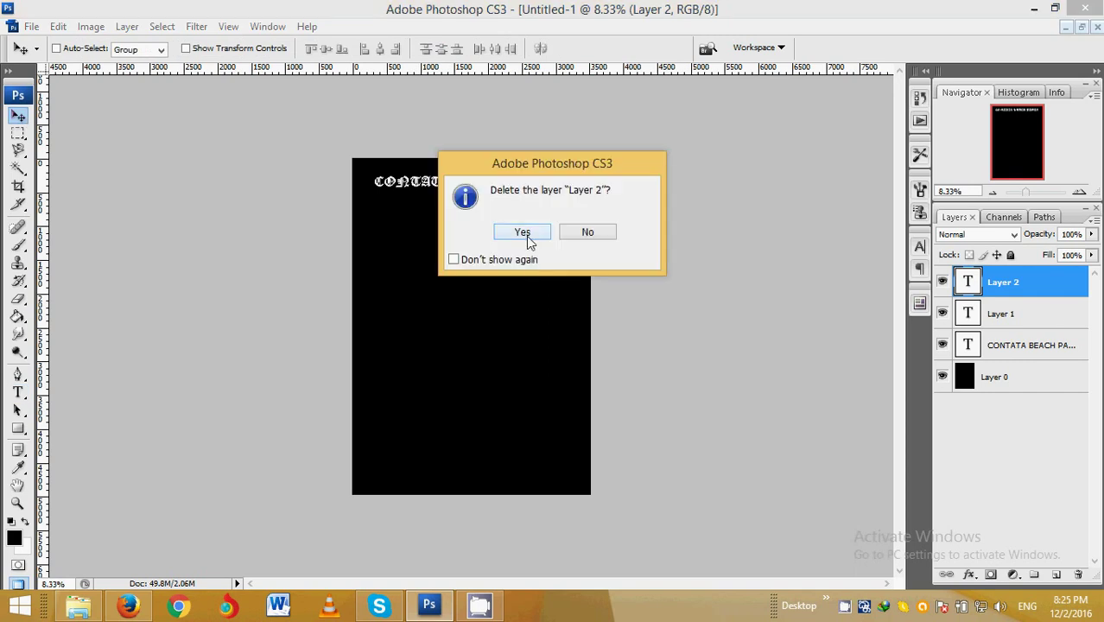
{"action": "left_click", "coordinate": [522, 233]}
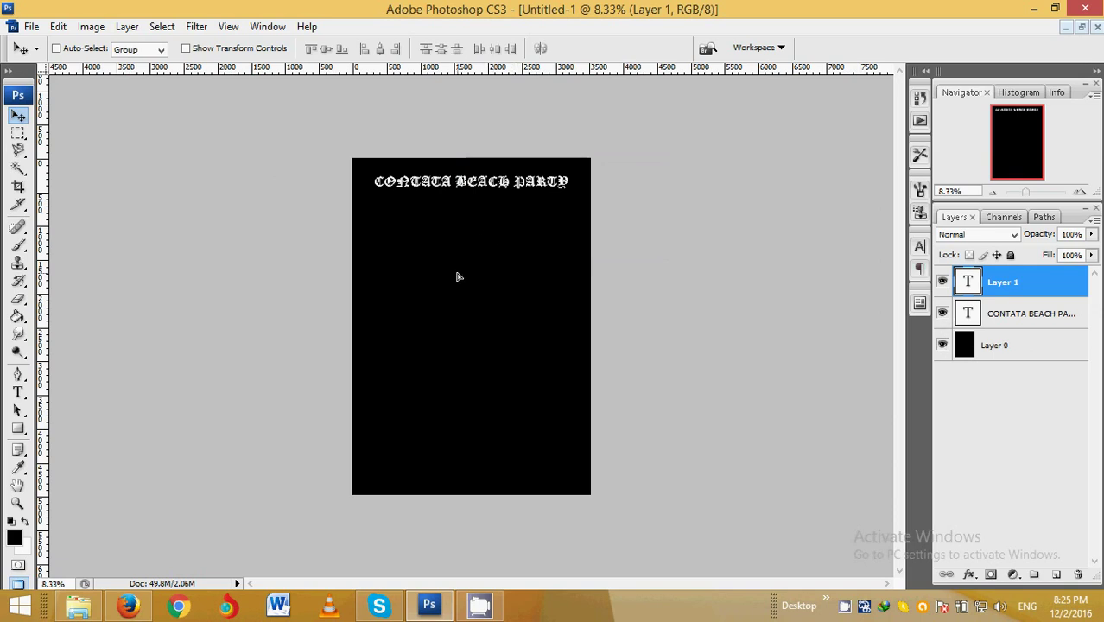
{"action": "left_click", "coordinate": [1080, 576]}
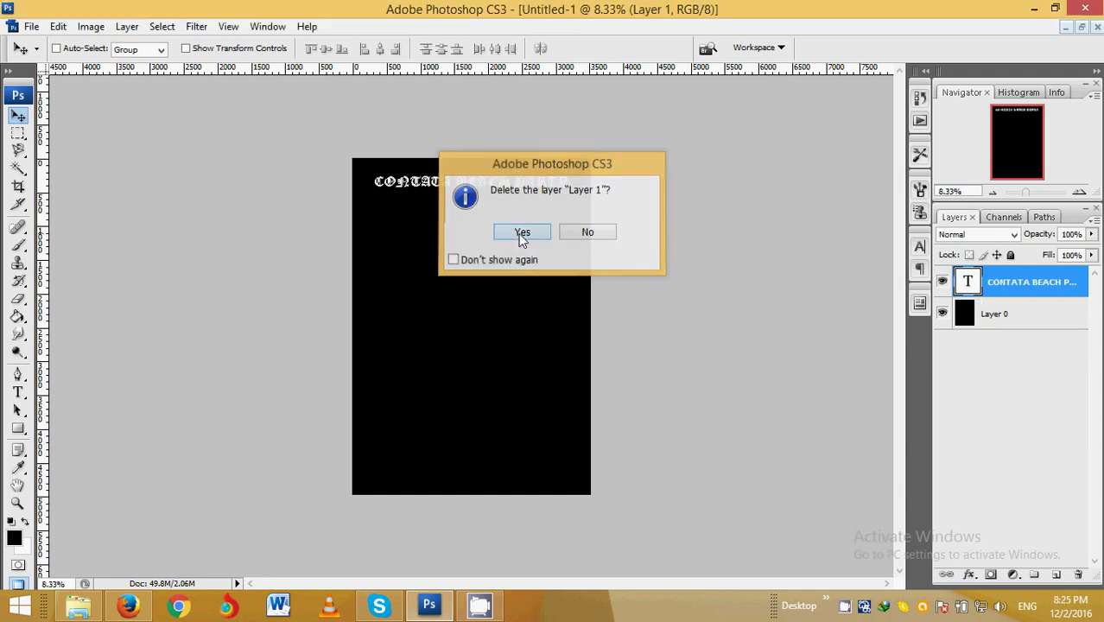
{"action": "left_click", "coordinate": [517, 232]}
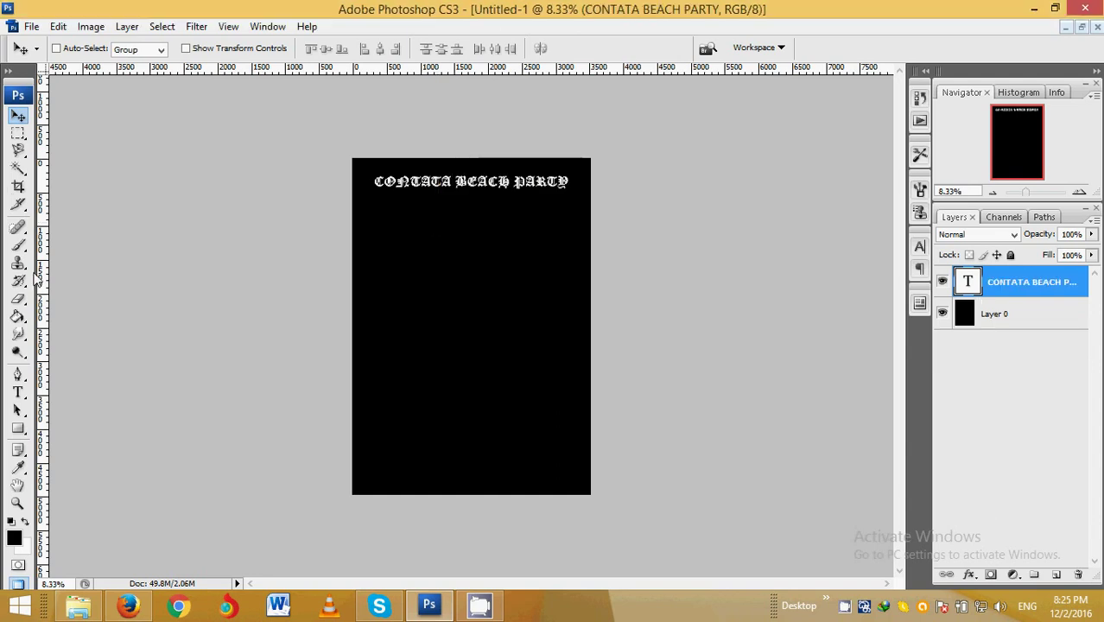
- Type 'JOIN NOW' and position it just below the title
{"action": "left_click", "coordinate": [18, 392]}
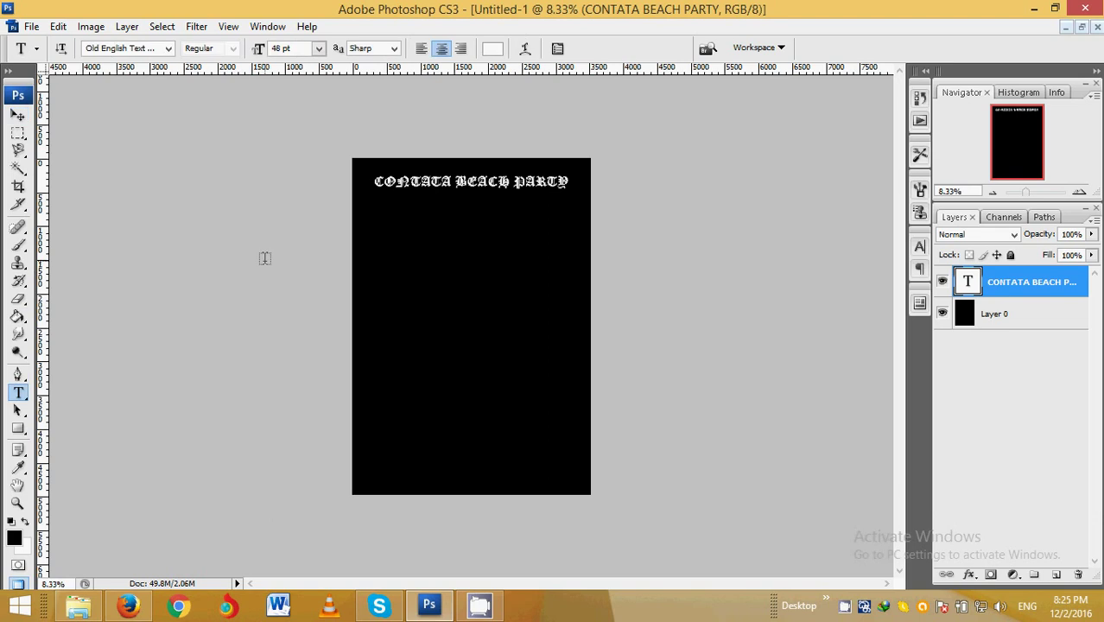
{"action": "left_click", "coordinate": [379, 225]}
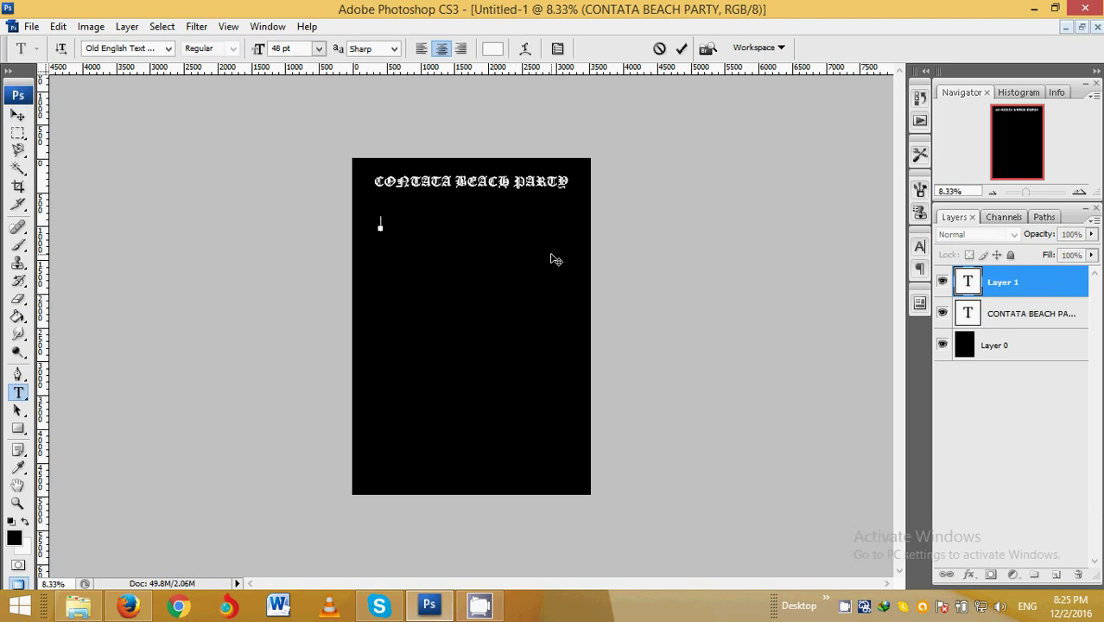
{"action": "type", "text": "Jo"}
{"action": "type", "text": "IN"}
{"action": "type", "text": " NO"}
{"action": "type", "text": "W"}
{"action": "left_click", "coordinate": [18, 115]}
{"action": "mouse_move", "coordinate": [402, 229]}
{"action": "left_mouse_down"}
{"action": "mouse_move", "coordinate": [460, 230]}
{"action": "mouse_move", "coordinate": [439, 215]}
{"action": "left_mouse_up"}
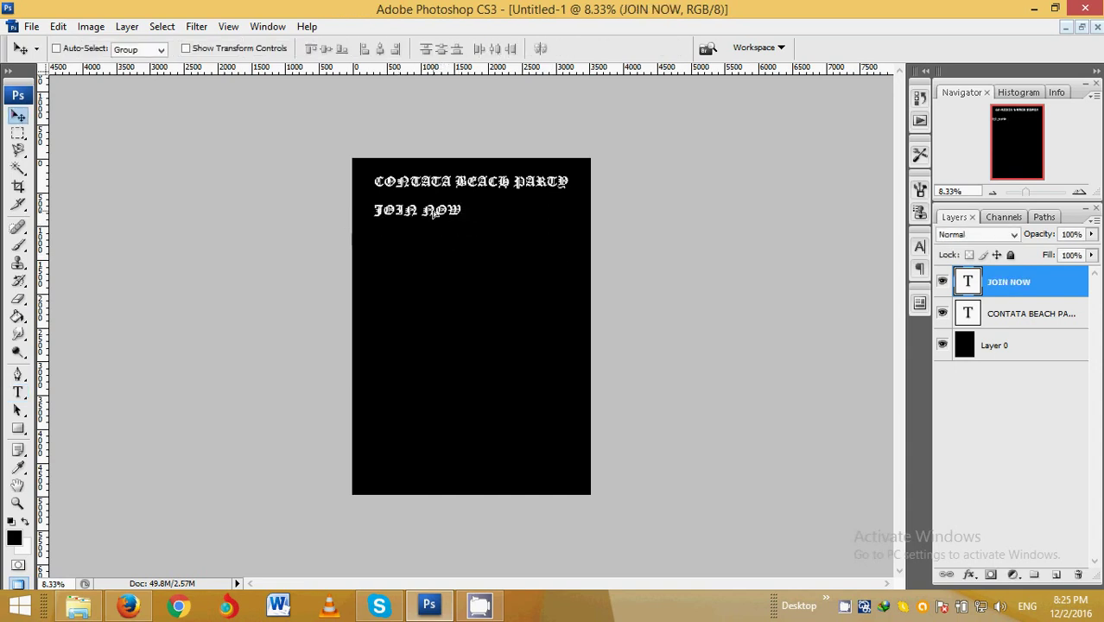
- Set JOIN NOW in Showcard Gothic and shift it slightly left
{"action": "left_click", "coordinate": [920, 251]}
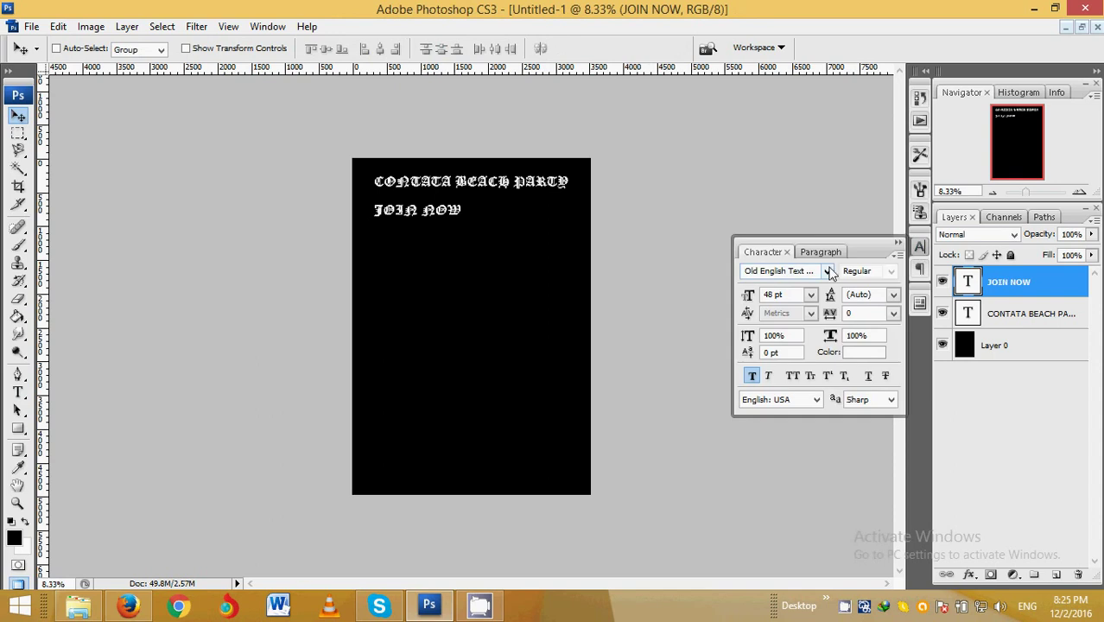
{"action": "left_click", "coordinate": [826, 272]}
{"action": "left_click", "coordinate": [821, 285]}
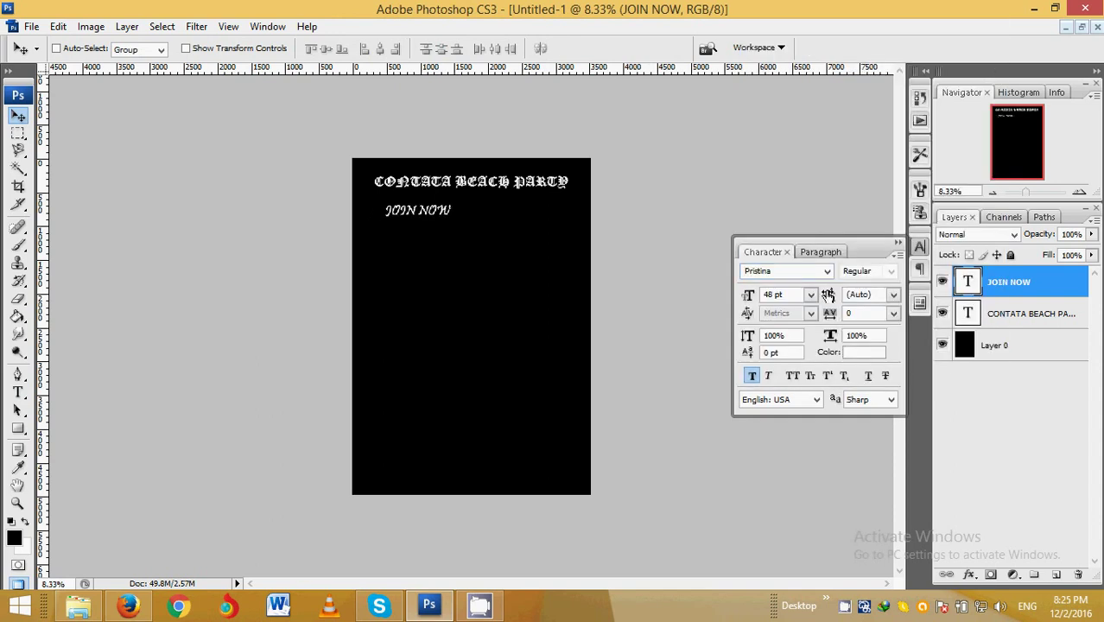
{"action": "left_click", "coordinate": [826, 271]}
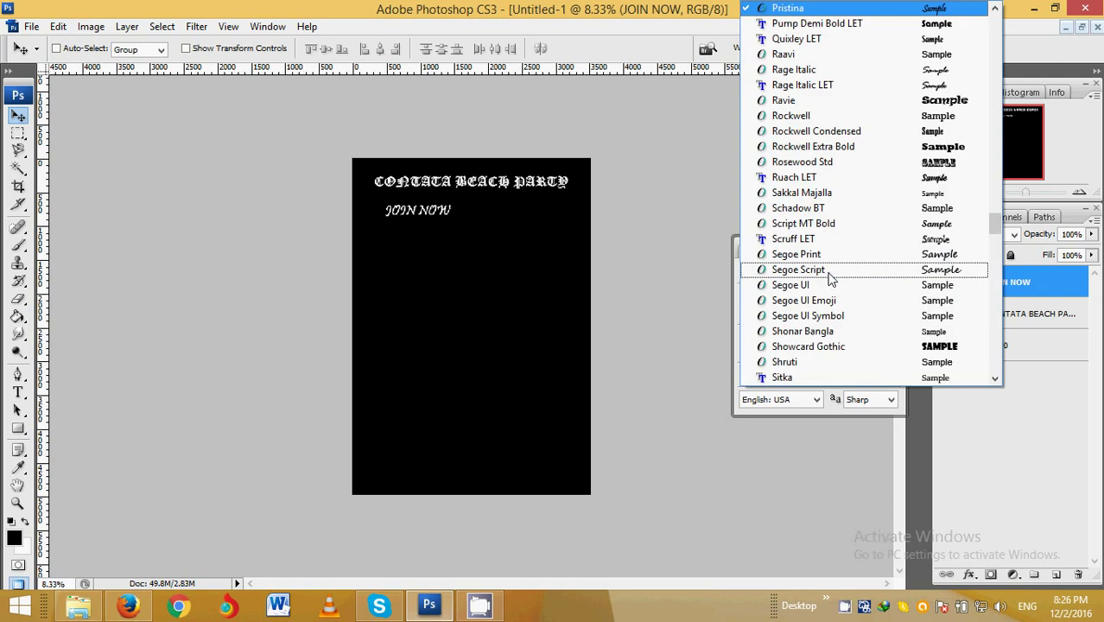
{"action": "left_click", "coordinate": [856, 346]}
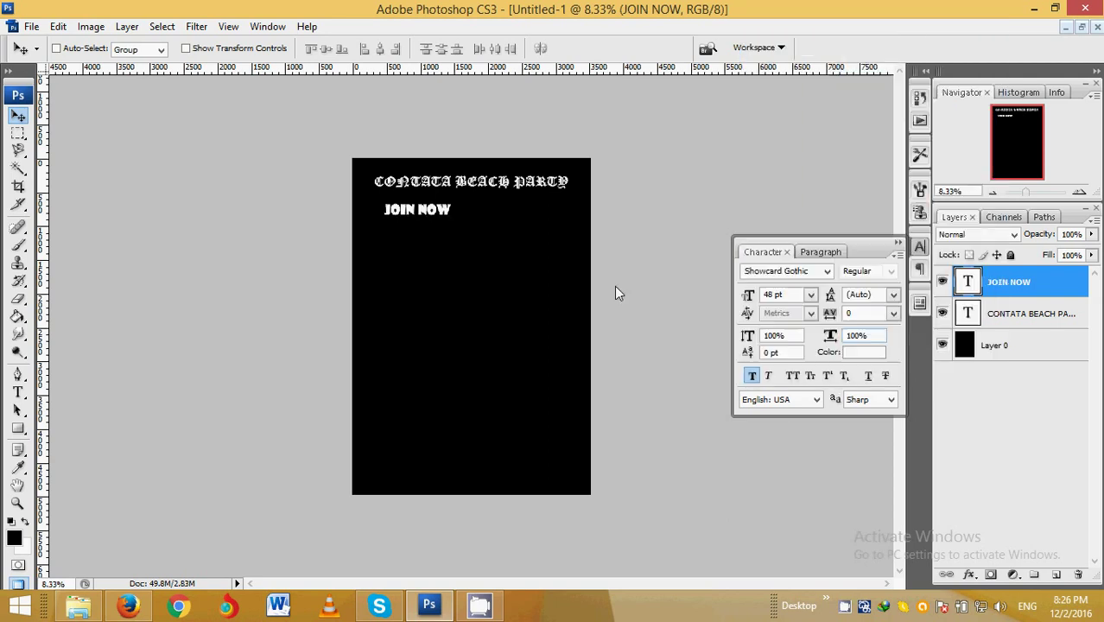
{"action": "mouse_move", "coordinate": [436, 209]}
{"action": "left_mouse_down"}
{"action": "mouse_move", "coordinate": [418, 208]}
{"action": "mouse_move", "coordinate": [427, 212]}
{"action": "left_mouse_up"}
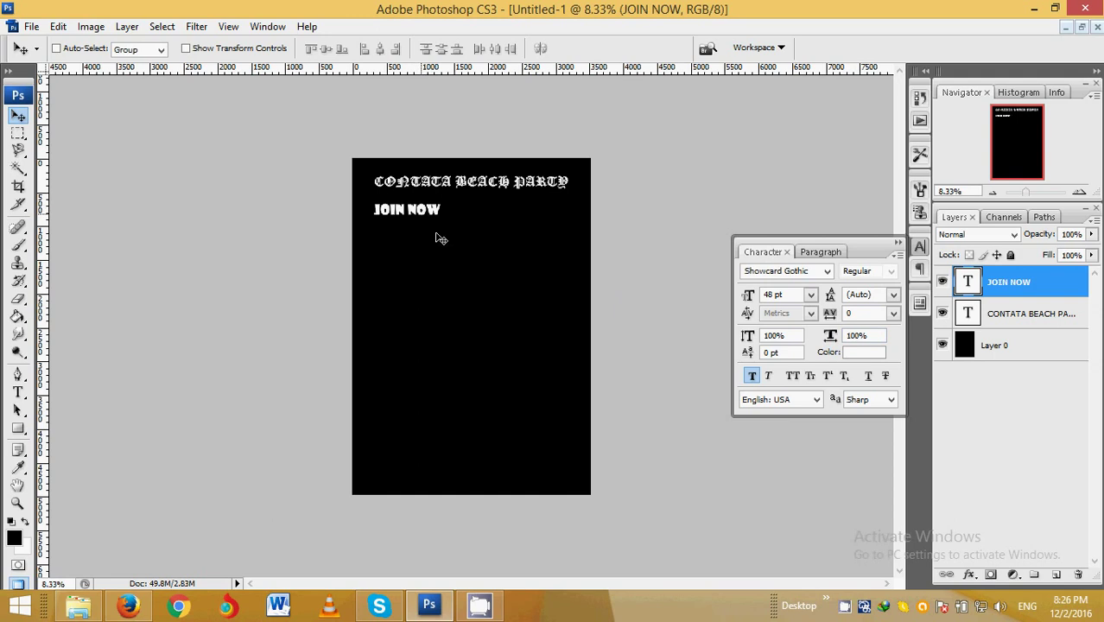
{"action": "left_click", "coordinate": [58, 27]}
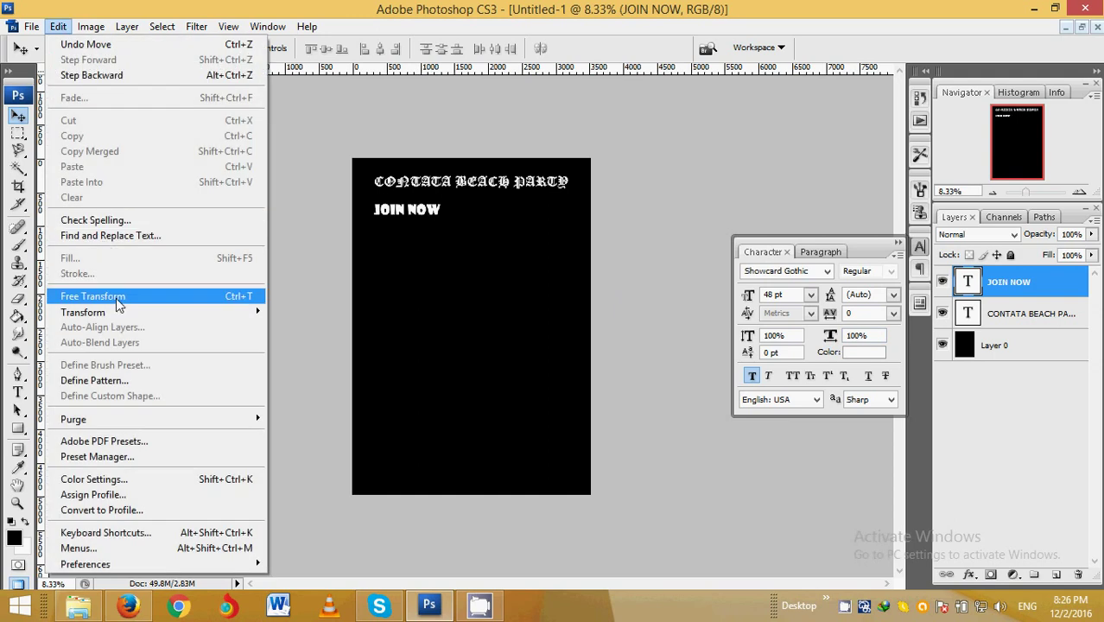
- Free-transform JOIN NOW to about 289% and nudge it up under the title
{"action": "left_click", "coordinate": [92, 296]}
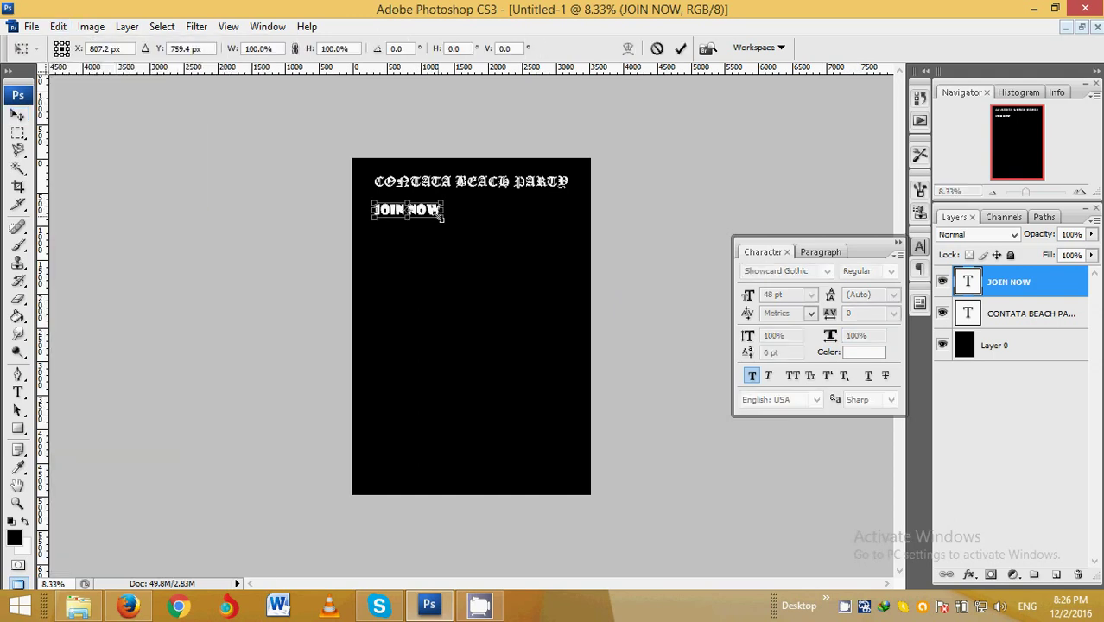
{"action": "left_click_drag", "start_coordinate": [441, 219], "coordinate": [550, 305]}
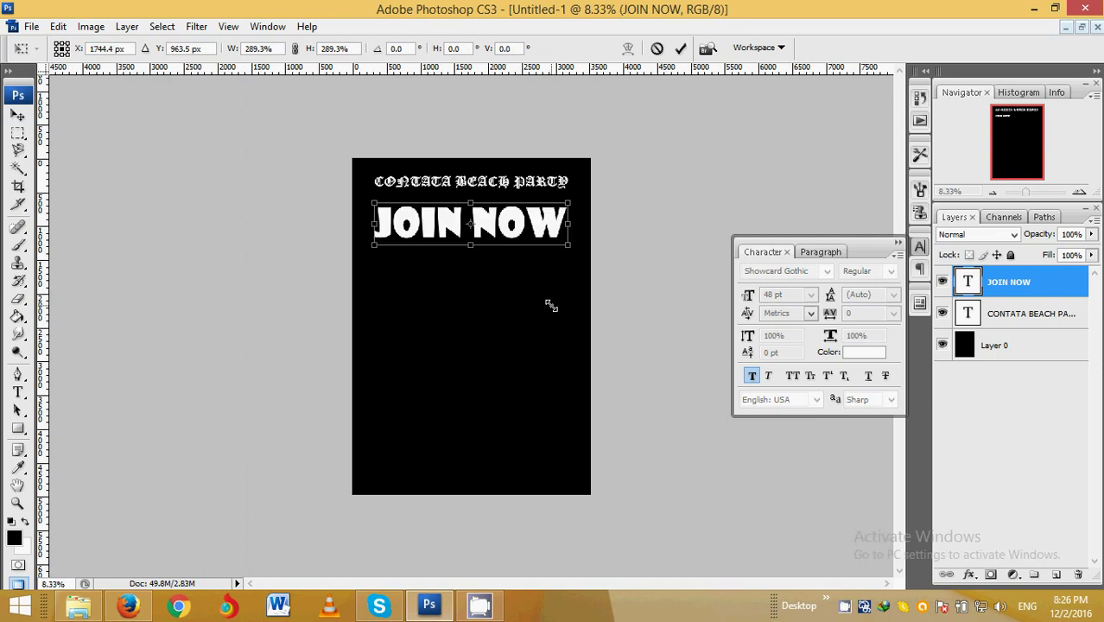
{"action": "left_click", "coordinate": [681, 49]}
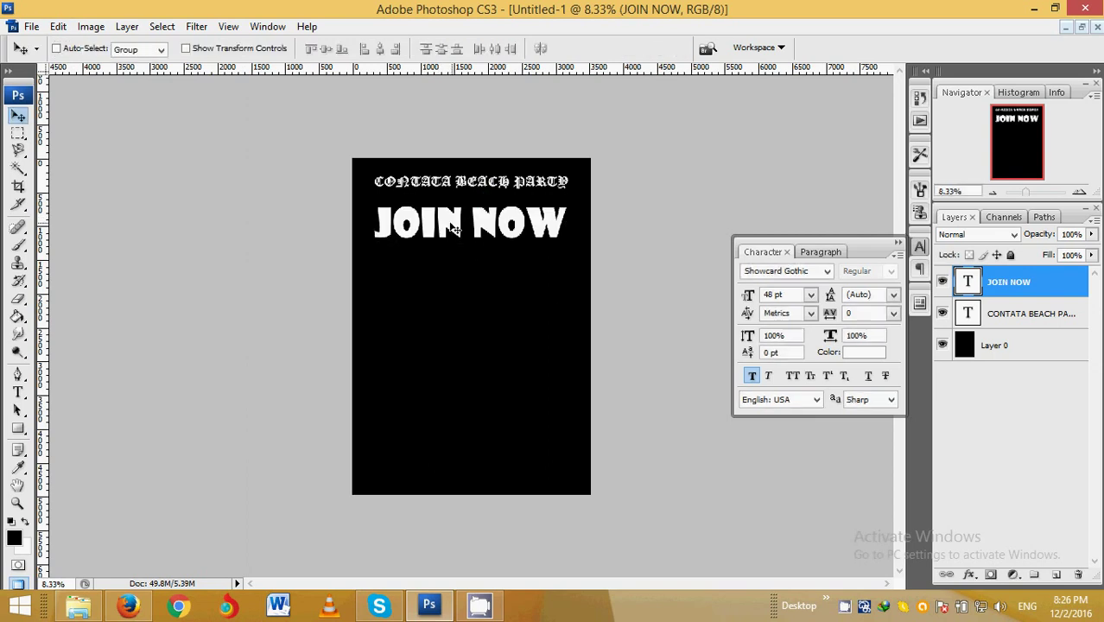
{"action": "left_click_drag", "start_coordinate": [454, 229], "coordinate": [454, 223]}
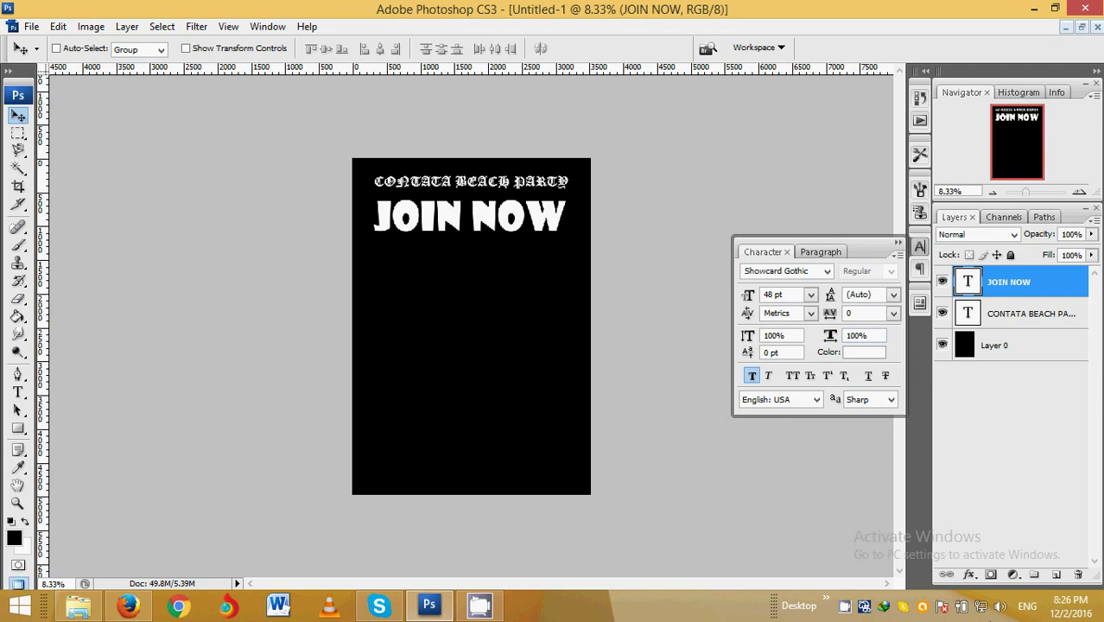
- Add a Violet, Orange gradient overlay to the JOIN NOW layer
{"action": "left_click", "coordinate": [970, 574]}
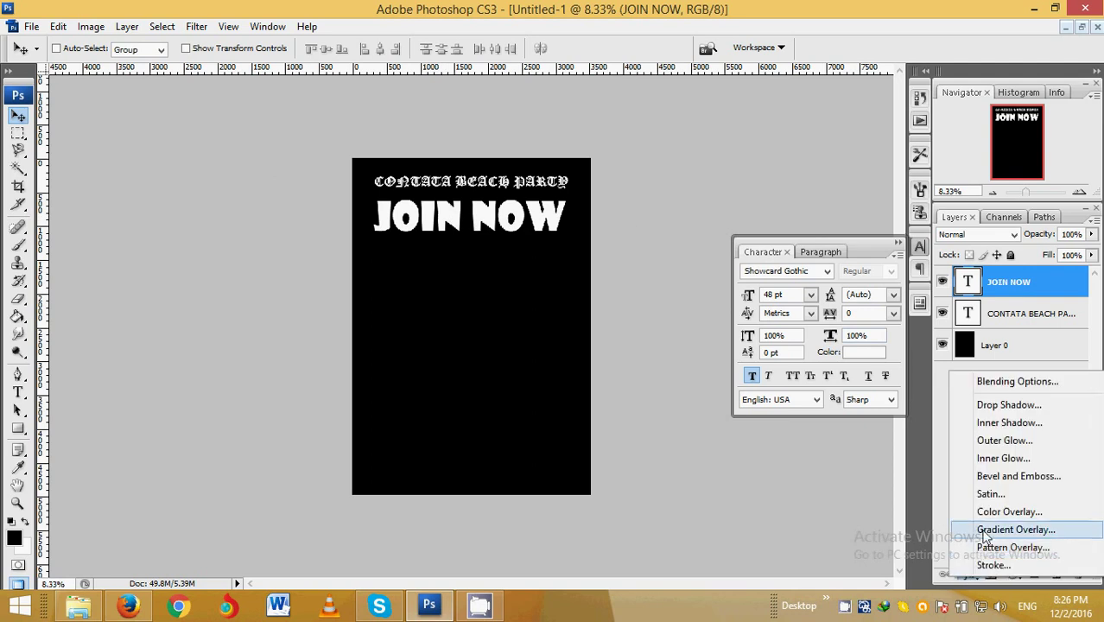
{"action": "left_click", "coordinate": [1003, 529]}
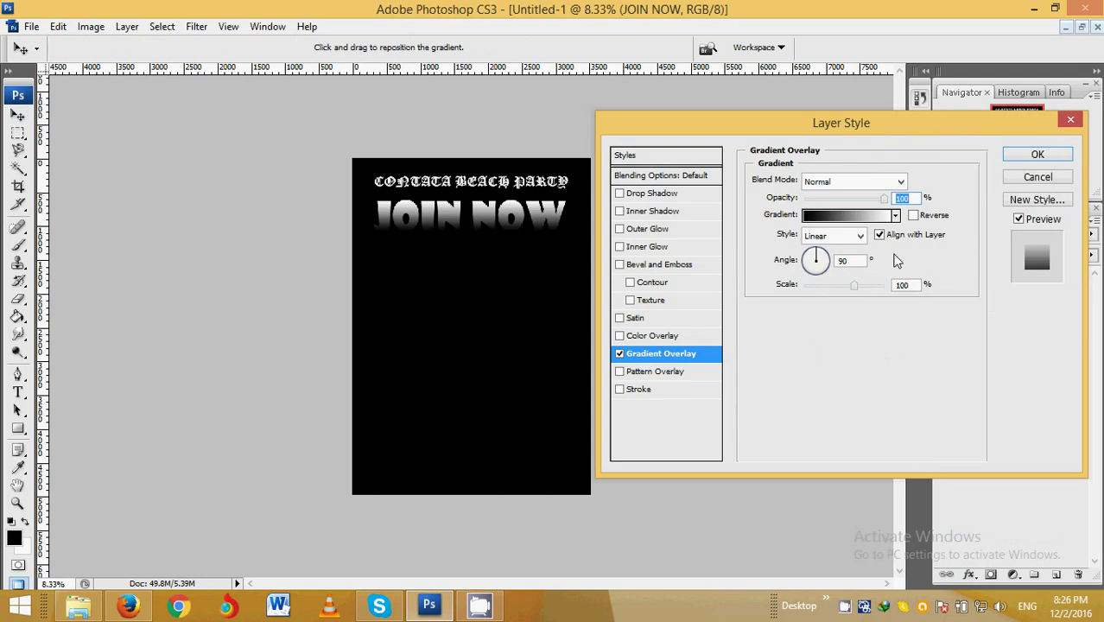
{"action": "left_click", "coordinate": [845, 212]}
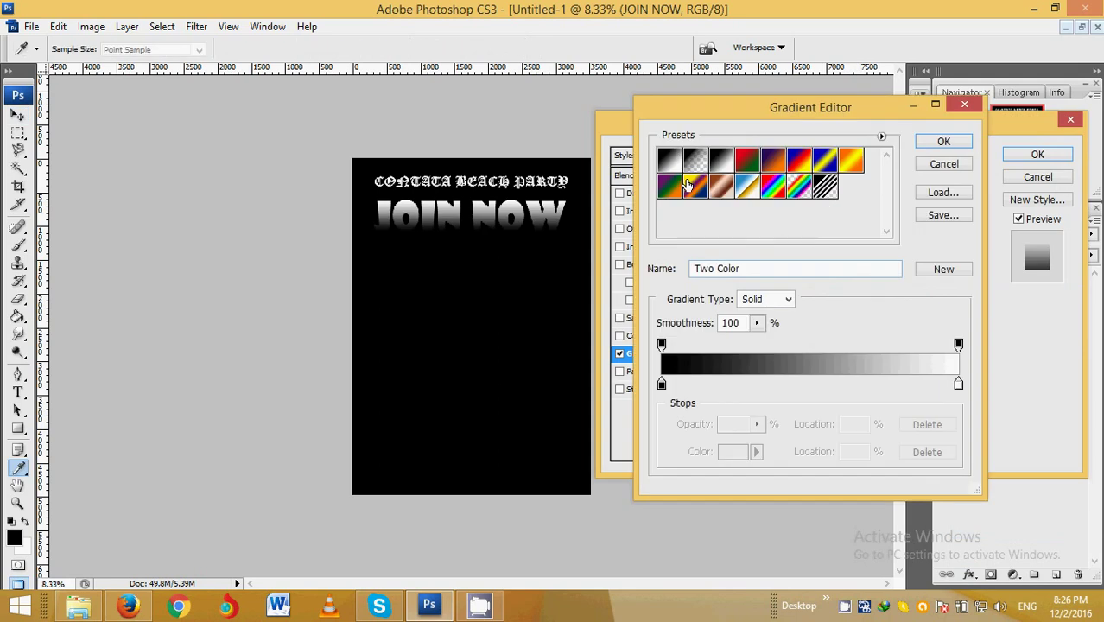
{"action": "left_click", "coordinate": [722, 185]}
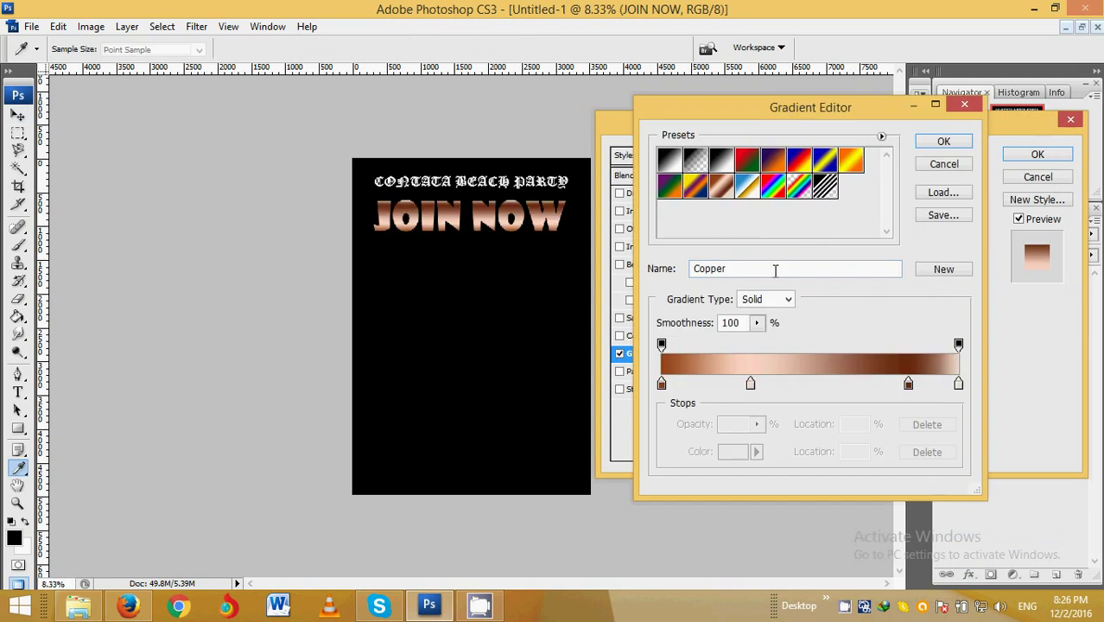
{"action": "left_click", "coordinate": [777, 165]}
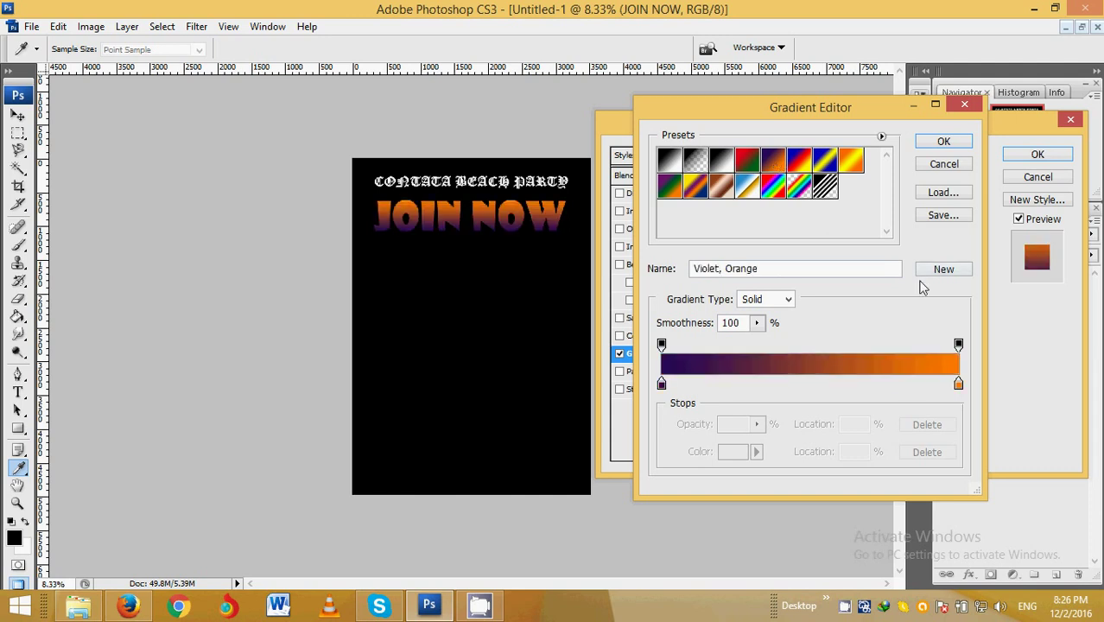
{"action": "left_click", "coordinate": [945, 142]}
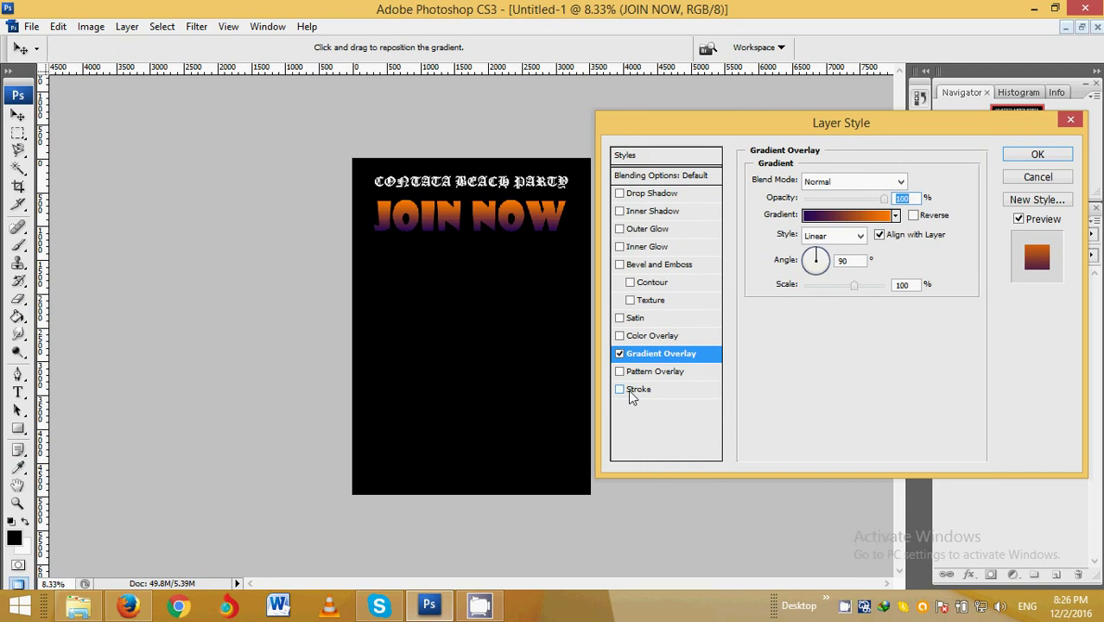
- Add a white 10 px stroke outline and apply both layer effects
{"action": "left_click", "coordinate": [630, 392]}
{"action": "left_click", "coordinate": [790, 283]}
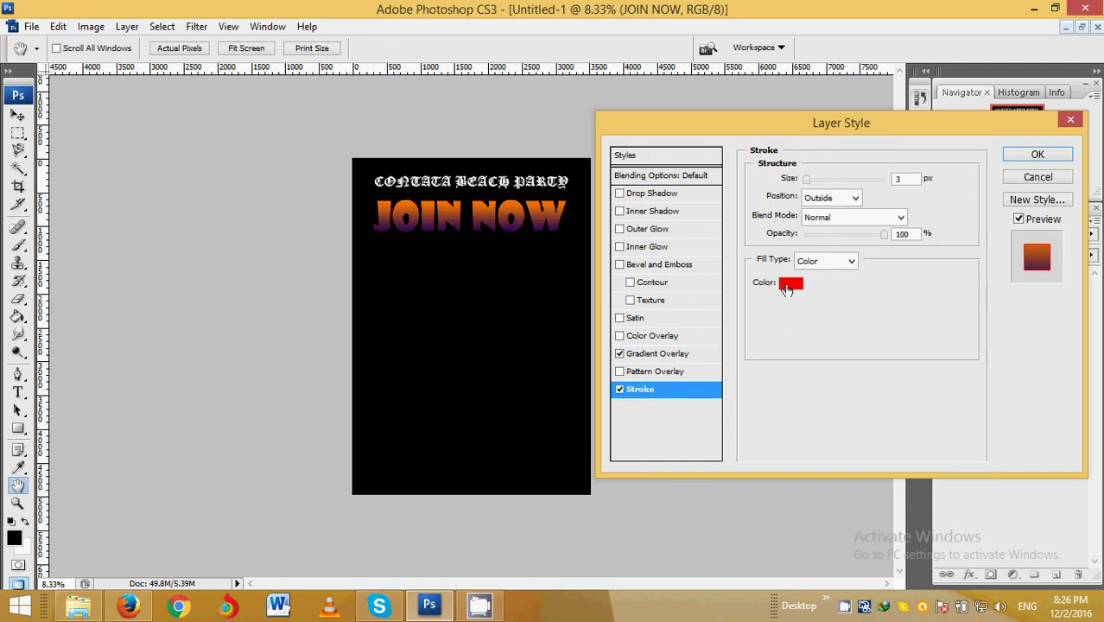
{"action": "left_click_drag", "start_coordinate": [731, 301], "coordinate": [619, 152]}
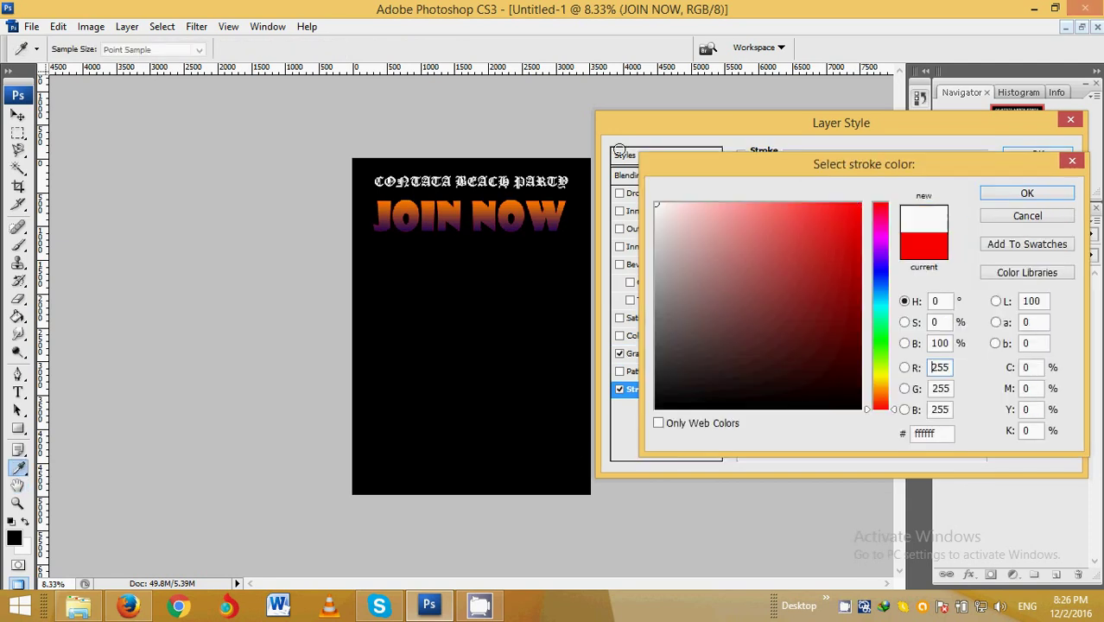
{"action": "left_click", "coordinate": [1028, 193]}
{"action": "left_click_drag", "start_coordinate": [807, 179], "coordinate": [820, 184]}
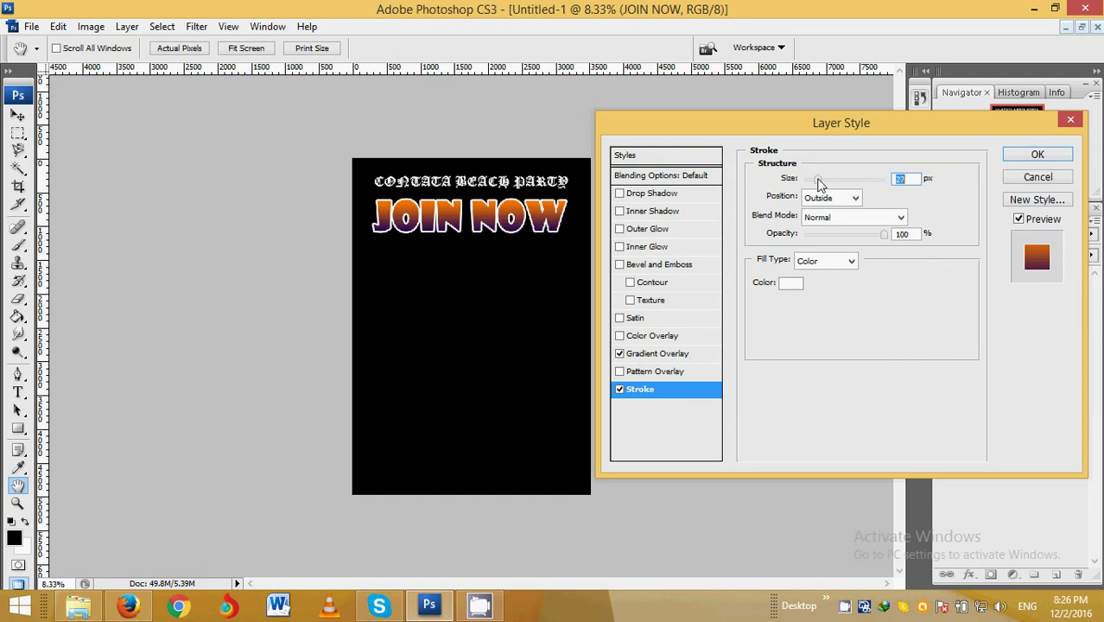
{"action": "left_click", "coordinate": [1034, 156]}
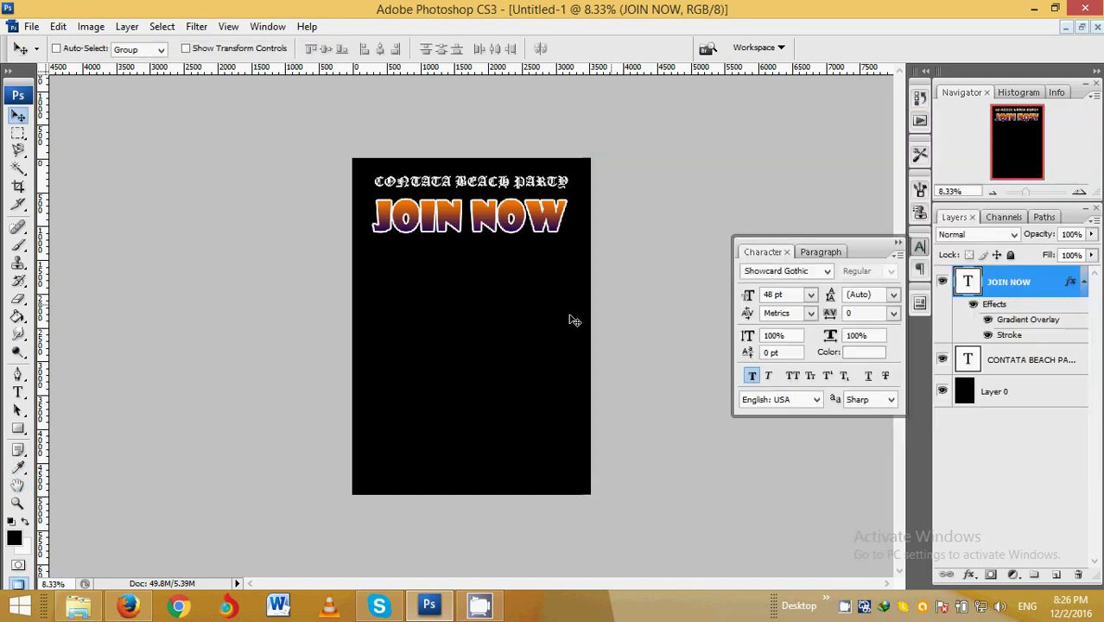
- Place an image from E:\wallpapers\Image Collection\New folder10 girls, selecting girl-1019292_1920.jpg
{"action": "left_click", "coordinate": [920, 248]}
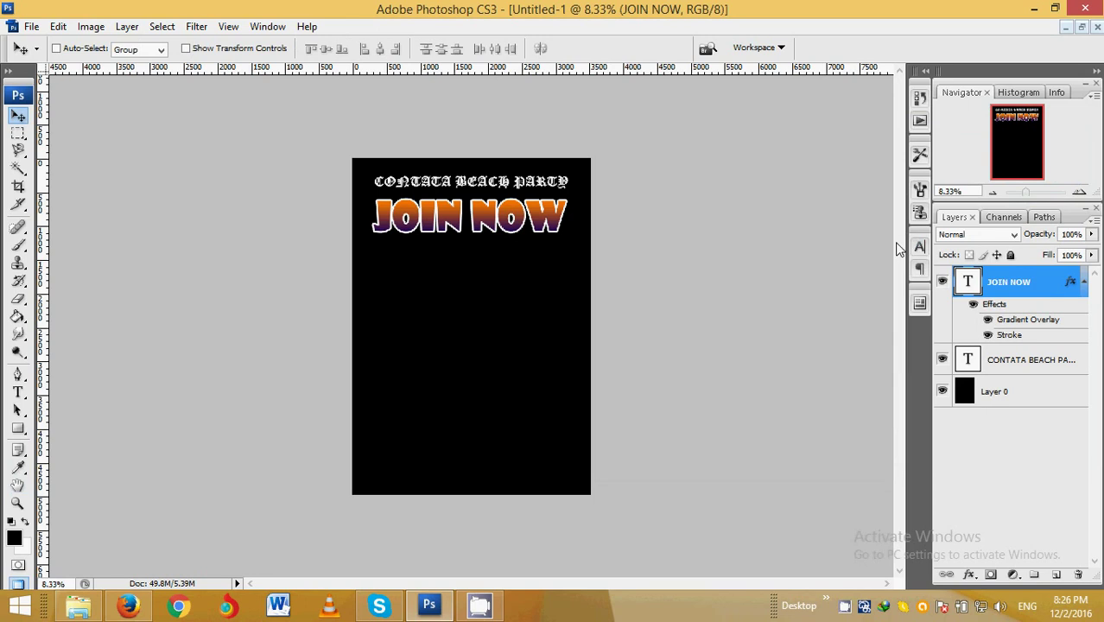
{"action": "left_click", "coordinate": [31, 27]}
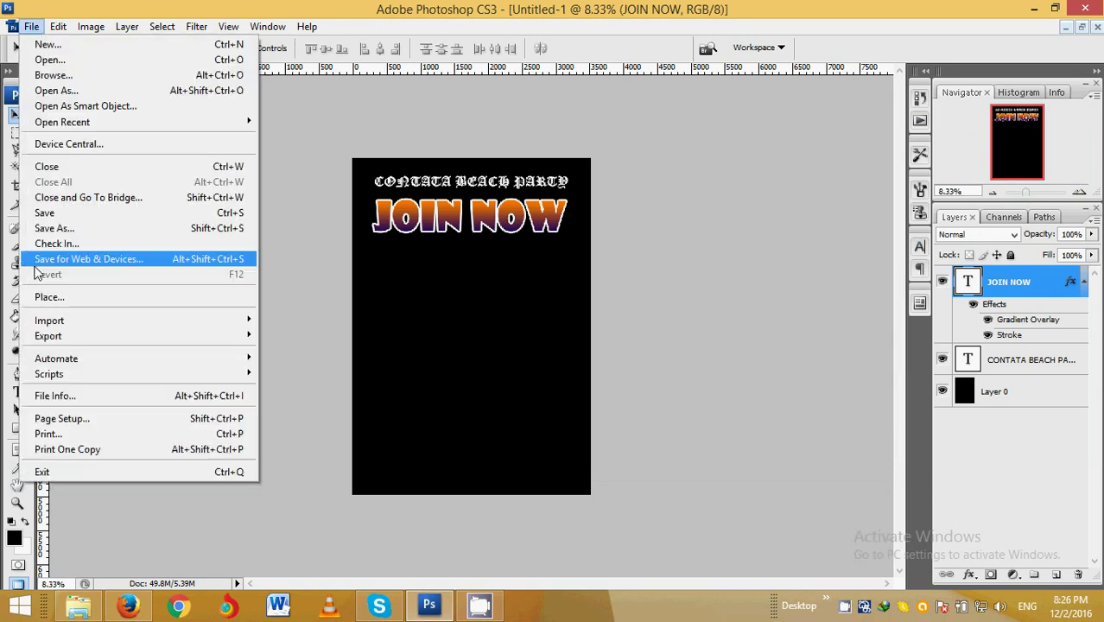
{"action": "left_click", "coordinate": [49, 298]}
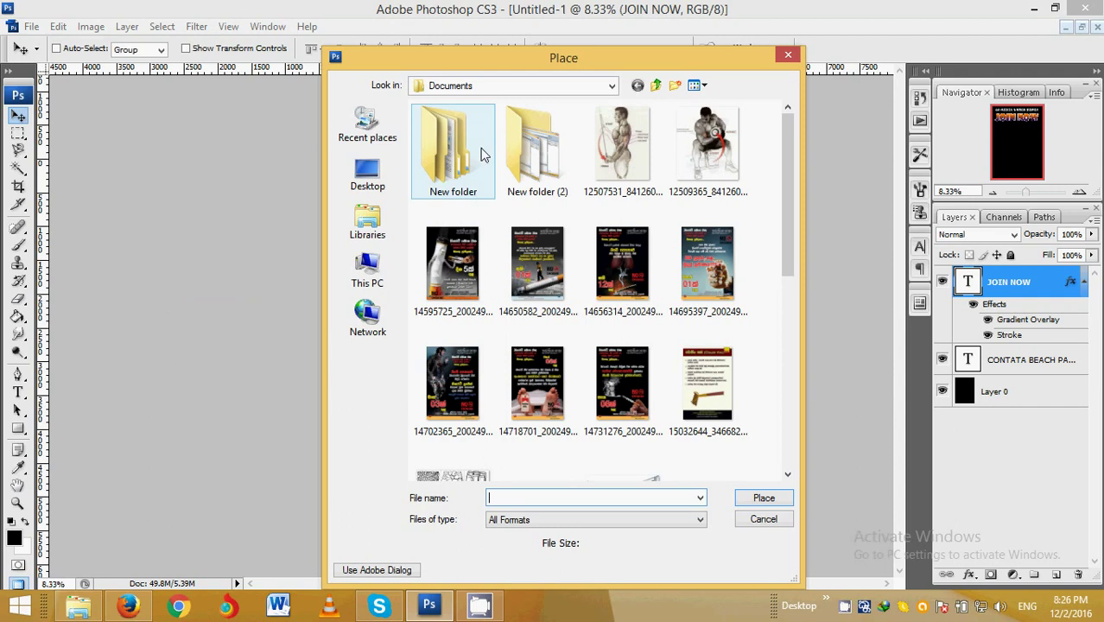
{"action": "left_click", "coordinate": [380, 283]}
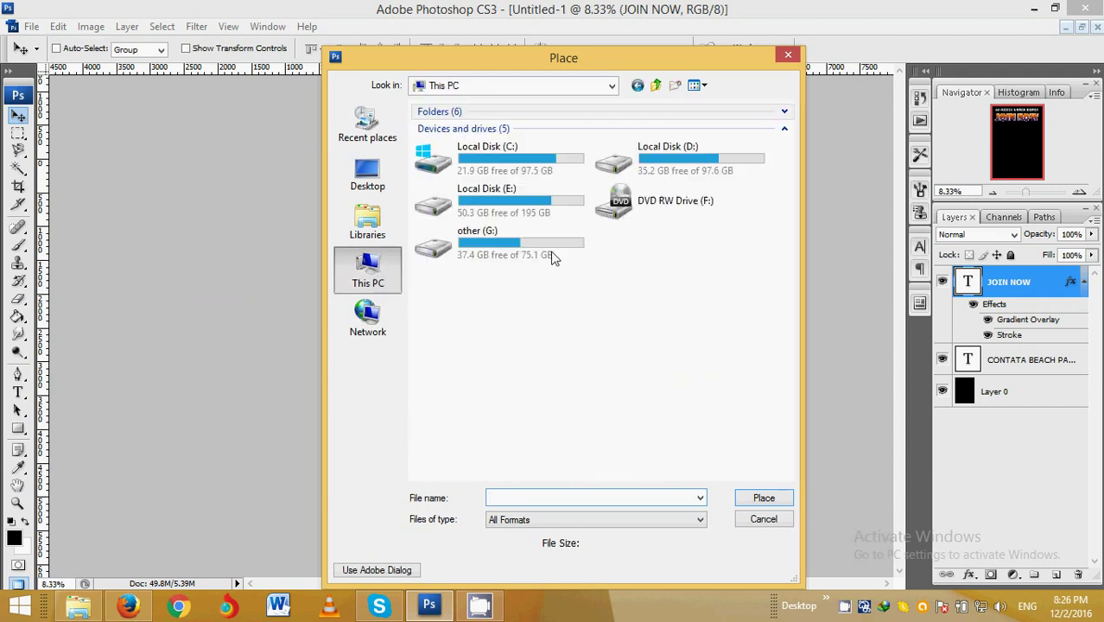
{"action": "double_click", "coordinate": [464, 214]}
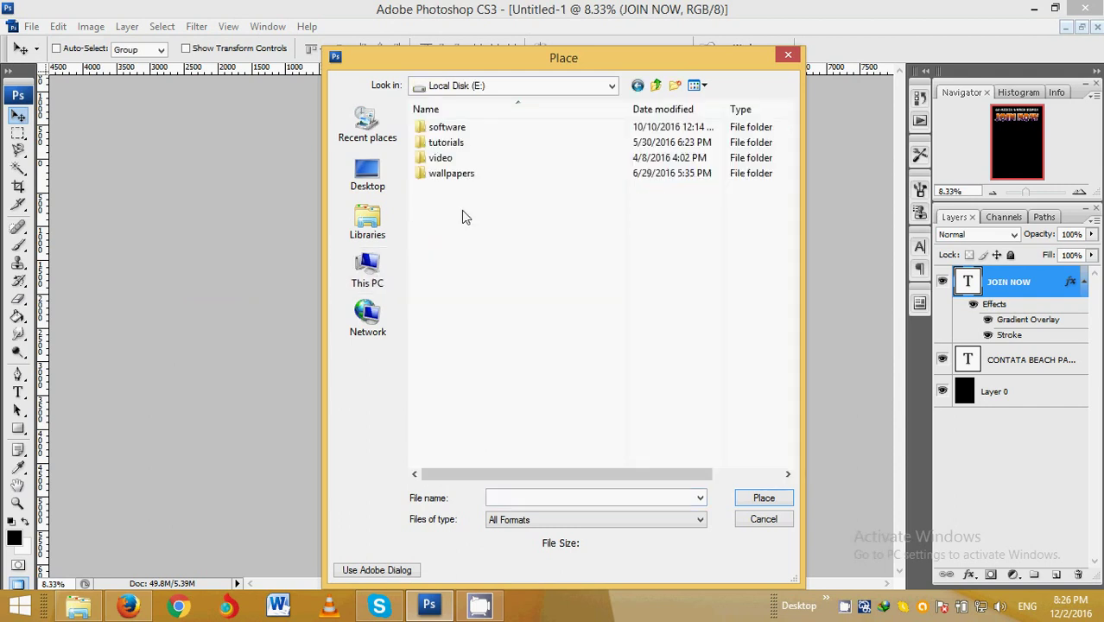
{"action": "double_click", "coordinate": [464, 175]}
{"action": "double_click", "coordinate": [462, 175]}
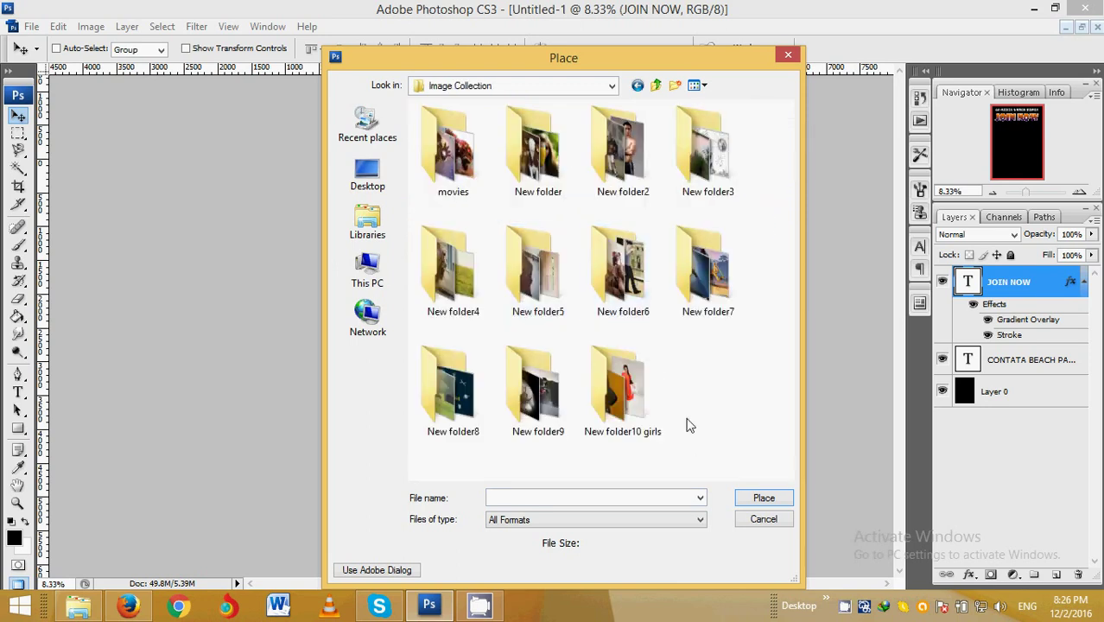
{"action": "double_click", "coordinate": [617, 392]}
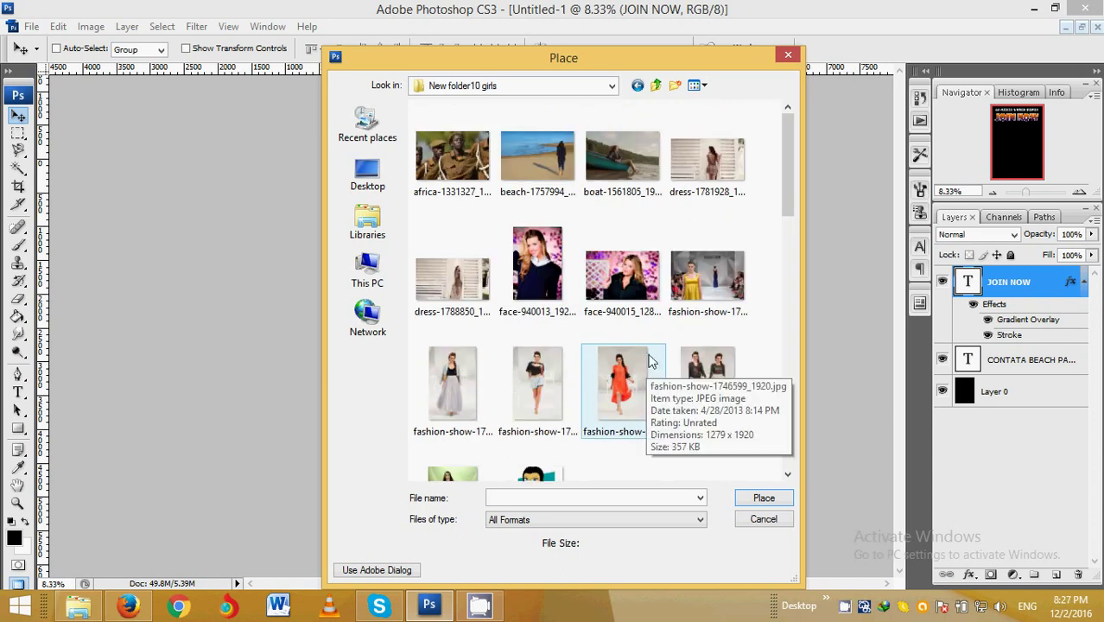
{"action": "scroll", "coordinate": [642, 363], "scroll_direction": "down", "scroll_amount": 2}
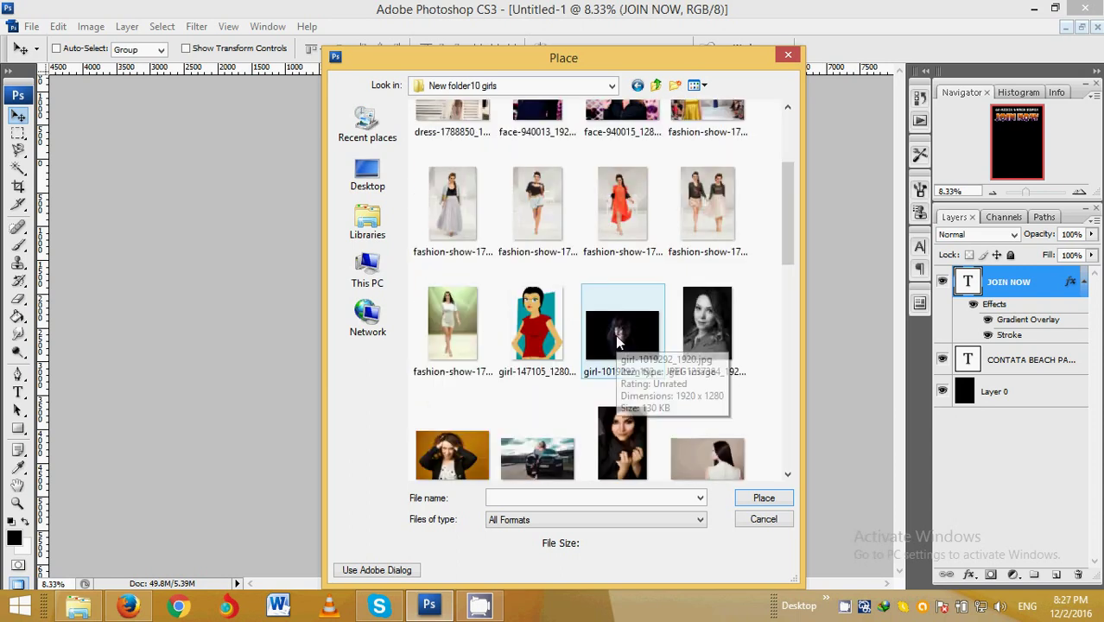
{"action": "left_click", "coordinate": [631, 376]}
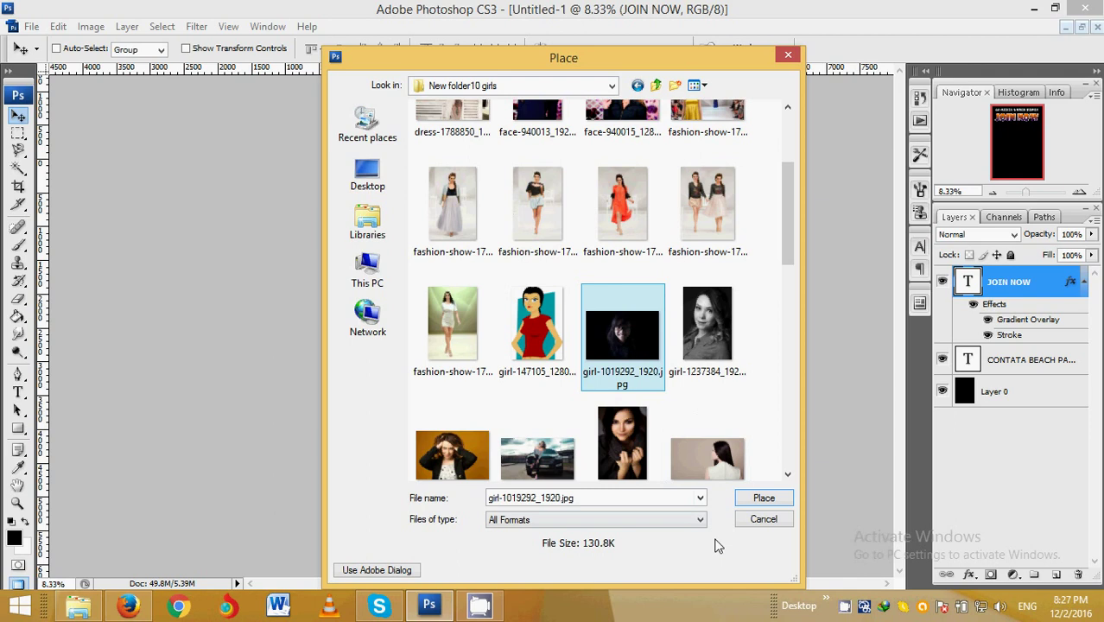
- Place girl-1019292_1920.jpg, enlarge and centre it beneath JOIN NOW, and commit
{"action": "left_click", "coordinate": [760, 499]}
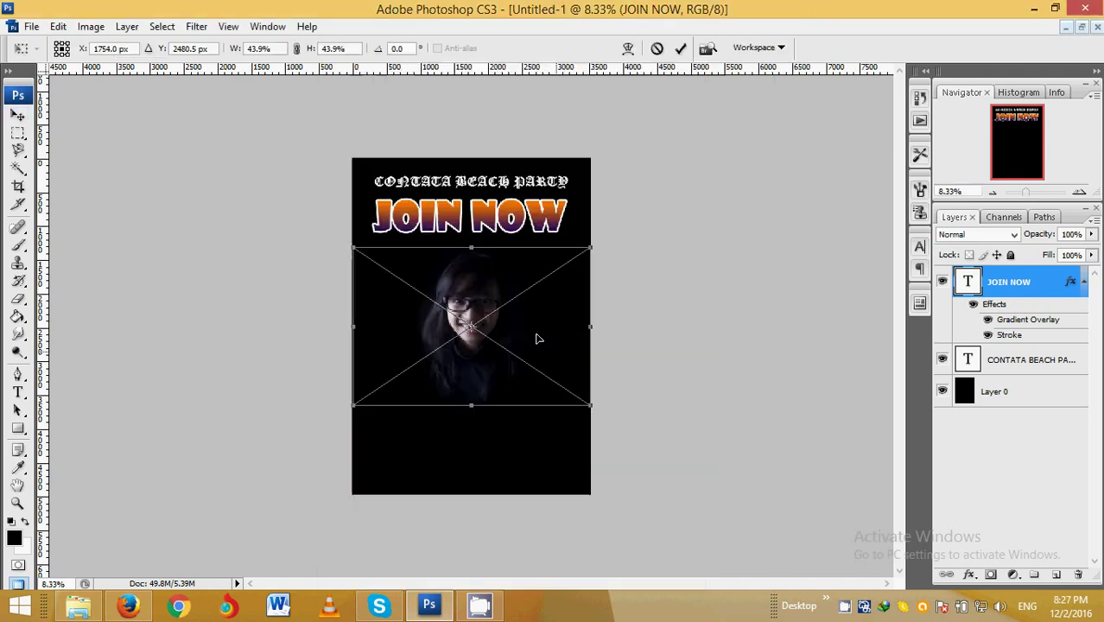
{"action": "left_click_drag", "start_coordinate": [478, 382], "coordinate": [474, 377]}
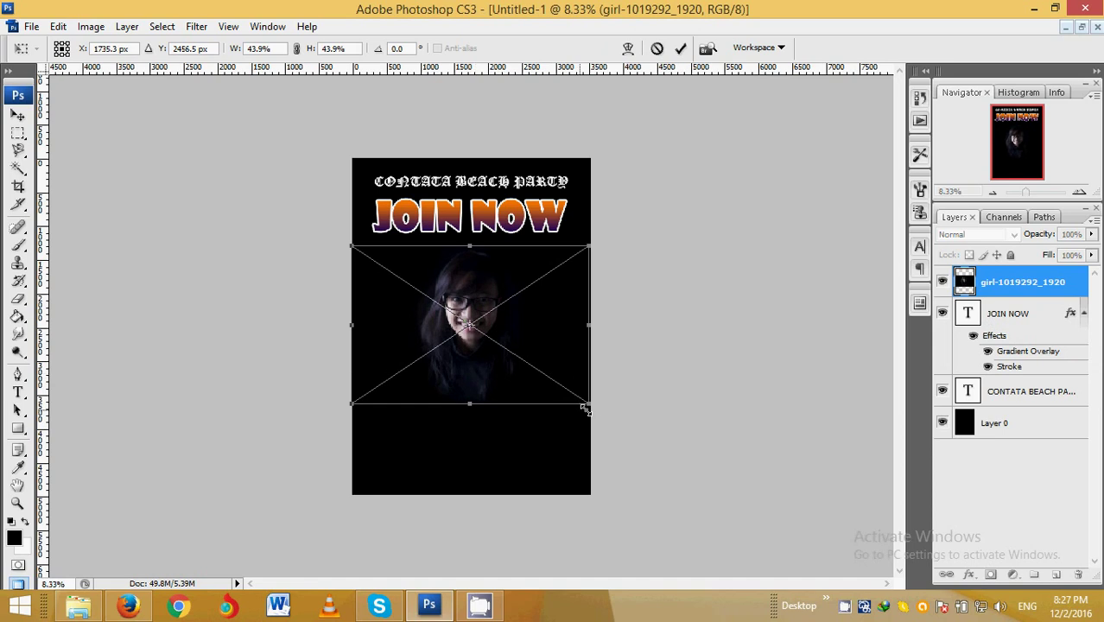
{"action": "left_click_drag", "start_coordinate": [589, 404], "coordinate": [711, 496]}
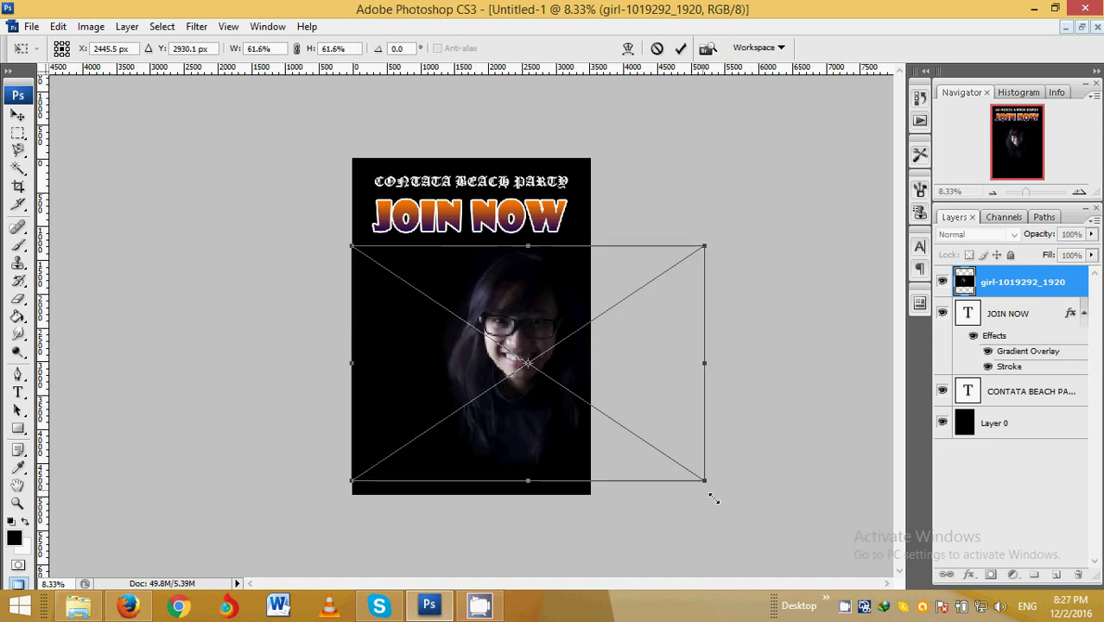
{"action": "mouse_move", "coordinate": [505, 424]}
{"action": "left_mouse_down"}
{"action": "mouse_move", "coordinate": [474, 418]}
{"action": "mouse_move", "coordinate": [446, 429]}
{"action": "left_mouse_up"}
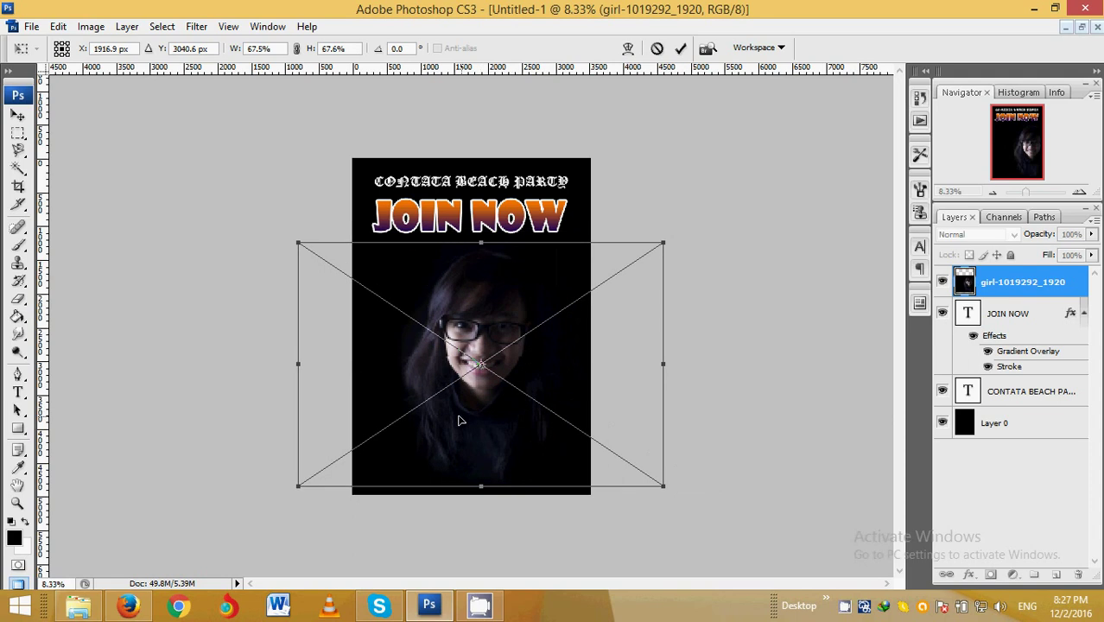
{"action": "left_click", "coordinate": [681, 48]}
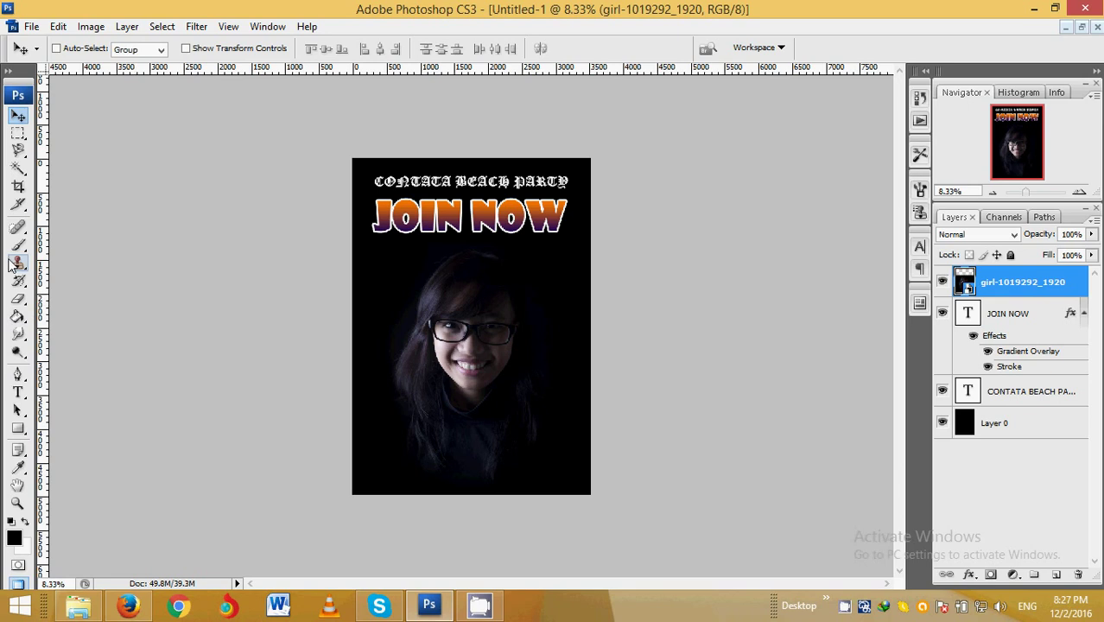
{"action": "left_click", "coordinate": [21, 427]}
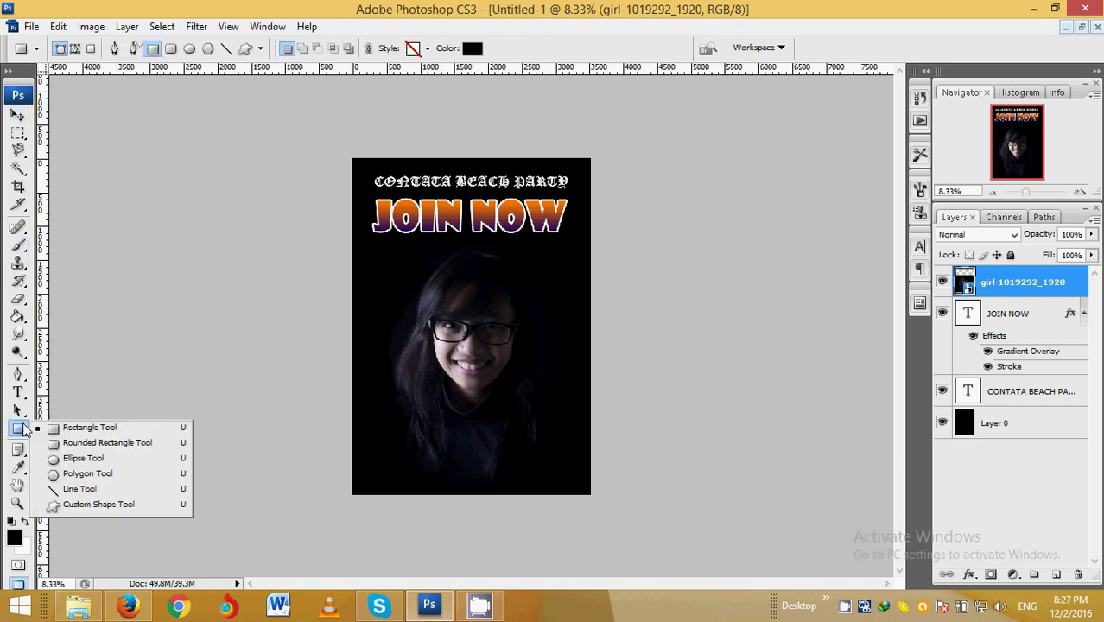
{"action": "left_click", "coordinate": [86, 459]}
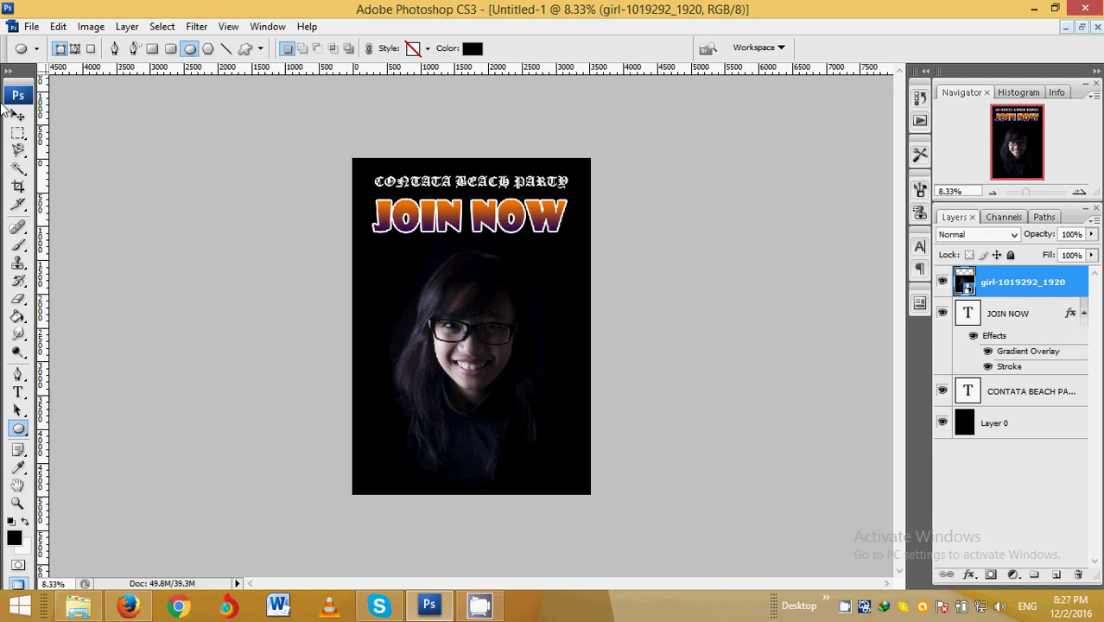
{"action": "key", "text": "v"}
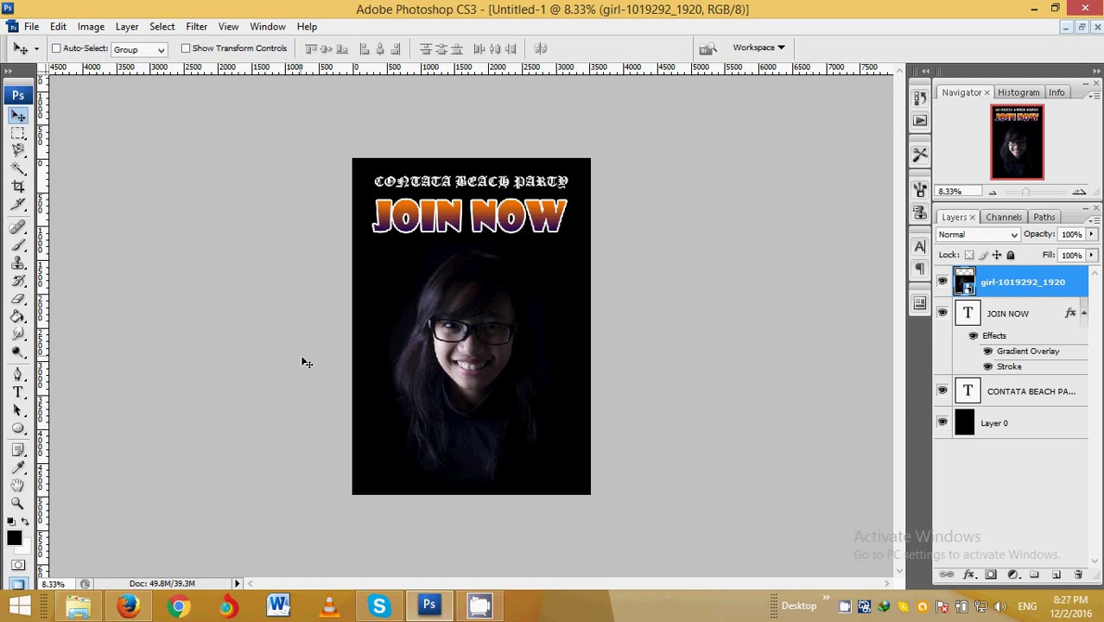
- Add a new CallNow text line in the poster's lower part
{"action": "left_click", "coordinate": [17, 392]}
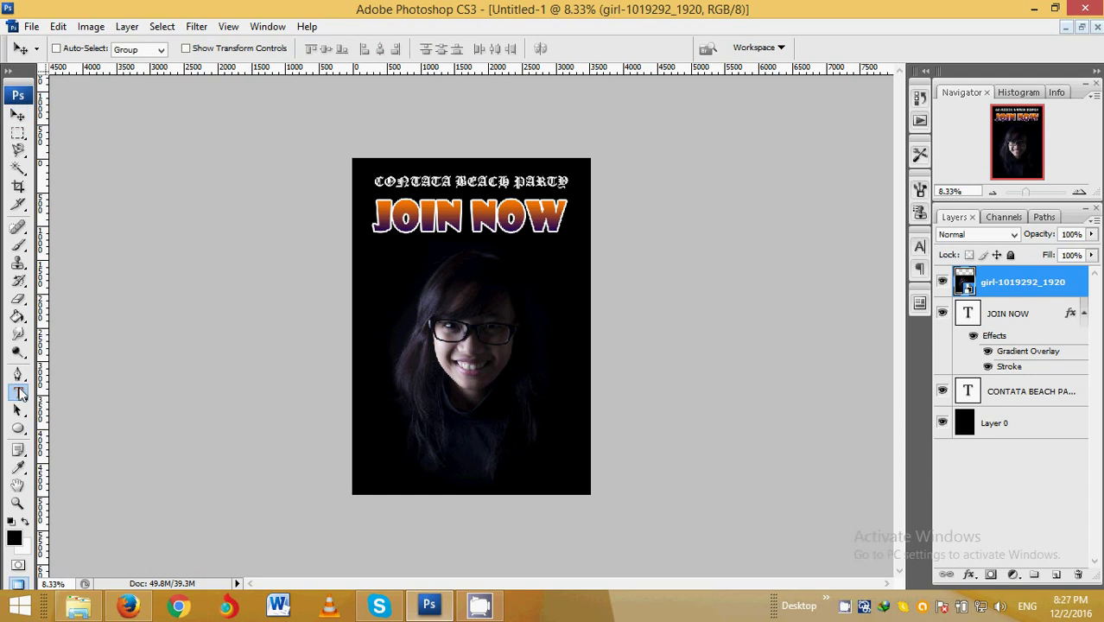
{"action": "left_click", "coordinate": [376, 449]}
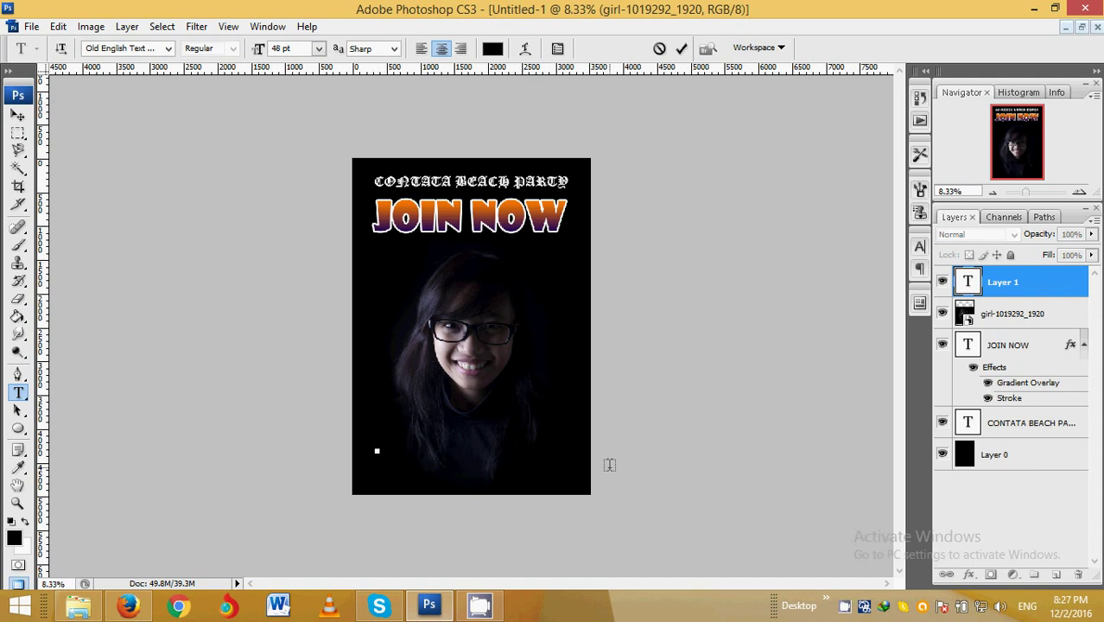
{"action": "type", "text": "Par"}
{"action": "type", "text": "ty"}
{"action": "left_click", "coordinate": [18, 115]}
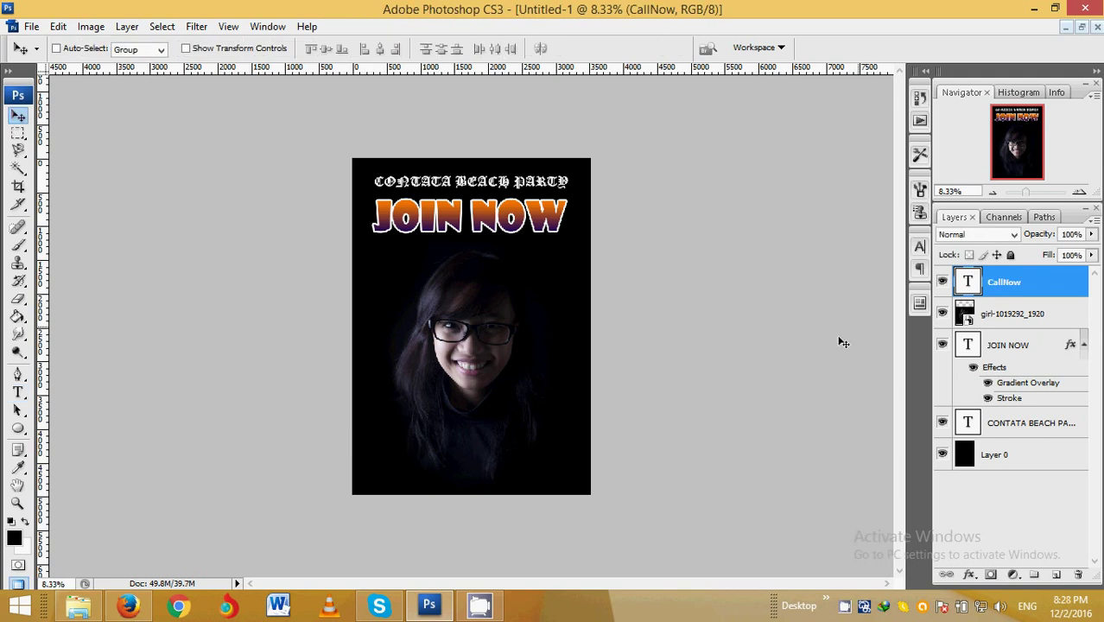
- Make CallNow pink in Pump Demi Bold LET and move it to the bottom-left corner
{"action": "left_click", "coordinate": [921, 248]}
{"action": "left_click", "coordinate": [863, 356]}
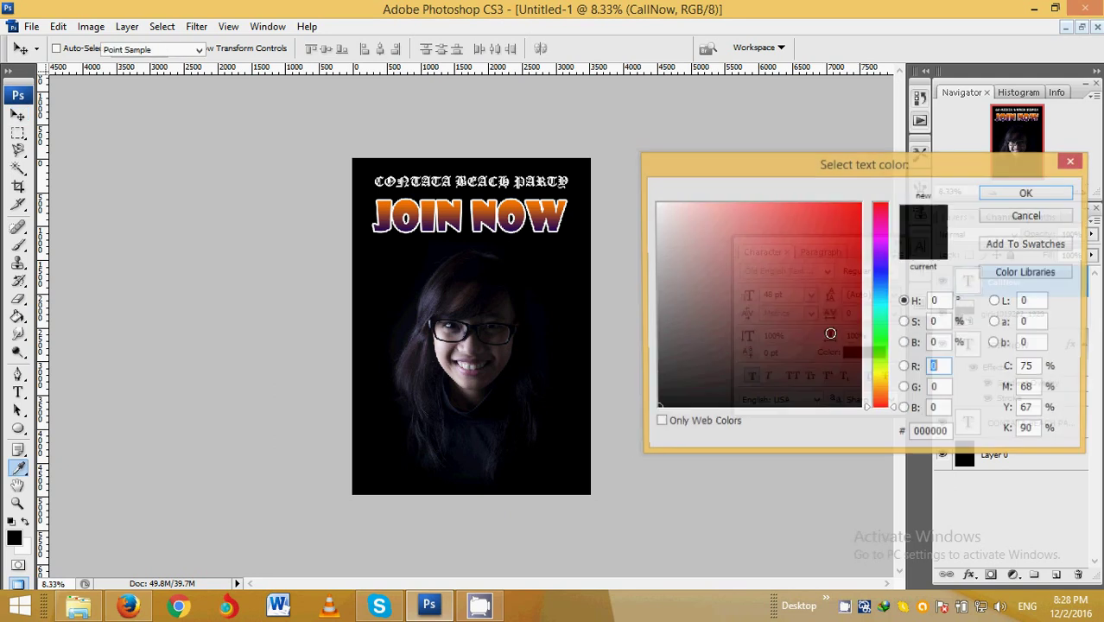
{"action": "left_click", "coordinate": [718, 229]}
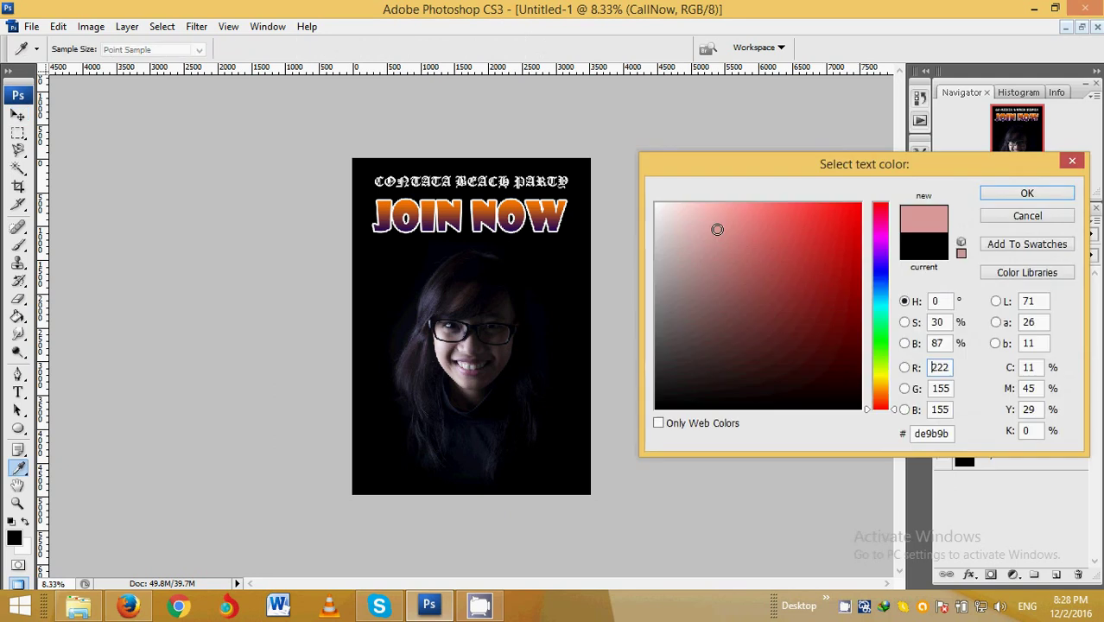
{"action": "left_click", "coordinate": [1025, 196]}
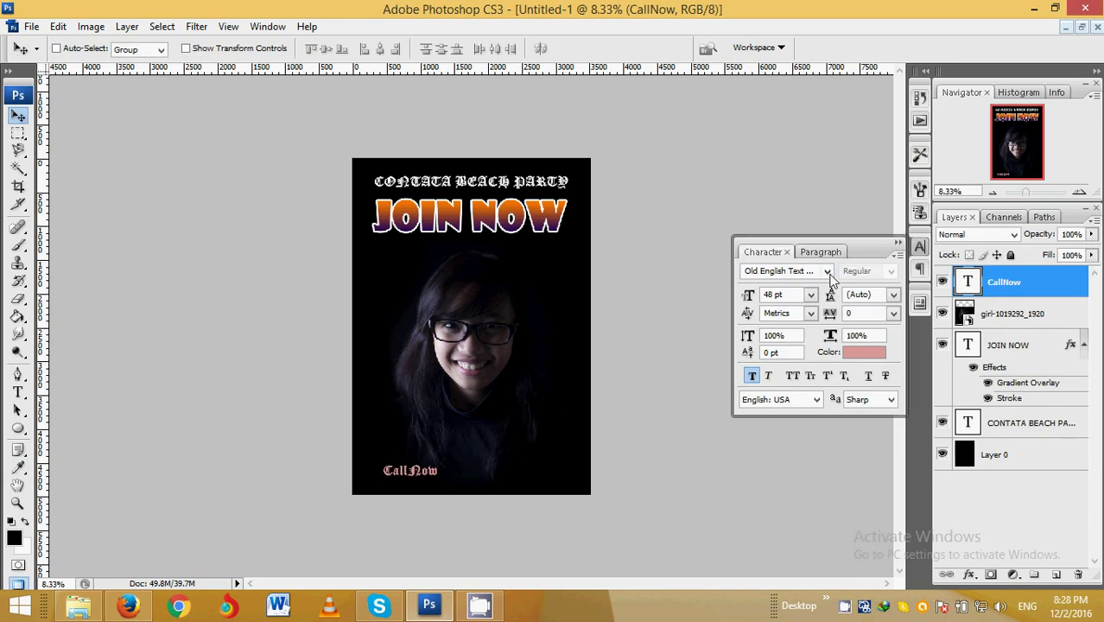
{"action": "left_click", "coordinate": [827, 271]}
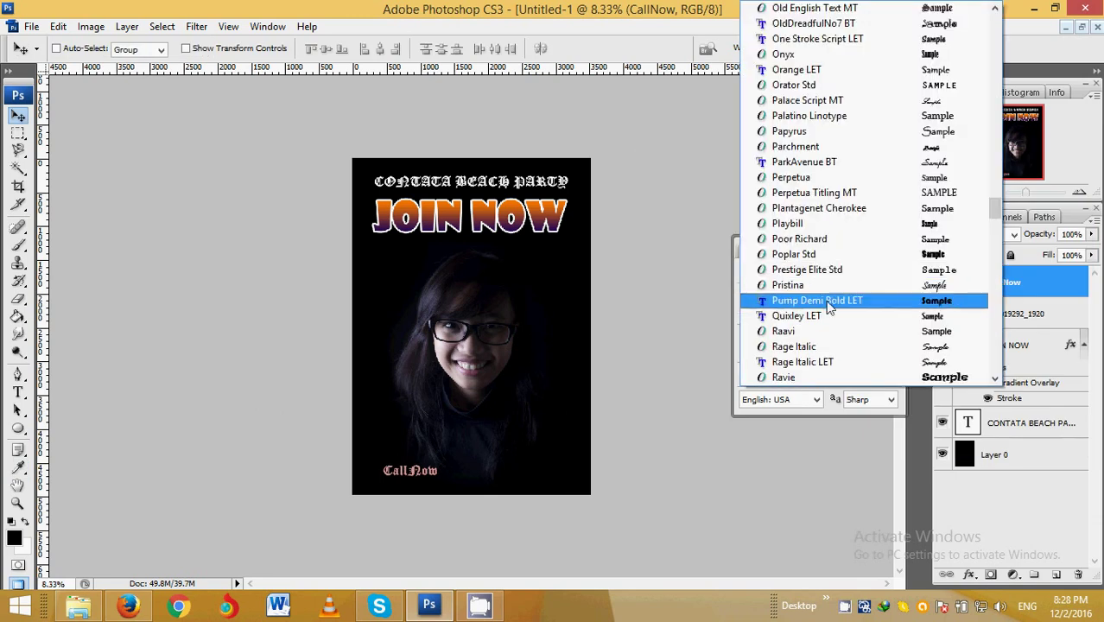
{"action": "left_click", "coordinate": [812, 298]}
{"action": "left_click_drag", "start_coordinate": [409, 471], "coordinate": [387, 482]}
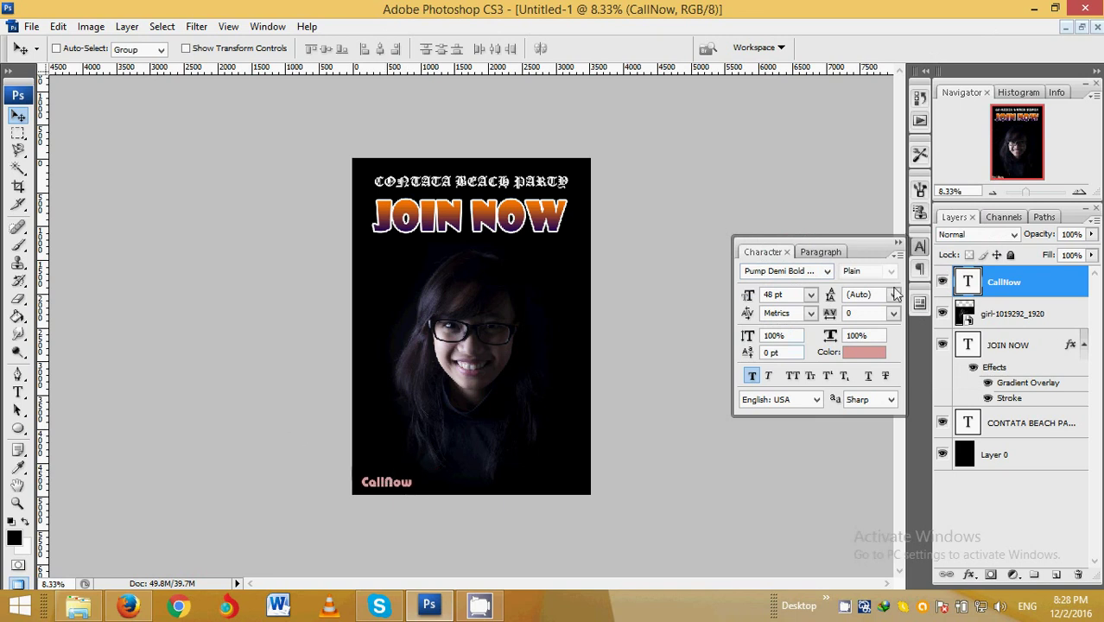
{"action": "left_click", "coordinate": [898, 243]}
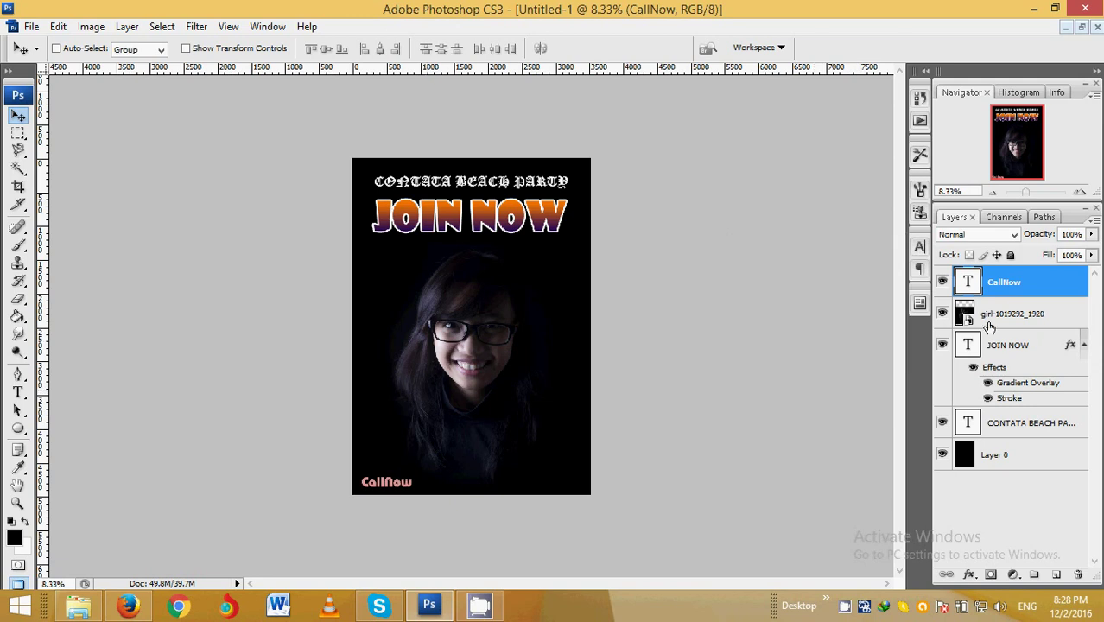
- Rasterize the girl-1019292_1920 smart object layer and add a white layer mask to it
{"action": "left_click", "coordinate": [1001, 318]}
{"action": "left_click", "coordinate": [90, 26]}
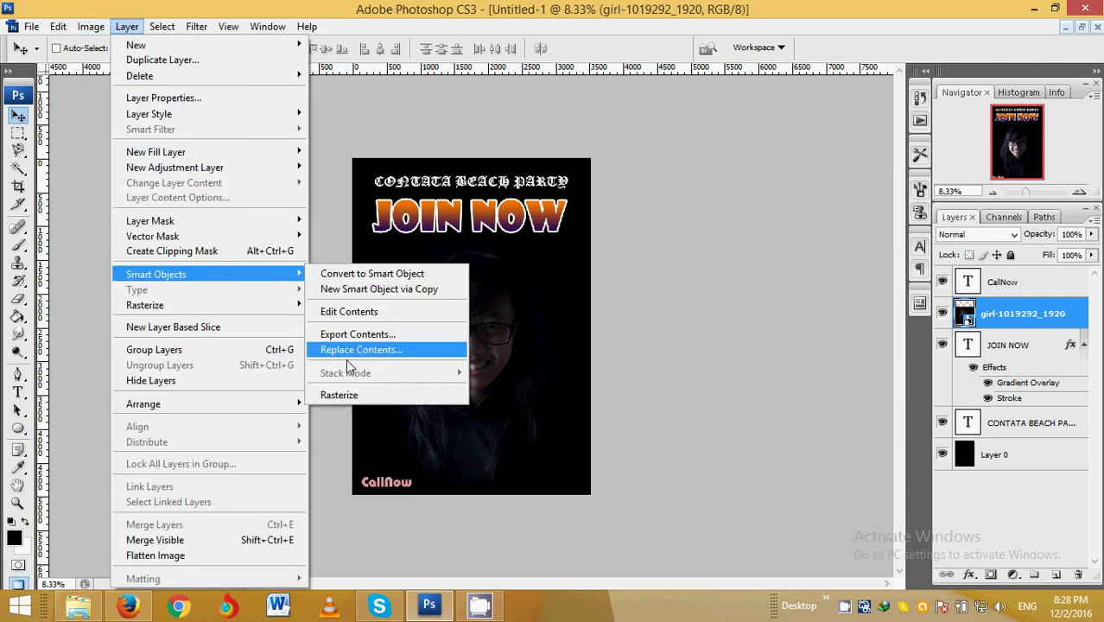
{"action": "left_click", "coordinate": [350, 396]}
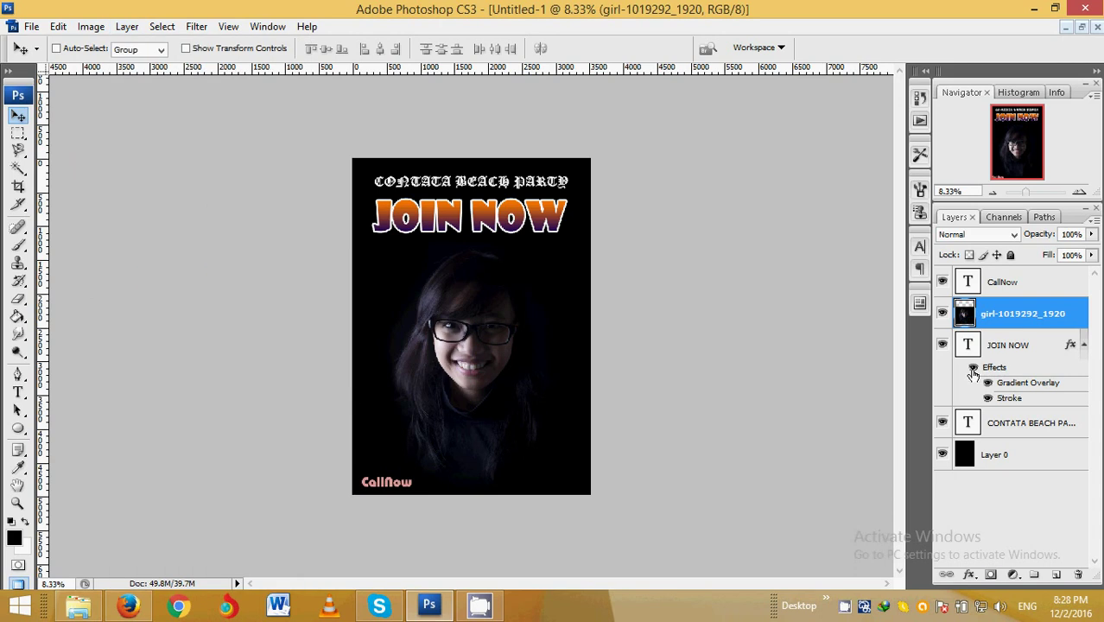
{"action": "left_click", "coordinate": [970, 575]}
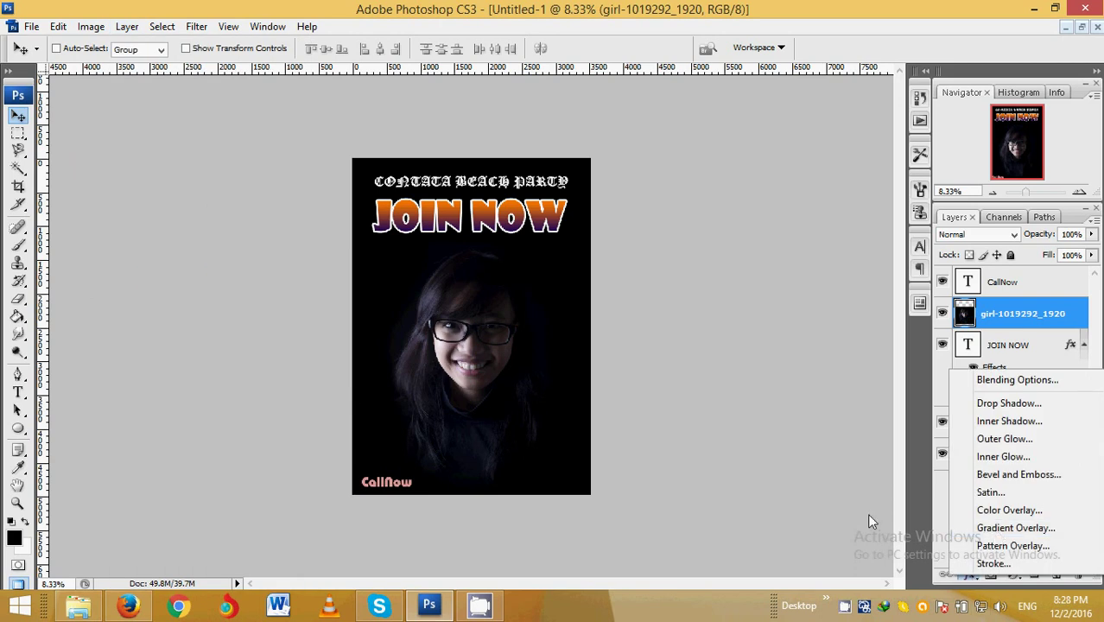
{"action": "left_click", "coordinate": [867, 514]}
{"action": "left_click", "coordinate": [991, 575]}
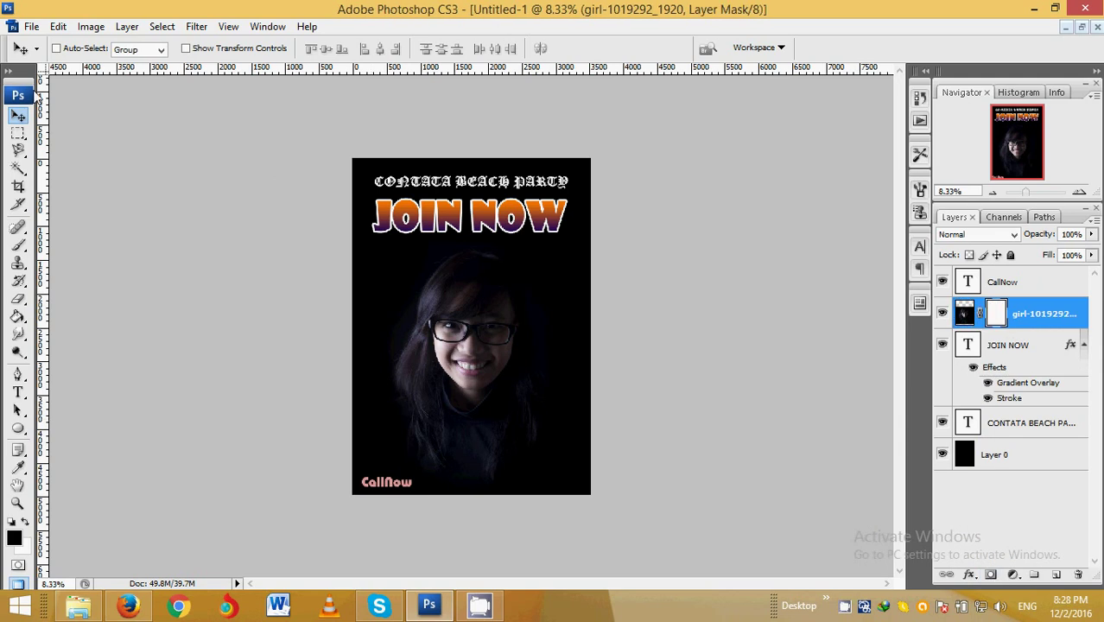
- Drag a gradient across the portrait's layer mask so the face fades faintly into black
{"action": "left_click", "coordinate": [24, 317]}
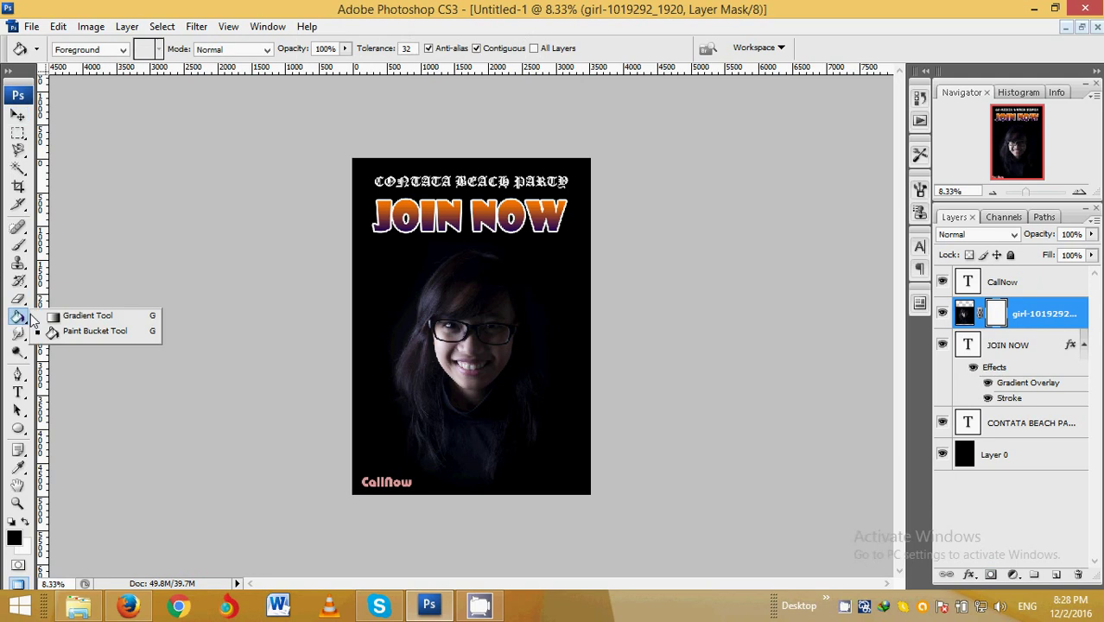
{"action": "left_click", "coordinate": [87, 315]}
{"action": "mouse_move", "coordinate": [388, 404]}
{"action": "left_mouse_down"}
{"action": "mouse_move", "coordinate": [474, 365]}
{"action": "mouse_move", "coordinate": [386, 405]}
{"action": "left_mouse_up"}
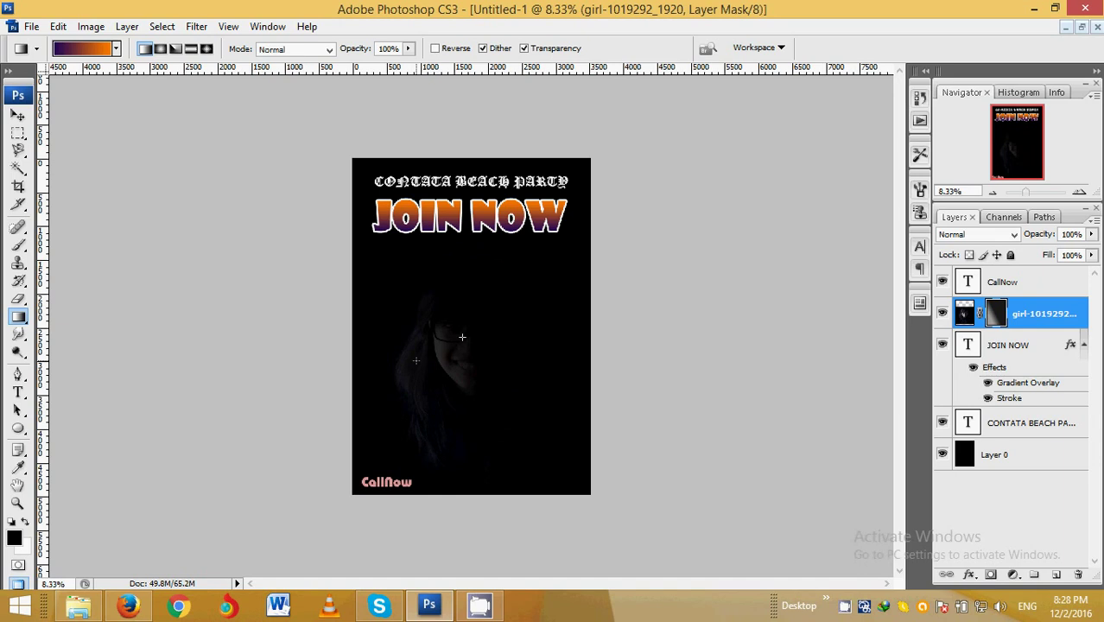
{"action": "mouse_move", "coordinate": [462, 336]}
{"action": "left_mouse_down"}
{"action": "mouse_move", "coordinate": [414, 366]}
{"action": "mouse_move", "coordinate": [504, 317]}
{"action": "left_mouse_up"}
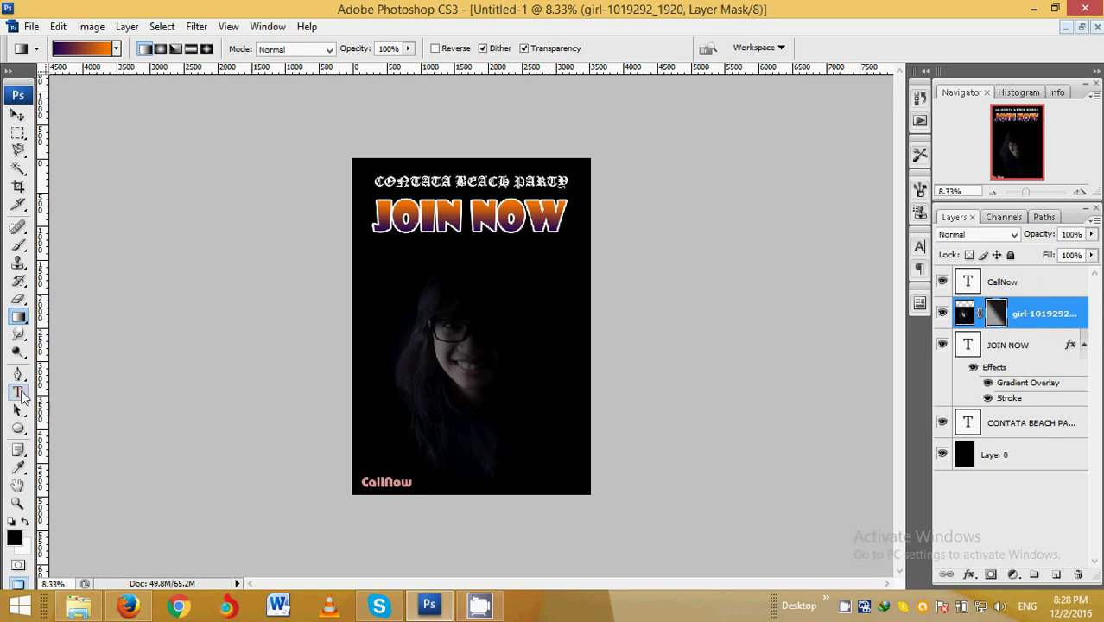
{"action": "left_click", "coordinate": [18, 393]}
- Add the Limited Seats text to the right of the face
{"action": "left_click", "coordinate": [508, 282]}
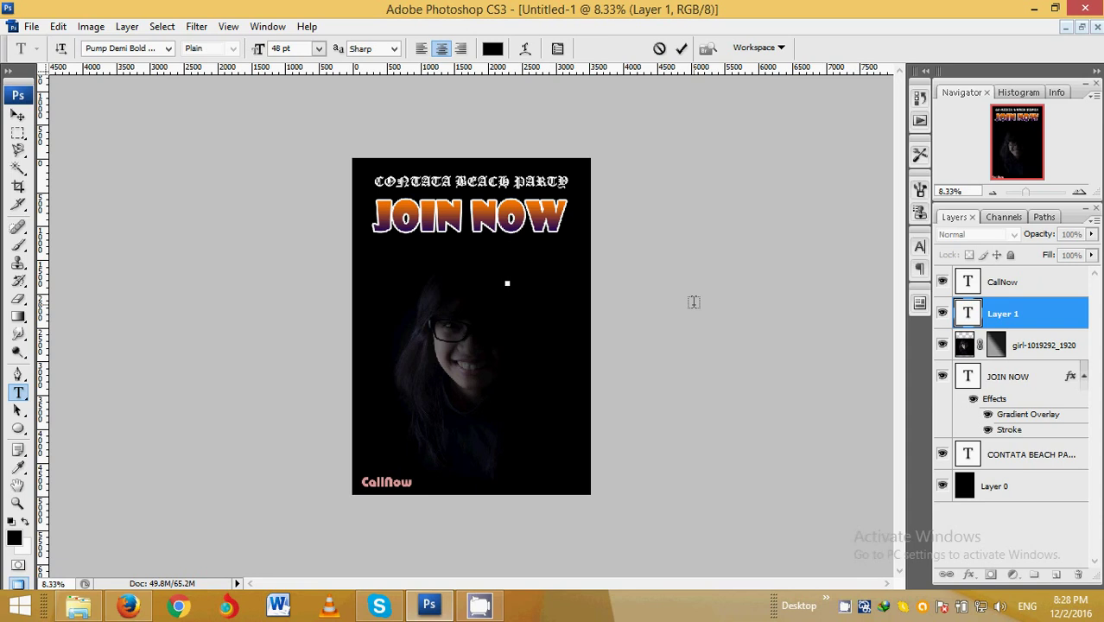
{"action": "type", "text": "08"}
{"action": "type", "text": "00"}
{"action": "type", "text": "123"}
{"action": "left_click", "coordinate": [19, 115]}
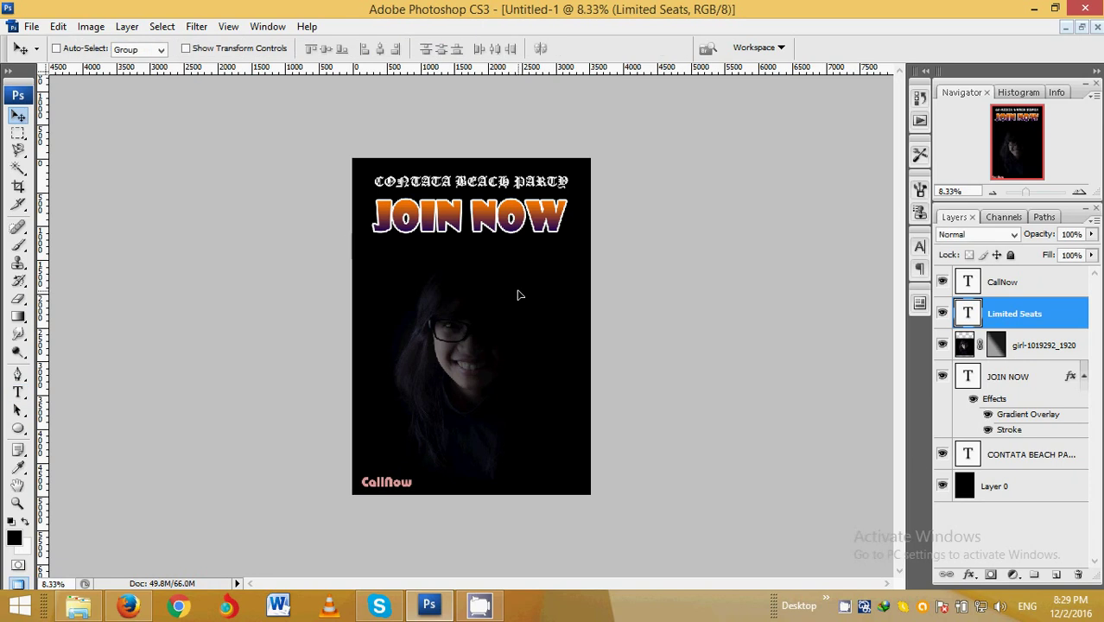
- Give Limited Seats an Outer Glow effect and move it beside the face
{"action": "left_click", "coordinate": [972, 576]}
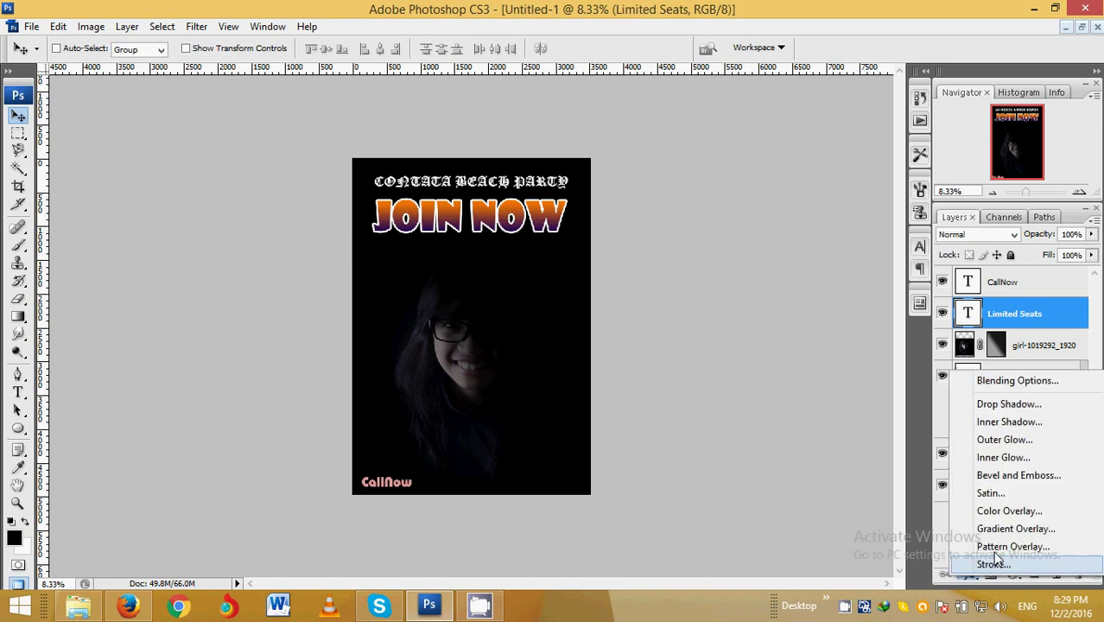
{"action": "left_click", "coordinate": [1005, 439]}
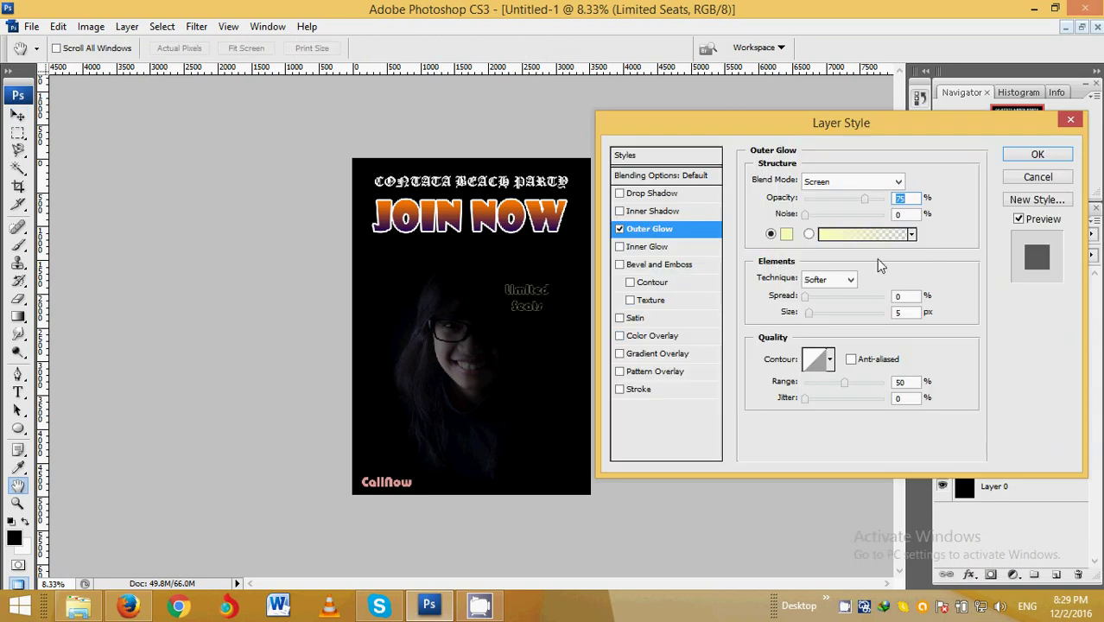
{"action": "left_click", "coordinate": [1038, 154]}
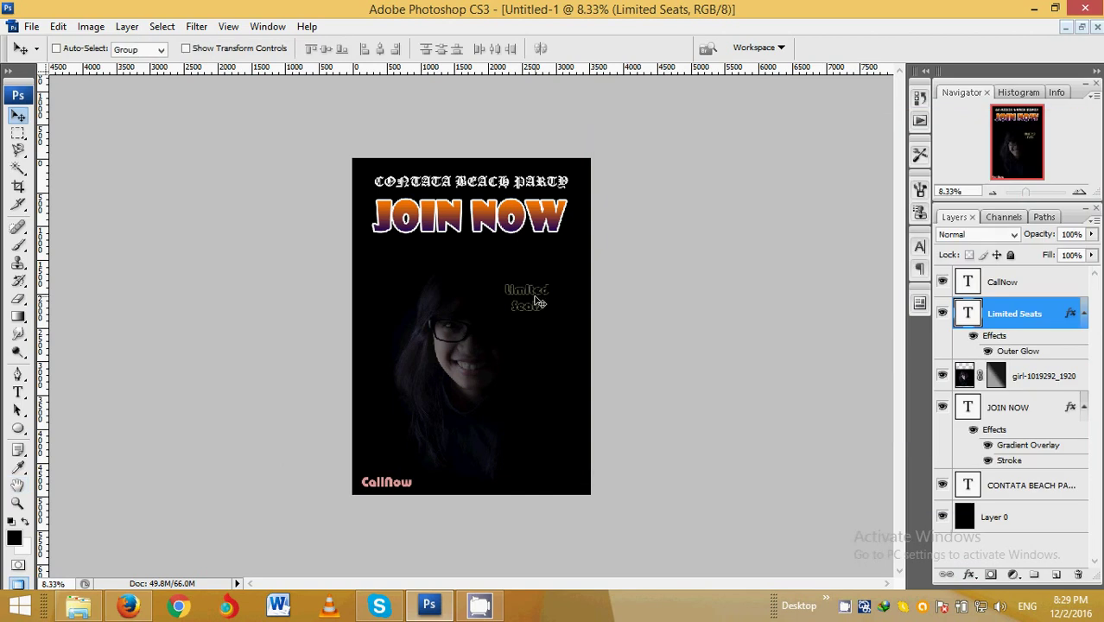
{"action": "left_click_drag", "start_coordinate": [535, 300], "coordinate": [552, 296]}
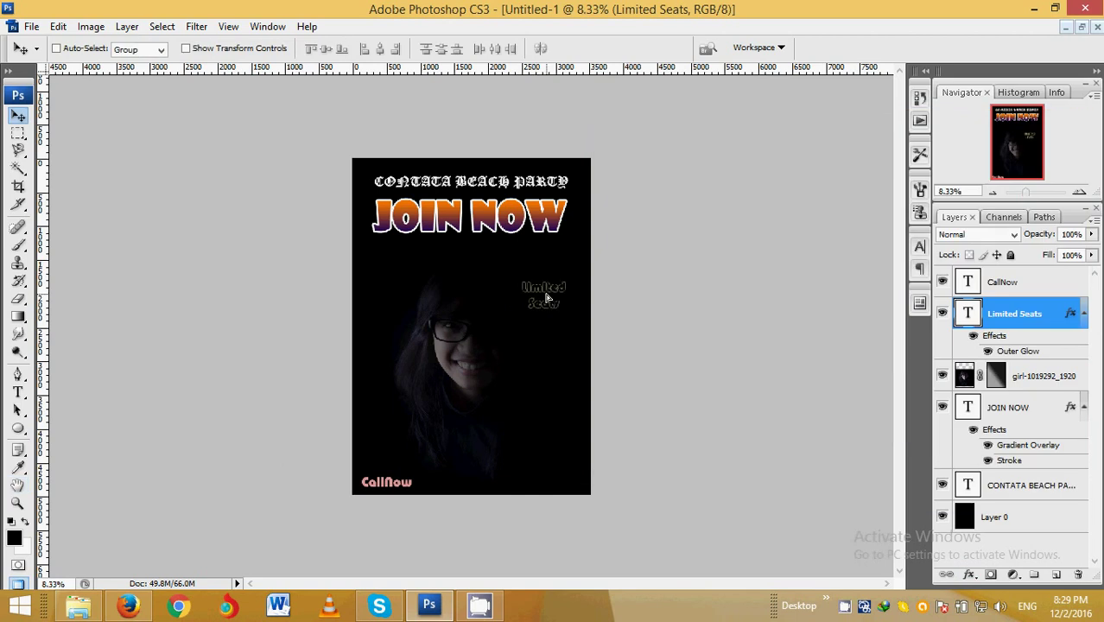
- Set Limited Seats to 60 pt Bernard MT Condensed and nudge it slightly up and right
{"action": "left_click", "coordinate": [919, 248]}
{"action": "left_click", "coordinate": [811, 297]}
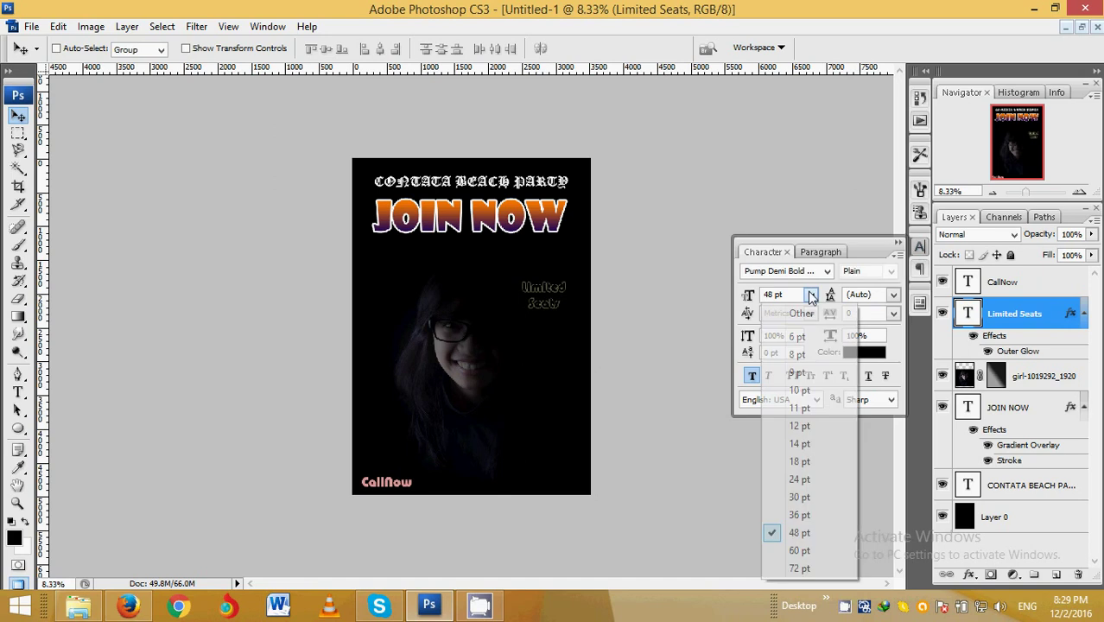
{"action": "left_click", "coordinate": [796, 551]}
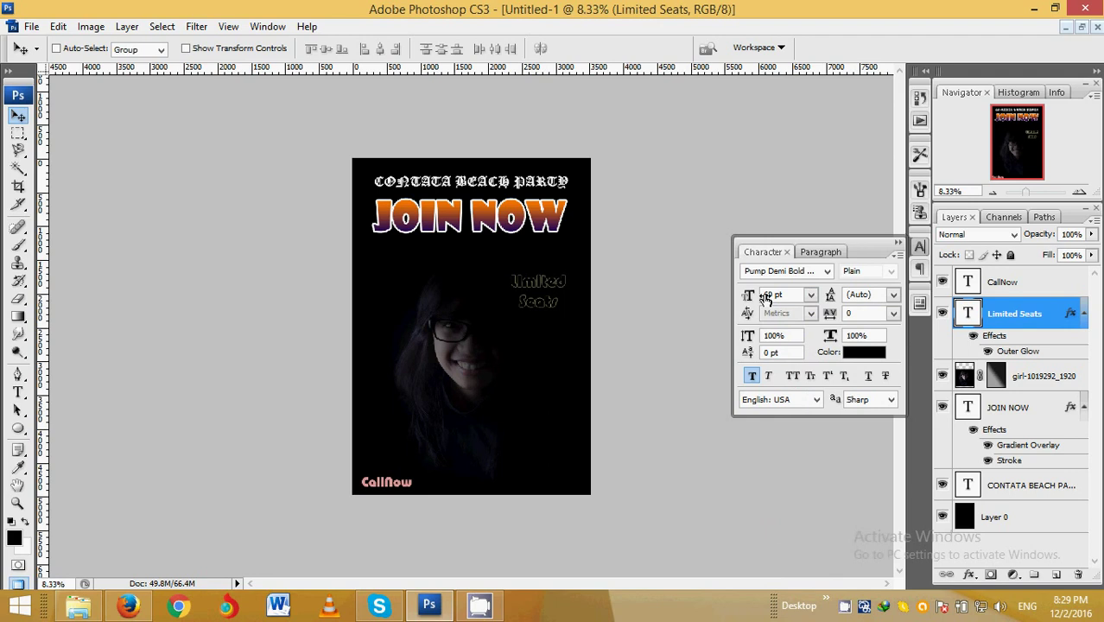
{"action": "left_click", "coordinate": [827, 270]}
{"action": "scroll", "coordinate": [830, 270], "scroll_direction": "up", "scroll_amount": 10}
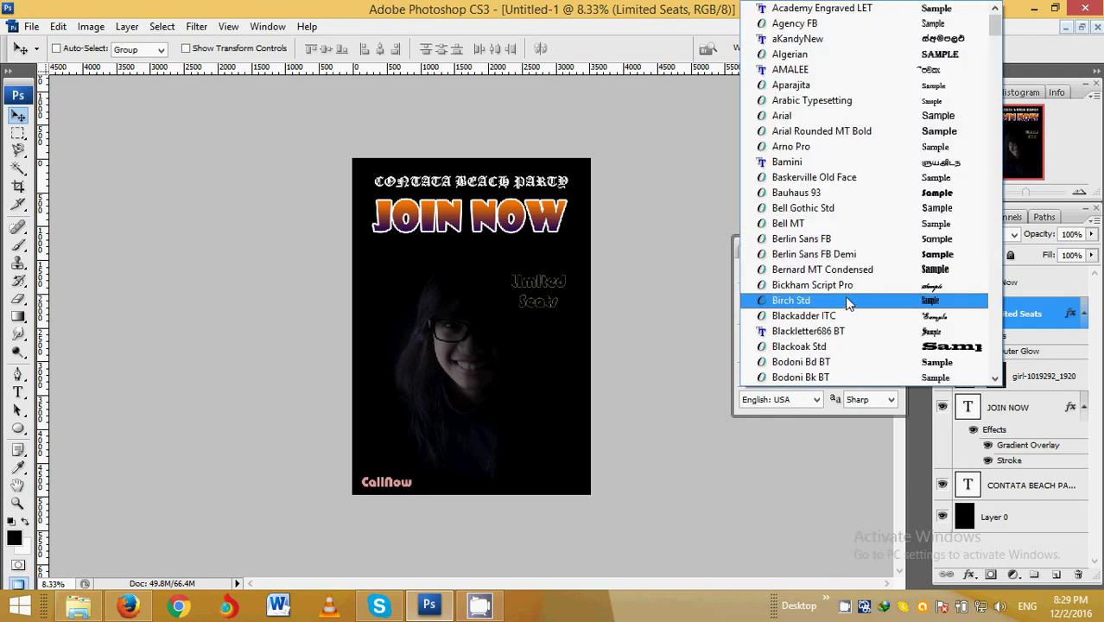
{"action": "left_click", "coordinate": [851, 268]}
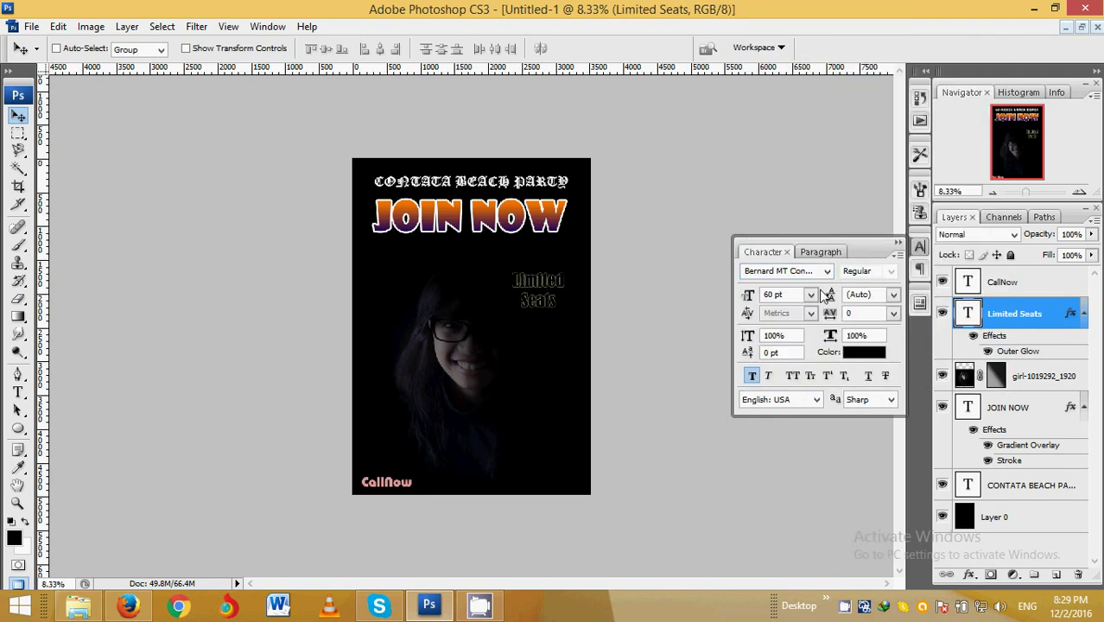
{"action": "left_click_drag", "start_coordinate": [542, 290], "coordinate": [544, 288]}
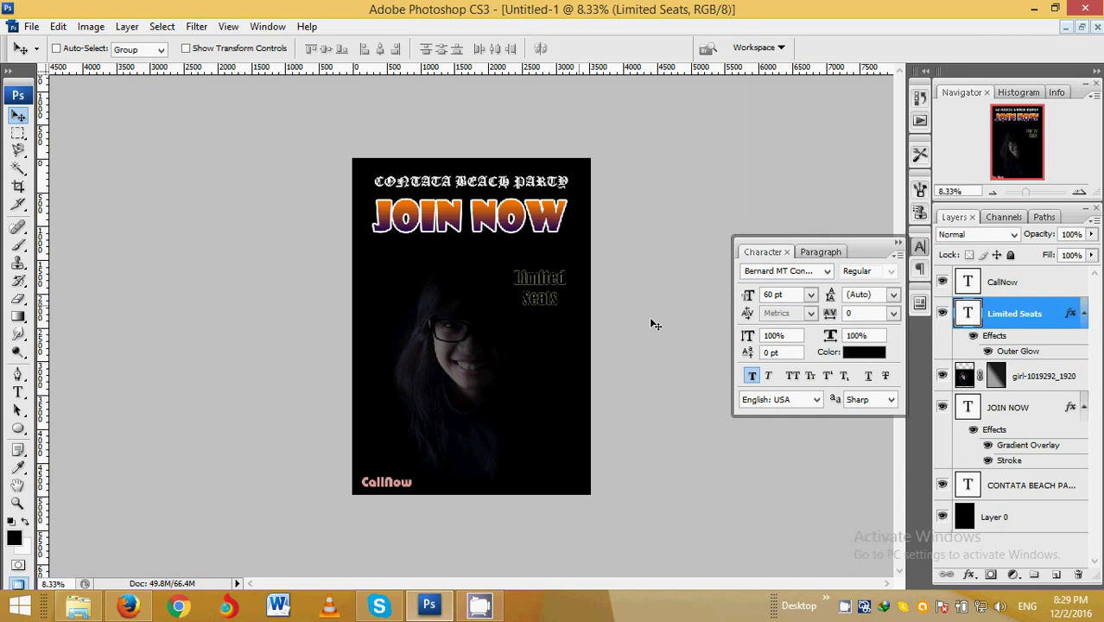
{"action": "left_click", "coordinate": [59, 27]}
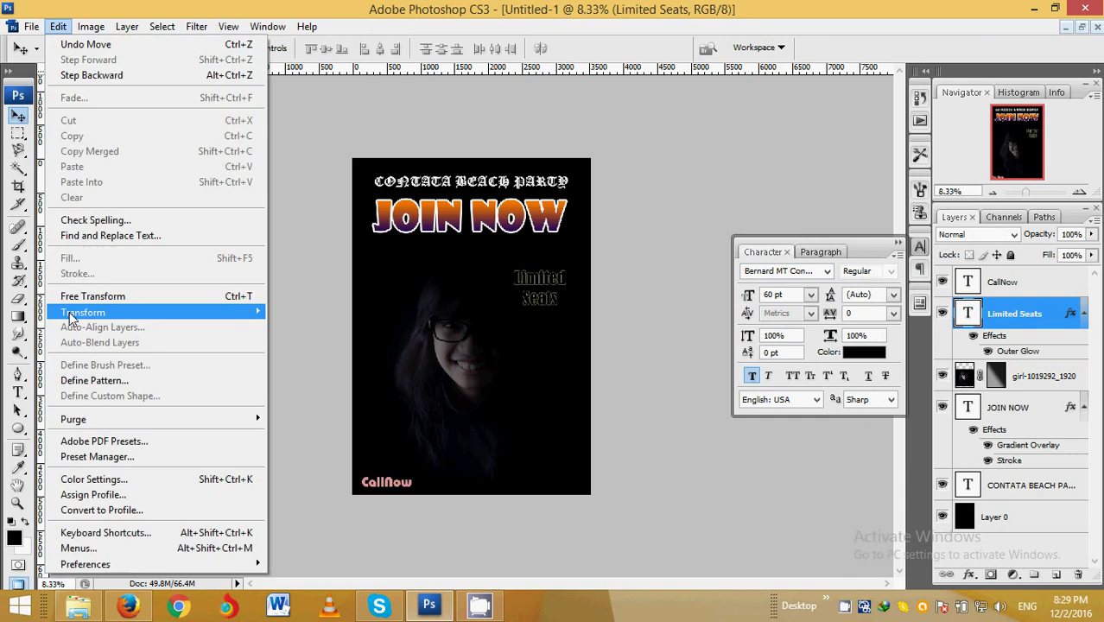
- Apply a Free Transform to Limited Seats, zoom in on it, and close the Character panel
{"action": "left_click", "coordinate": [78, 295]}
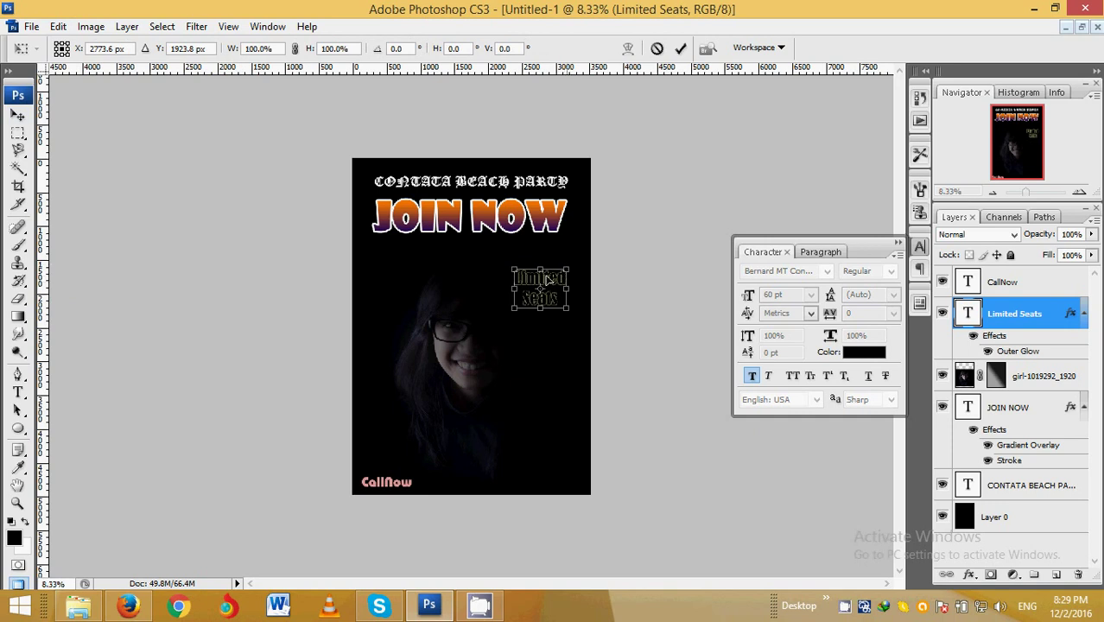
{"action": "left_click", "coordinate": [680, 48]}
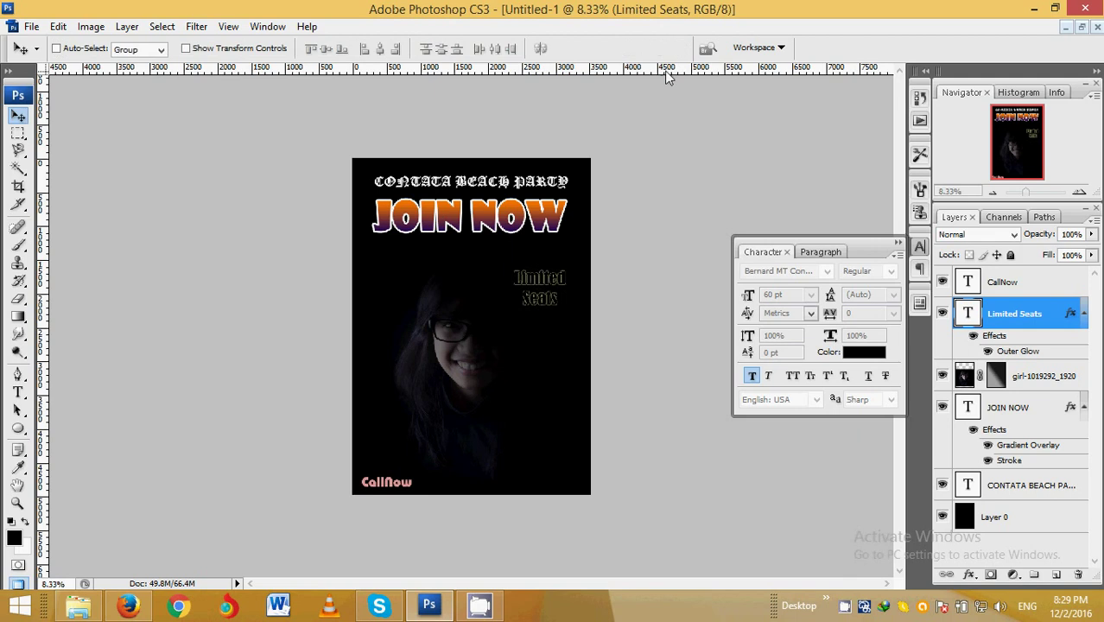
{"action": "left_click", "coordinate": [17, 503]}
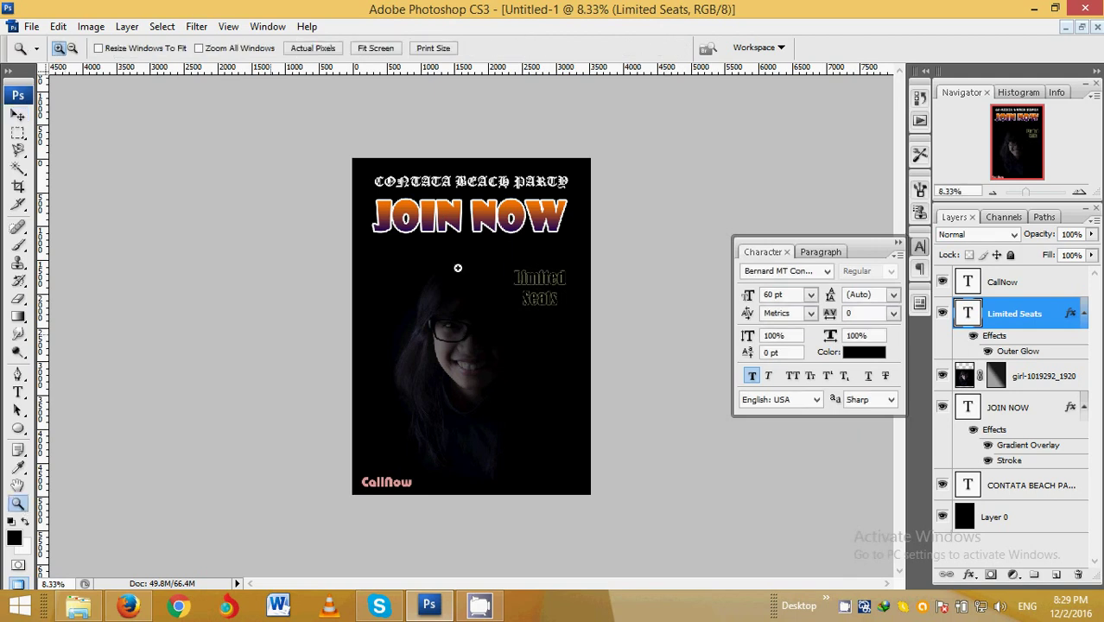
{"action": "left_click_drag", "start_coordinate": [415, 250], "coordinate": [616, 366]}
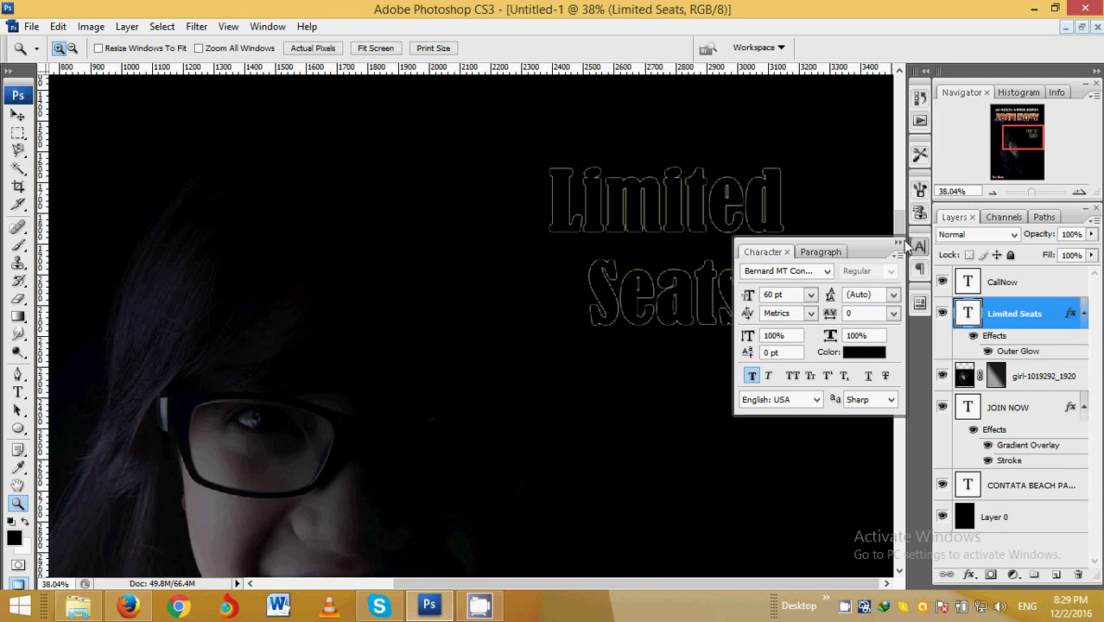
{"action": "left_click", "coordinate": [898, 244]}
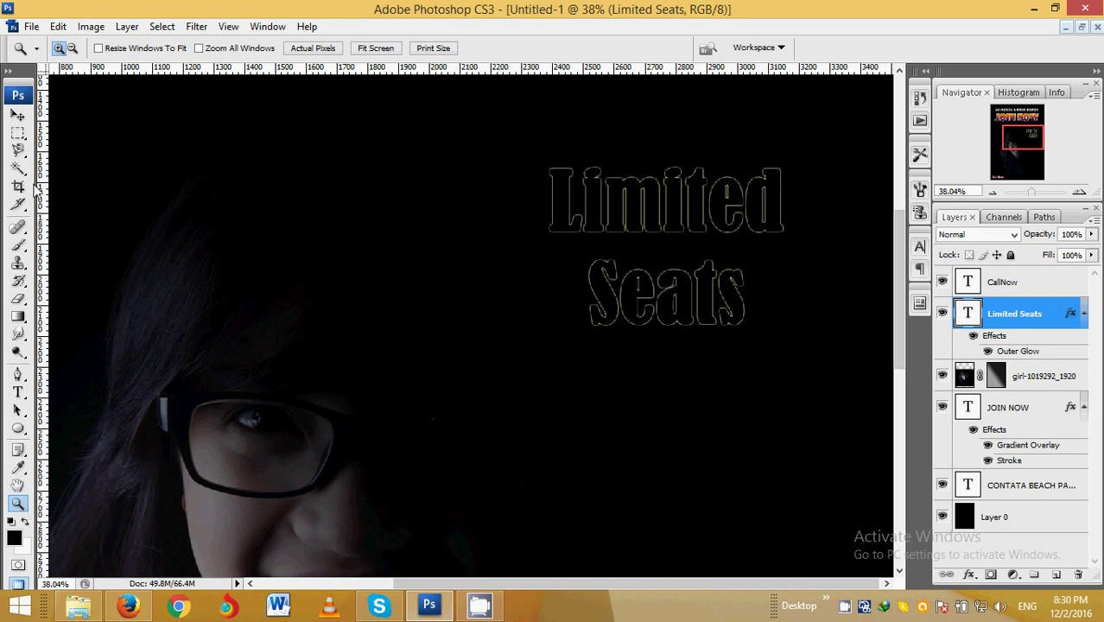
- Rotate Limited Seats about 31° clockwise with Free Transform and commit it
{"action": "left_click", "coordinate": [58, 26]}
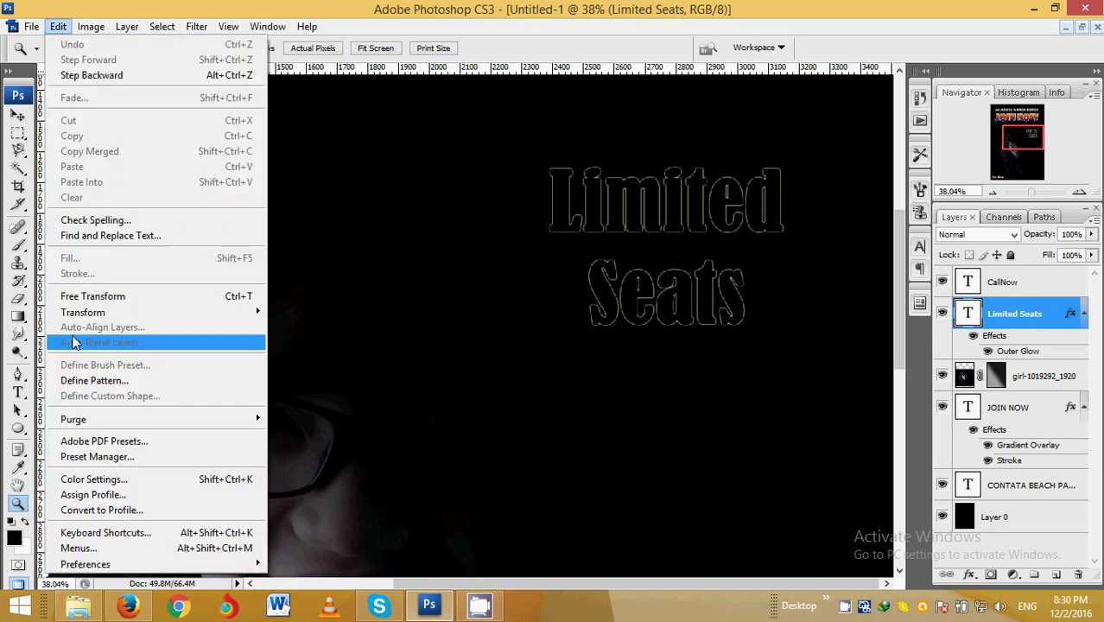
{"action": "left_click", "coordinate": [86, 294]}
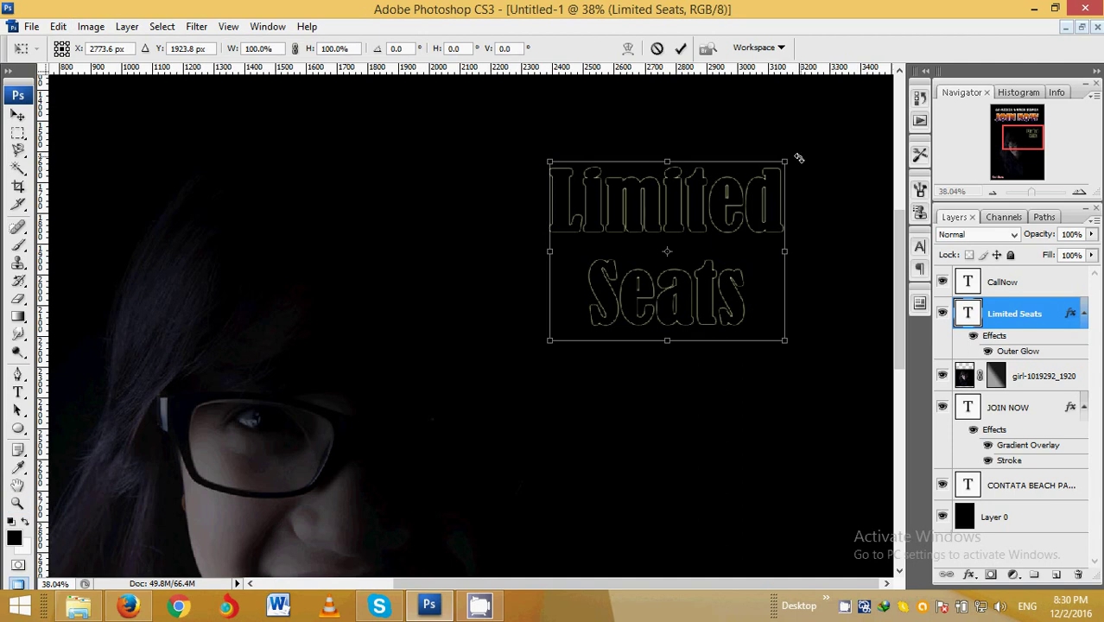
{"action": "left_click_drag", "start_coordinate": [815, 169], "coordinate": [853, 235]}
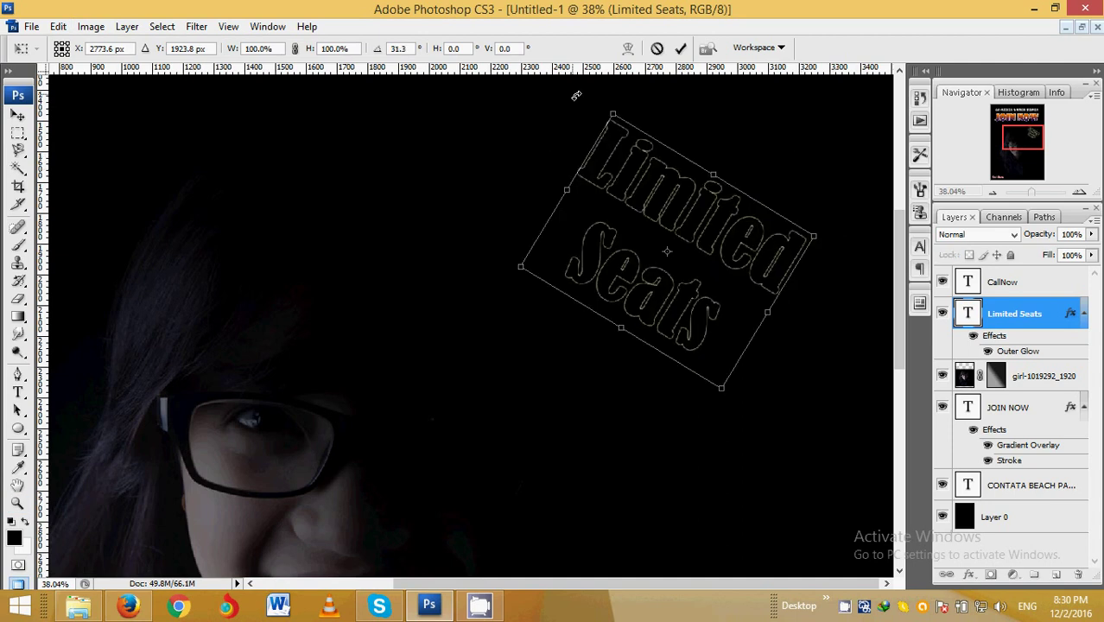
{"action": "key", "text": "z"}
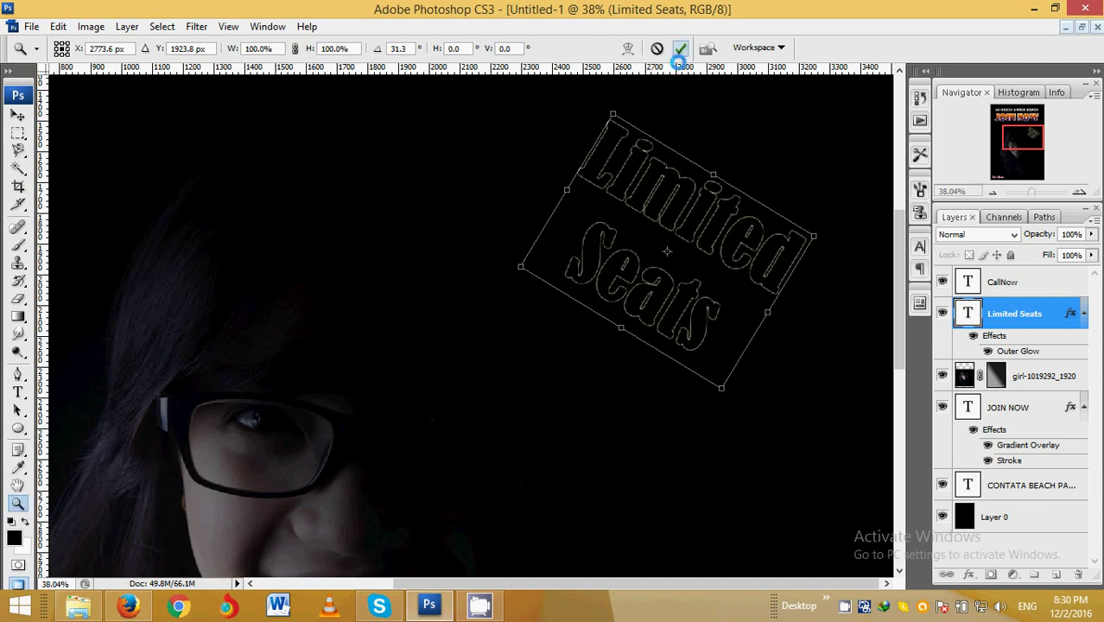
{"action": "left_click", "coordinate": [680, 48]}
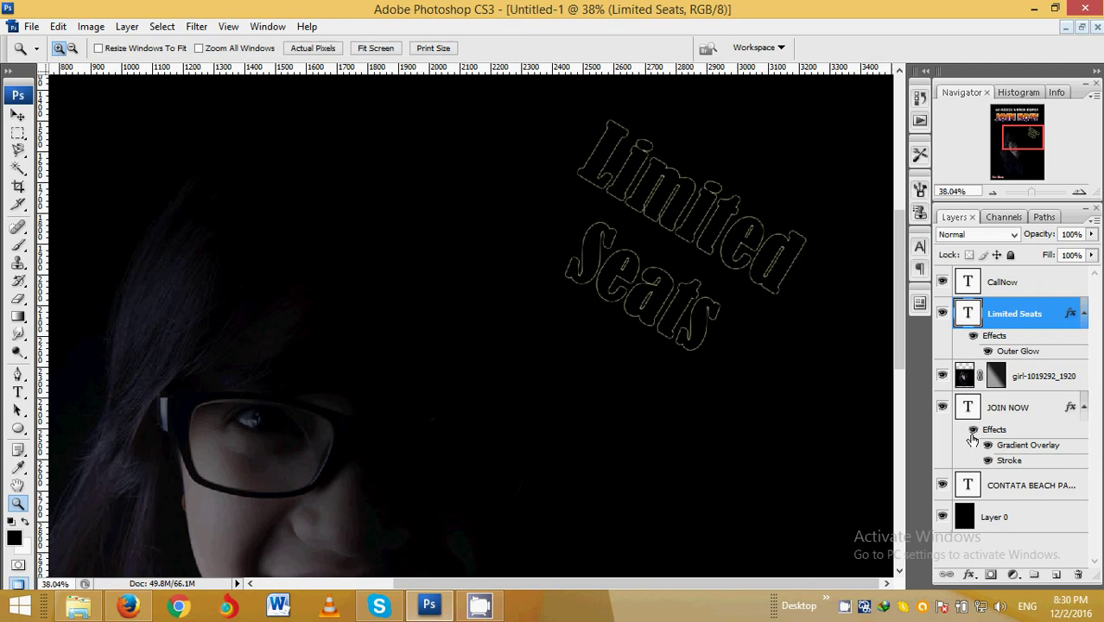
- Change the Limited Seats Outer Glow colour to pure red ff0000
{"action": "double_click", "coordinate": [1026, 359]}
{"action": "left_click_drag", "start_coordinate": [772, 121], "coordinate": [543, 115]}
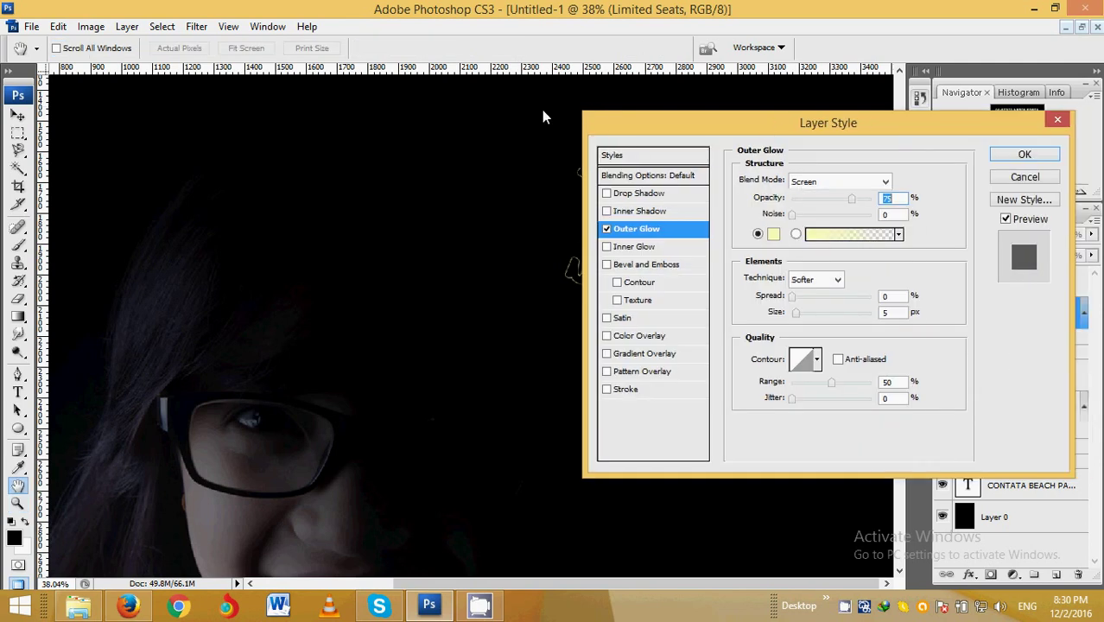
{"action": "left_click_drag", "start_coordinate": [782, 122], "coordinate": [220, 58]}
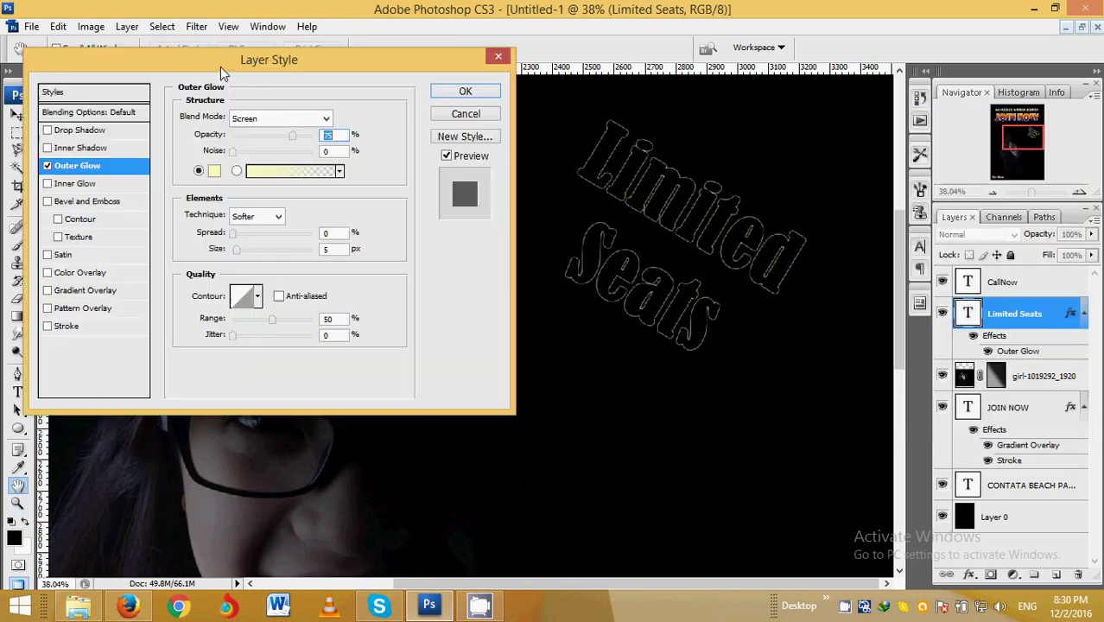
{"action": "left_click", "coordinate": [214, 171]}
{"action": "left_click_drag", "start_coordinate": [880, 221], "coordinate": [879, 201]}
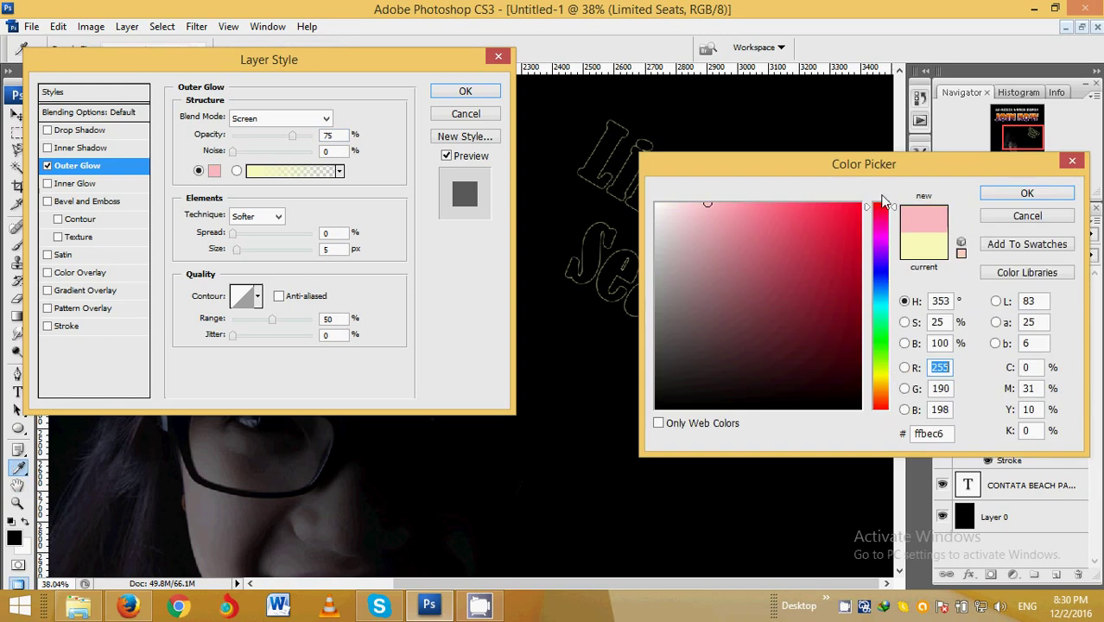
{"action": "left_click_drag", "start_coordinate": [842, 232], "coordinate": [871, 211]}
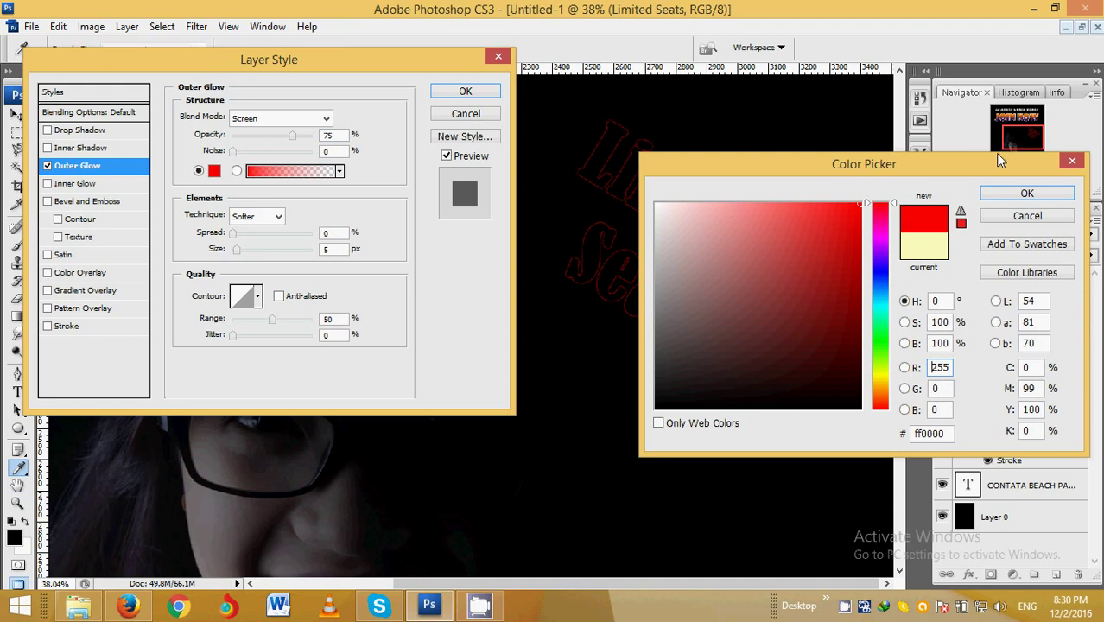
{"action": "left_click", "coordinate": [1001, 194]}
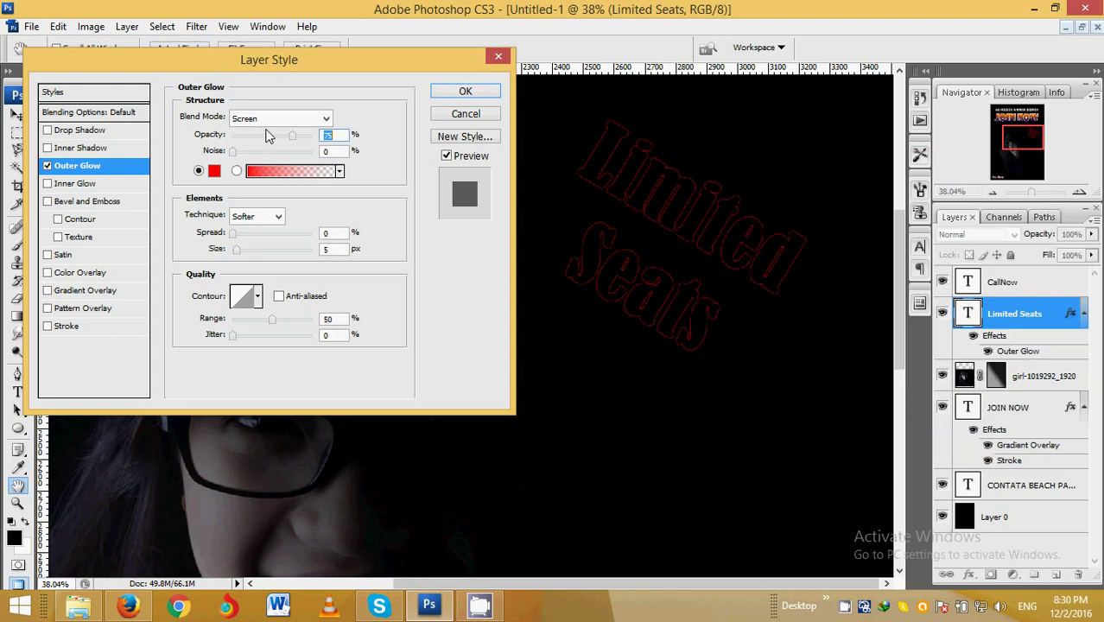
- Raise the red glow to 100% opacity, 13% spread and 21 px size
{"action": "left_click_drag", "start_coordinate": [295, 136], "coordinate": [360, 142]}
{"action": "left_click_drag", "start_coordinate": [233, 249], "coordinate": [243, 234]}
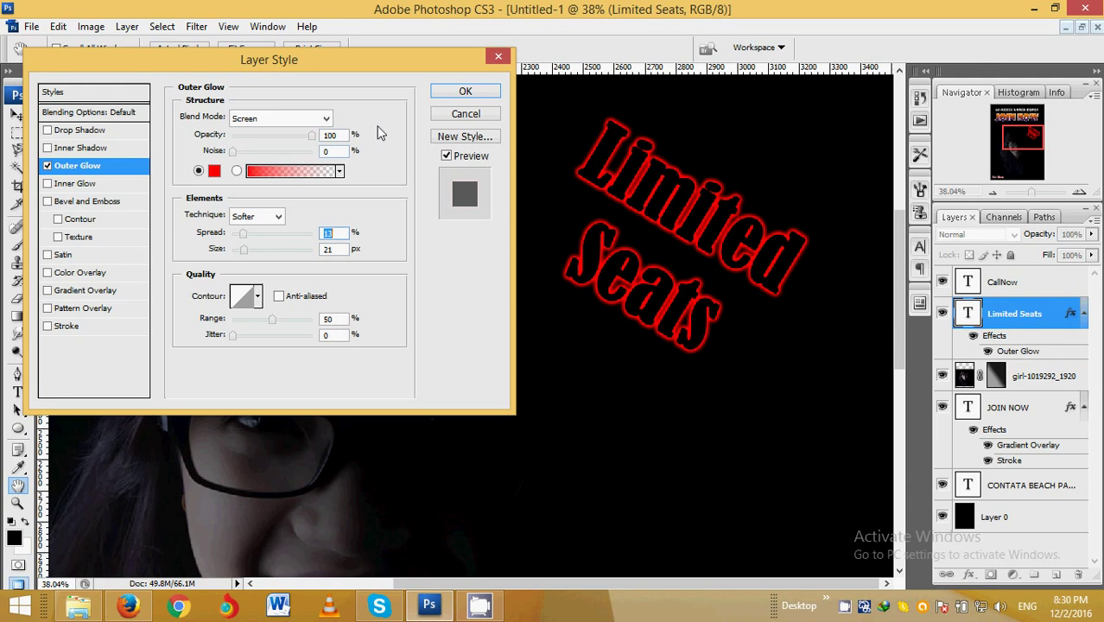
{"action": "left_click", "coordinate": [460, 90]}
{"action": "key", "text": "z"}
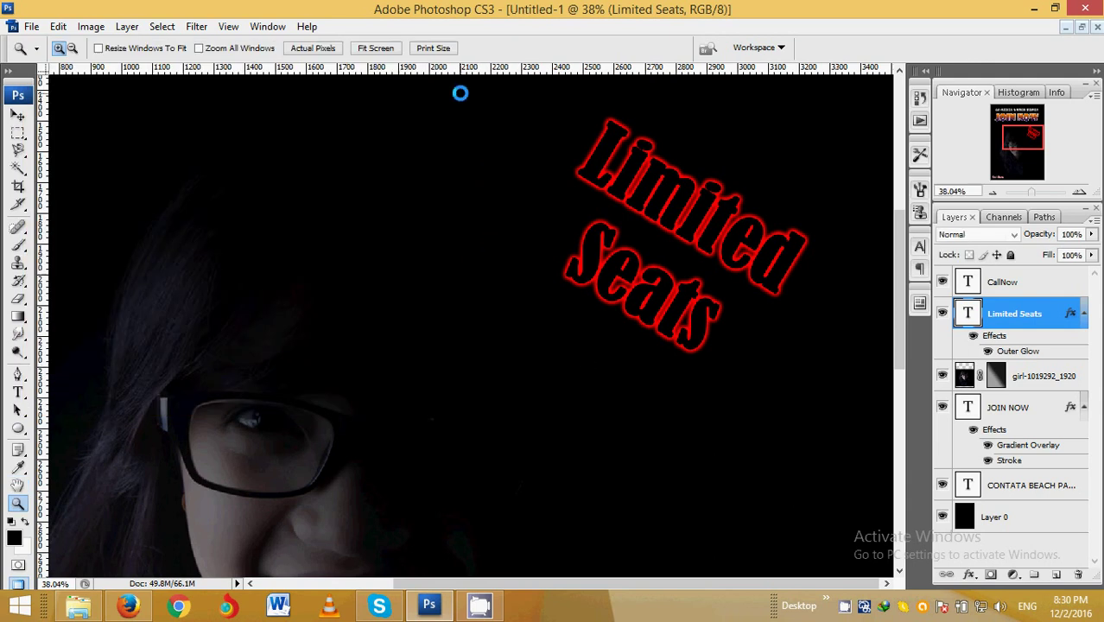
- Fit the whole poster in the window with View > Fit on Screen
{"action": "left_click", "coordinate": [228, 26]}
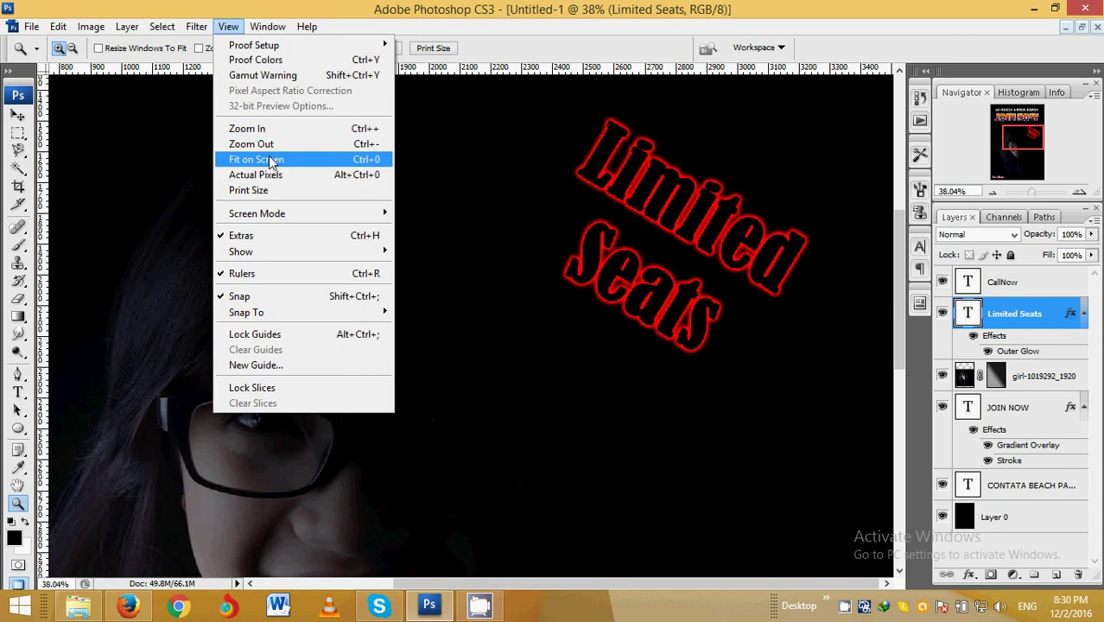
{"action": "left_click", "coordinate": [260, 159]}
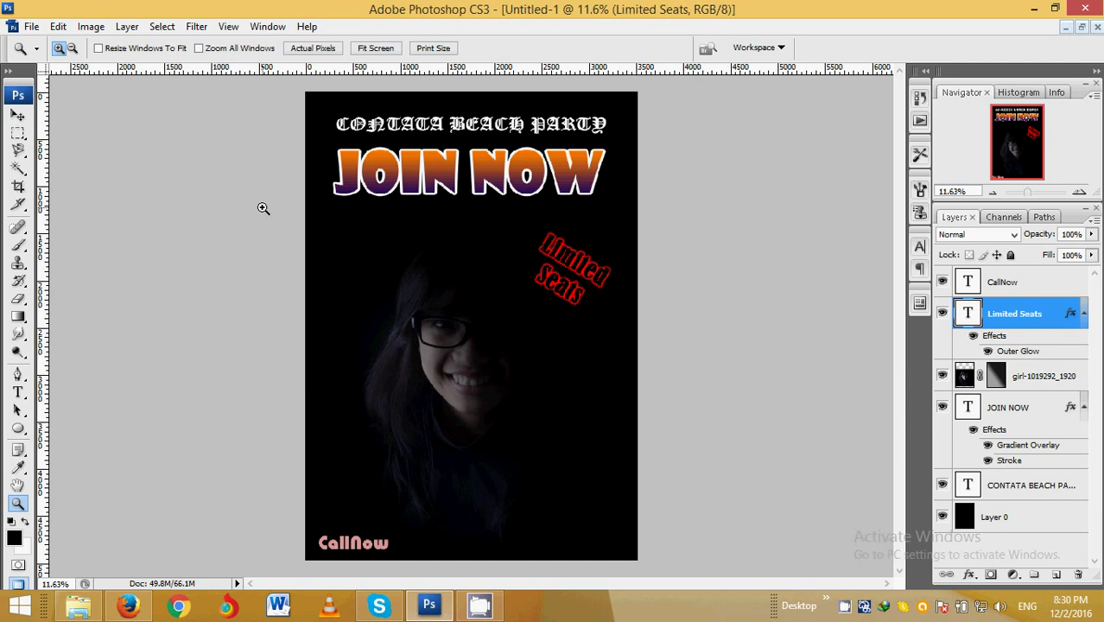
- Skip Save for Web and save the poster as a JPEG named 'poster' on the Desktop
{"action": "left_click", "coordinate": [30, 26]}
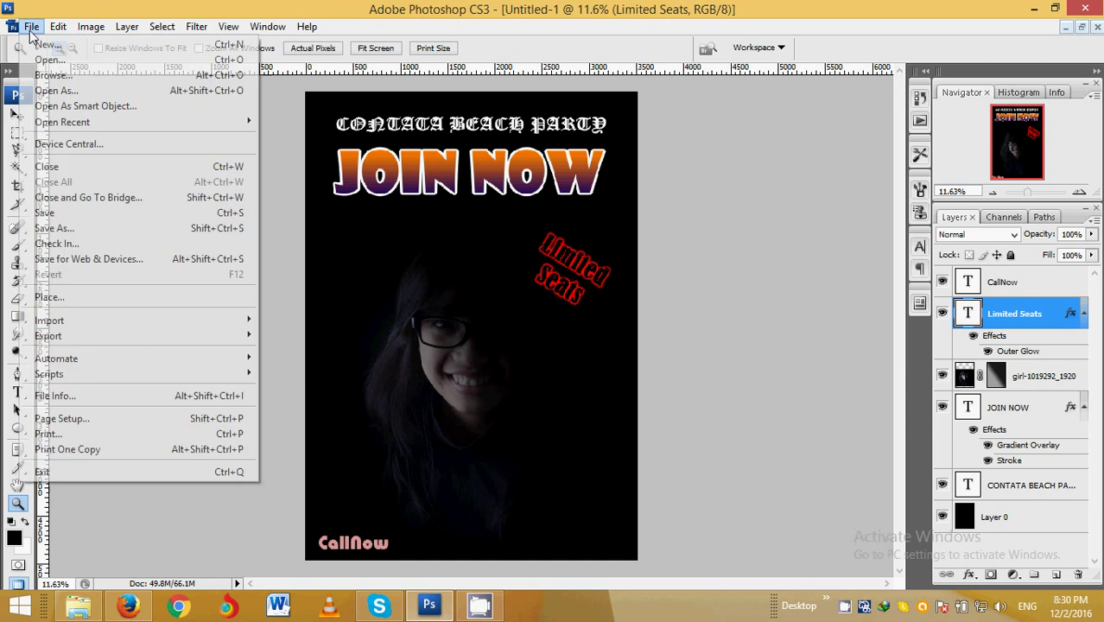
{"action": "left_click", "coordinate": [91, 258]}
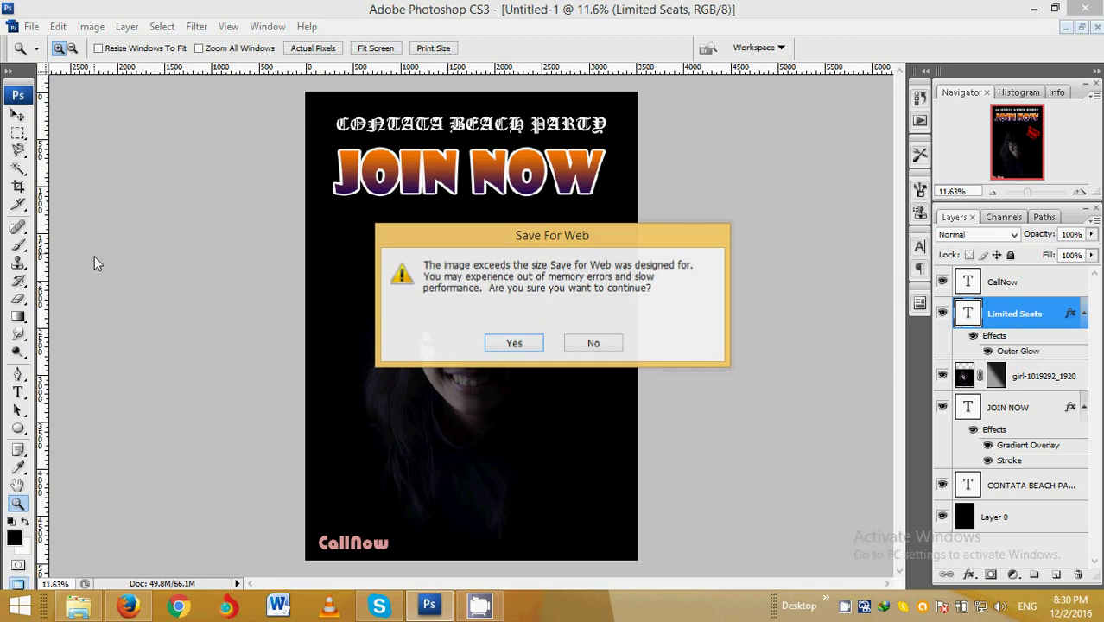
{"action": "left_click", "coordinate": [583, 343]}
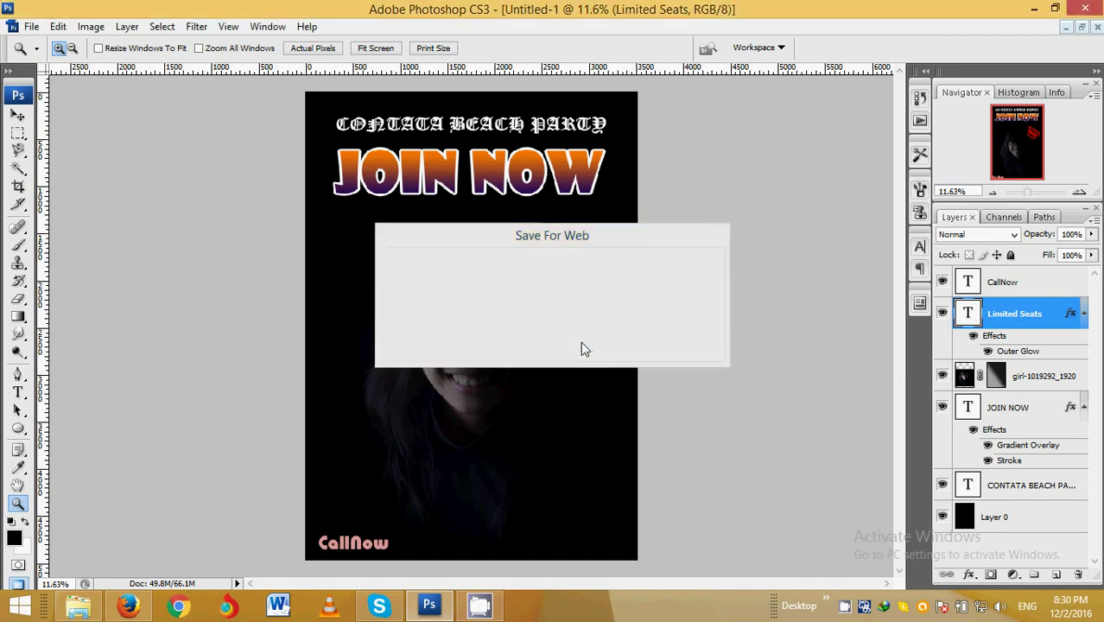
{"action": "left_click", "coordinate": [30, 27]}
{"action": "left_click", "coordinate": [77, 226]}
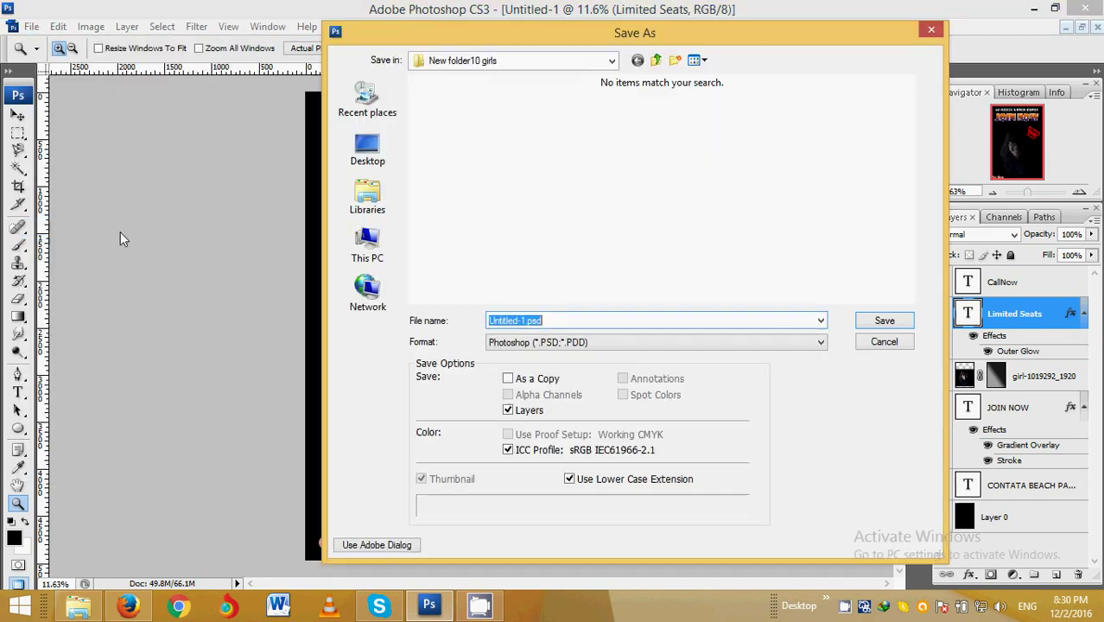
{"action": "left_click", "coordinate": [536, 342]}
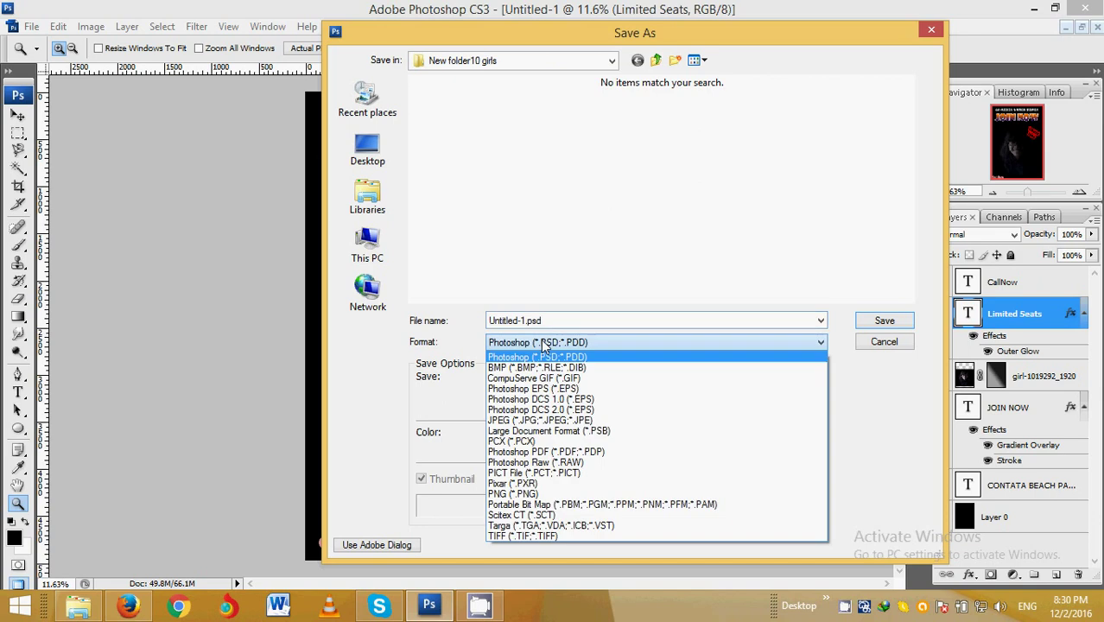
{"action": "left_click", "coordinate": [519, 420]}
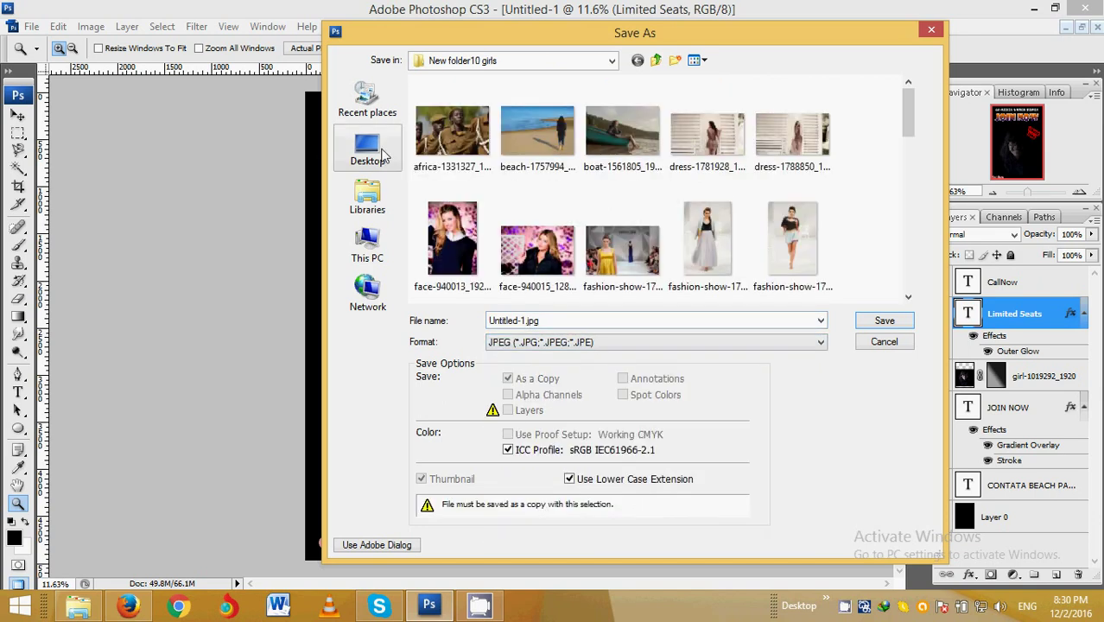
{"action": "left_click", "coordinate": [385, 154]}
{"action": "left_click", "coordinate": [559, 317]}
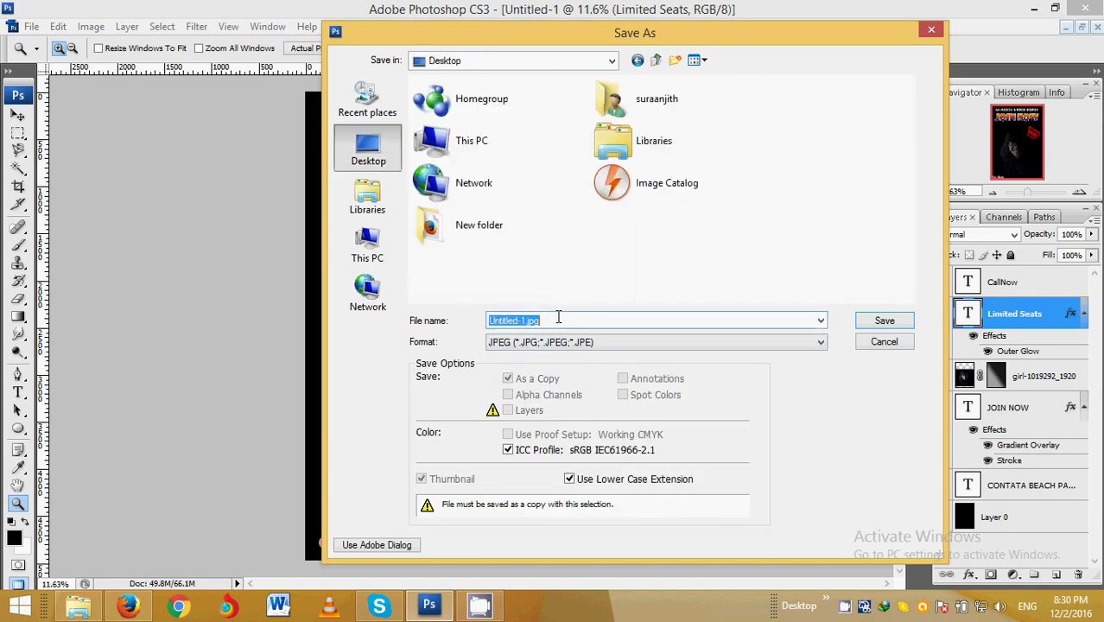
{"action": "type", "text": "po"}
{"action": "type", "text": "ste"}
{"action": "type", "text": "r"}
{"action": "left_click", "coordinate": [885, 321]}
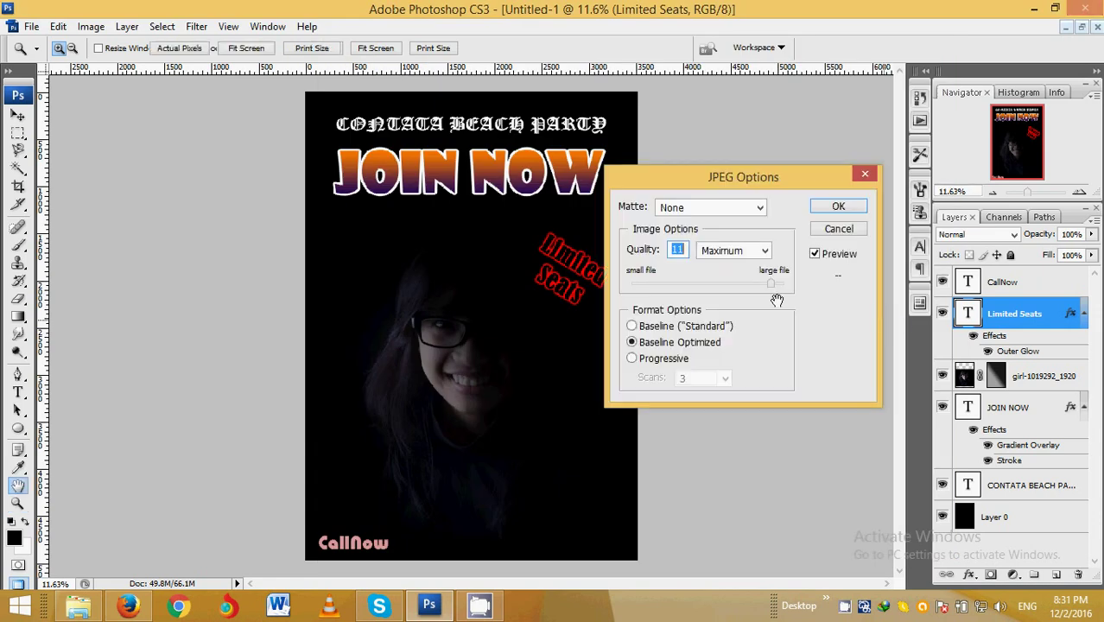
- Set JPEG quality to the maximum 12 and finish saving
{"action": "left_click_drag", "start_coordinate": [772, 284], "coordinate": [784, 284]}
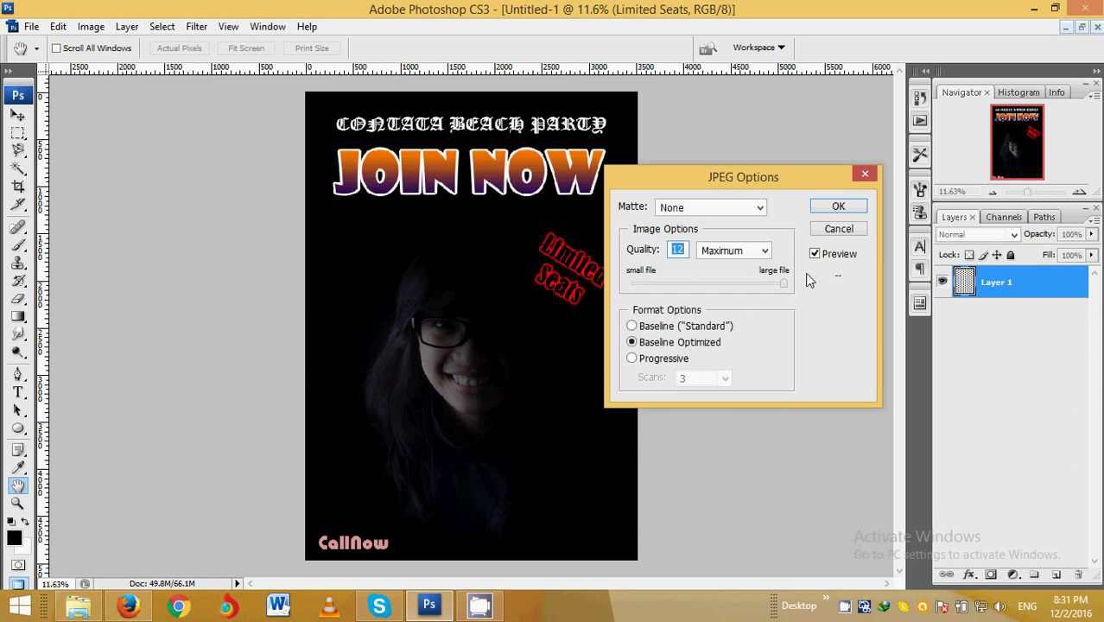
{"action": "left_click", "coordinate": [833, 208]}
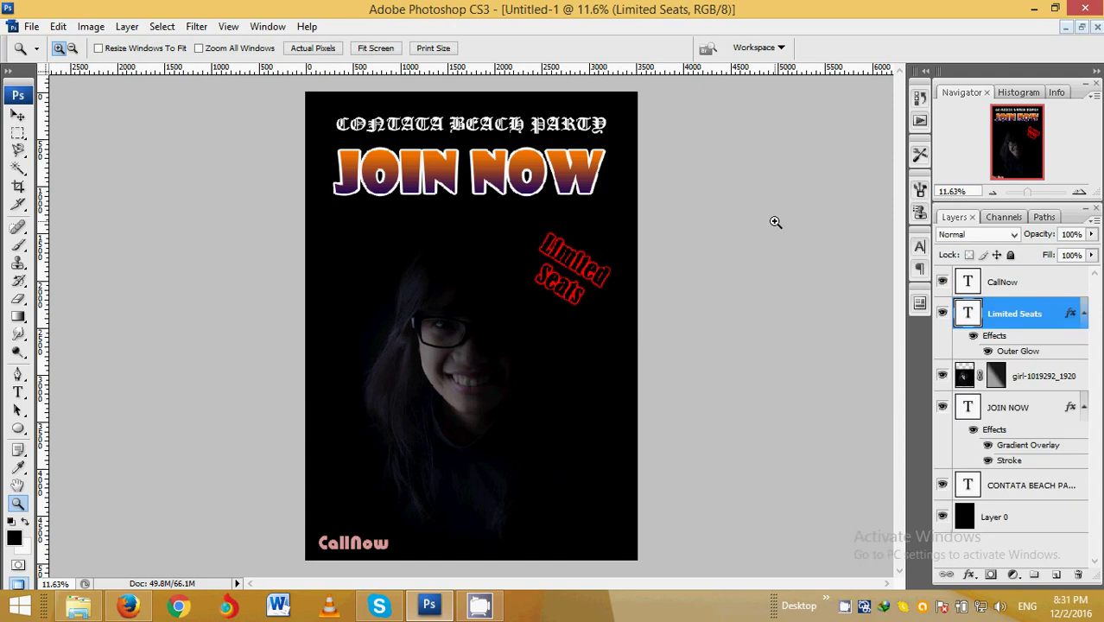
{"action": "left_click", "coordinate": [1034, 9]}
- Play poster.jpg as a full-screen slideshow in Windows Photo Viewer, then exit to the normal viewer window
{"action": "left_click", "coordinate": [1030, 14]}
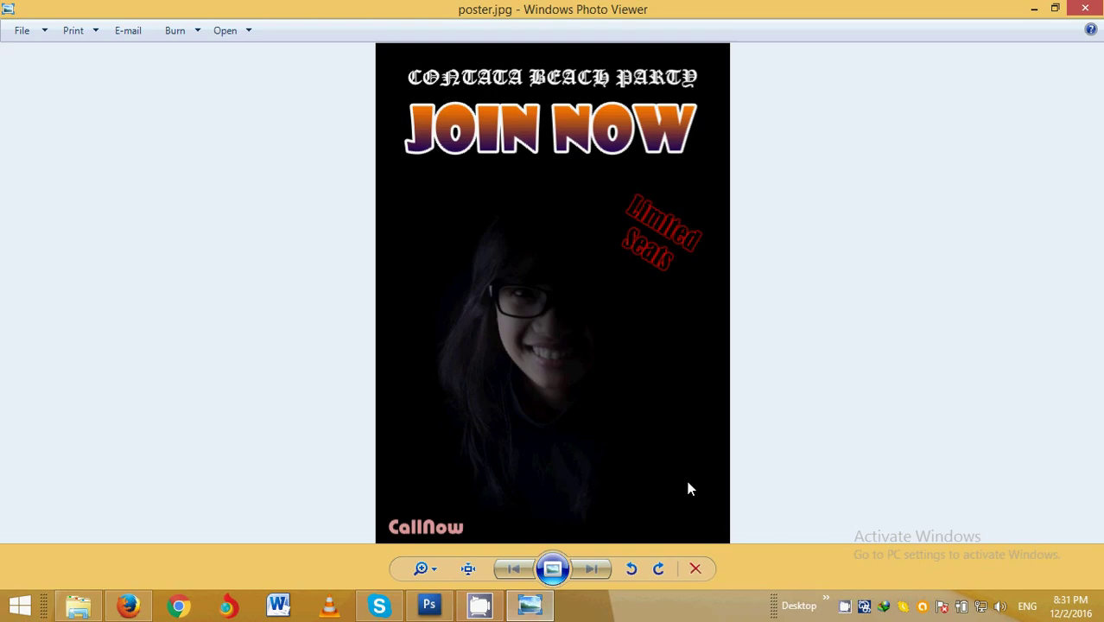
{"action": "left_click", "coordinate": [553, 568]}
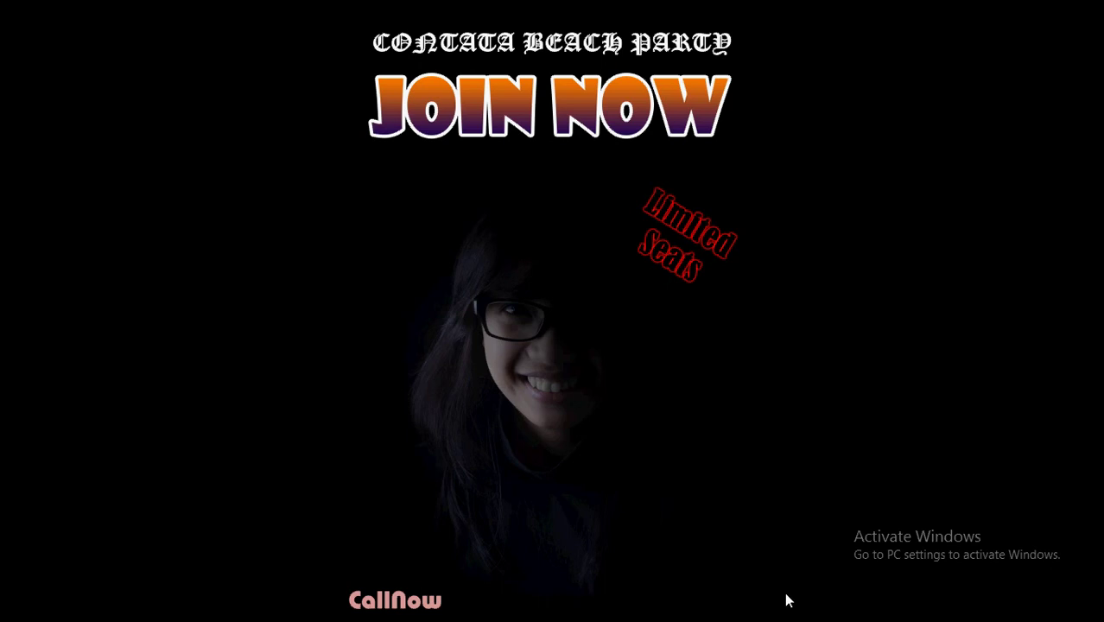
{"action": "right_click", "coordinate": [722, 449]}
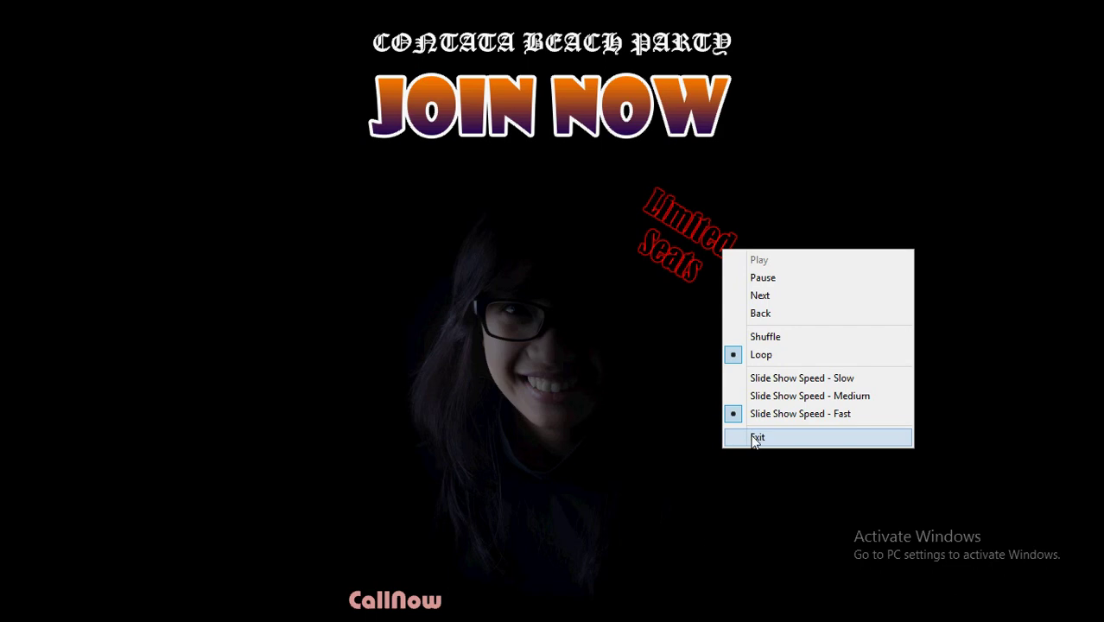
{"action": "left_click", "coordinate": [758, 438]}
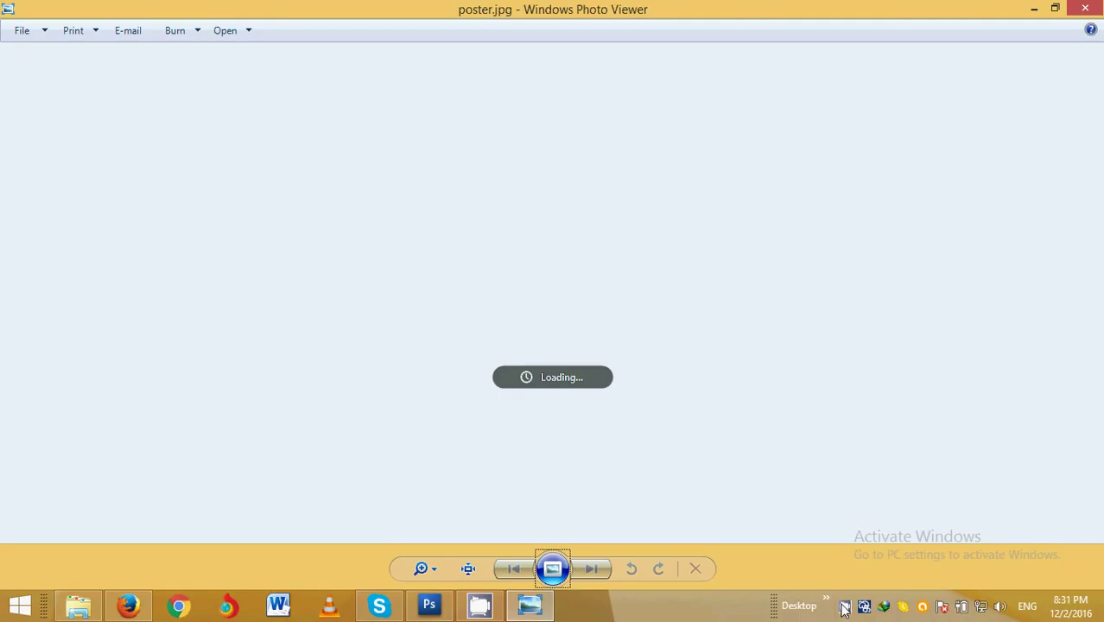